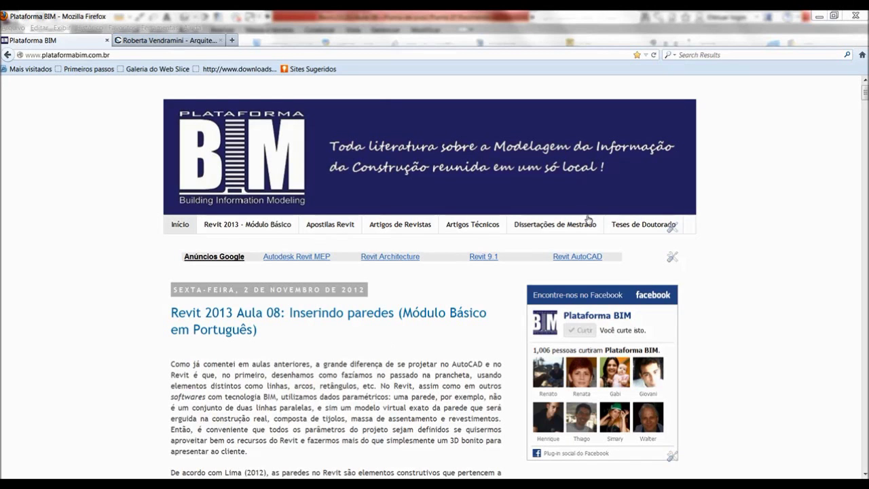
Read the Plataforma BIM post from section 8.2 down to 8.2.4 and Figure 8.7's mortar layers.
left_click_drag(865, 92, 855, 146)
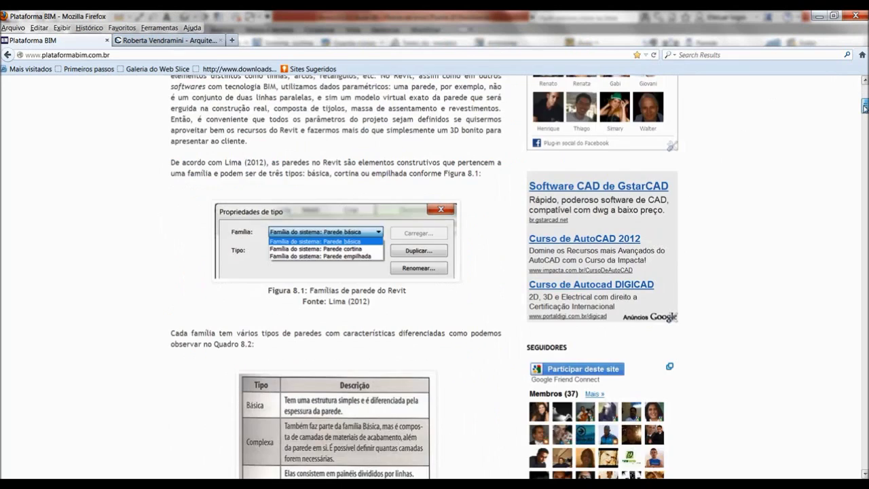
scroll(655, 164, "down", 2)
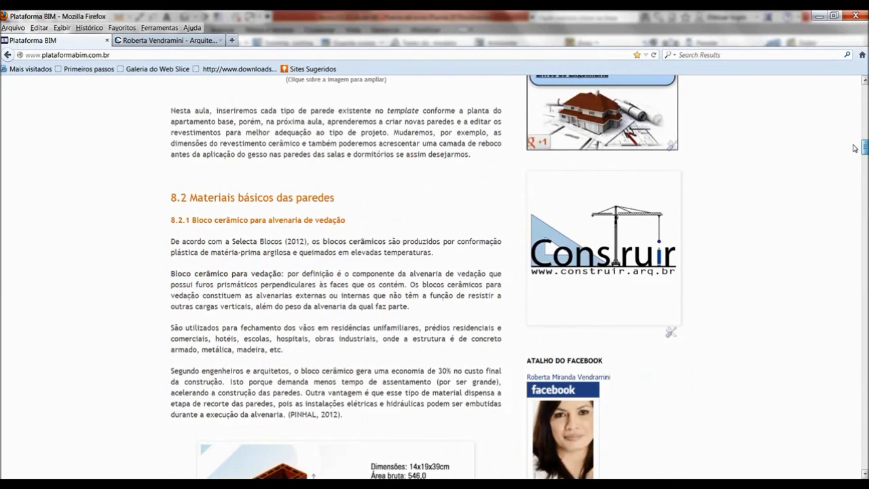
scroll(655, 165, "down", 1)
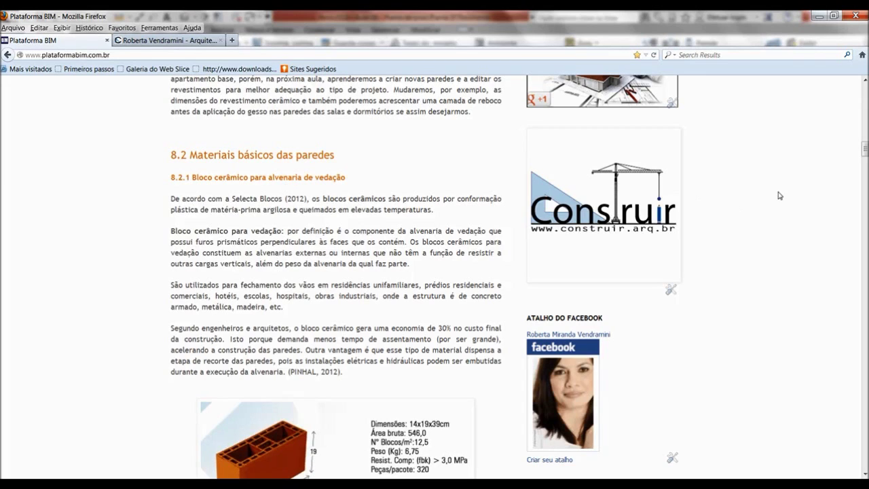
scroll(863, 474, "down", 2)
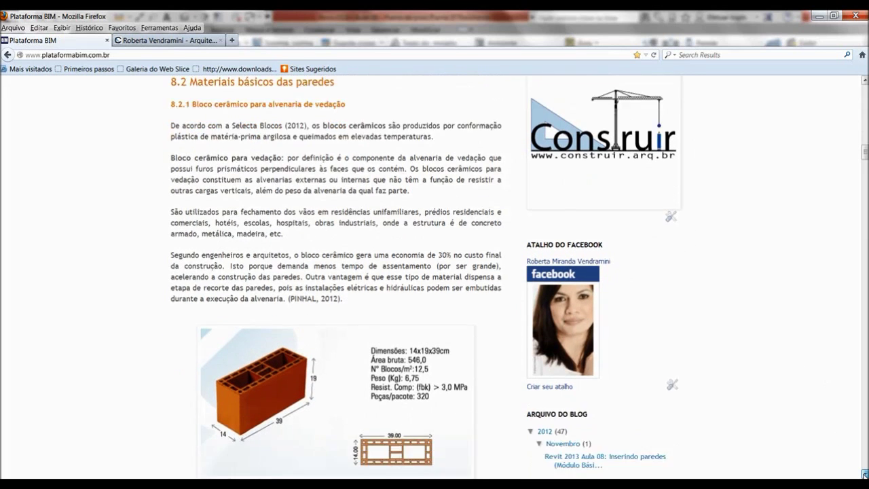
scroll(862, 474, "down", 4)
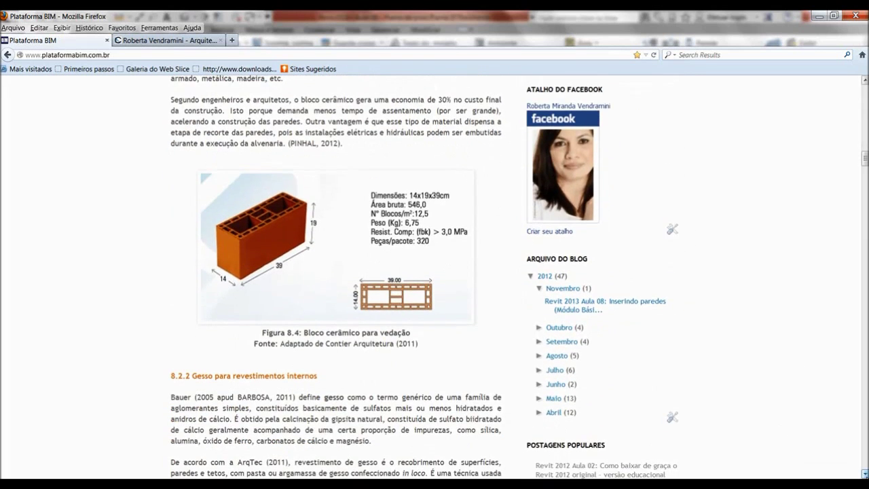
scroll(863, 474, "down", 2)
scroll(864, 474, "down", 5)
scroll(863, 474, "down", 3)
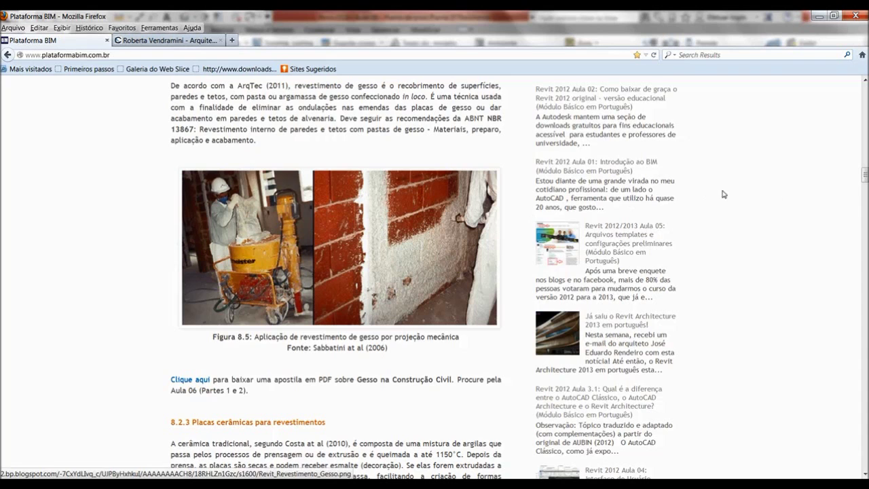
left_click_drag(864, 178, 864, 148)
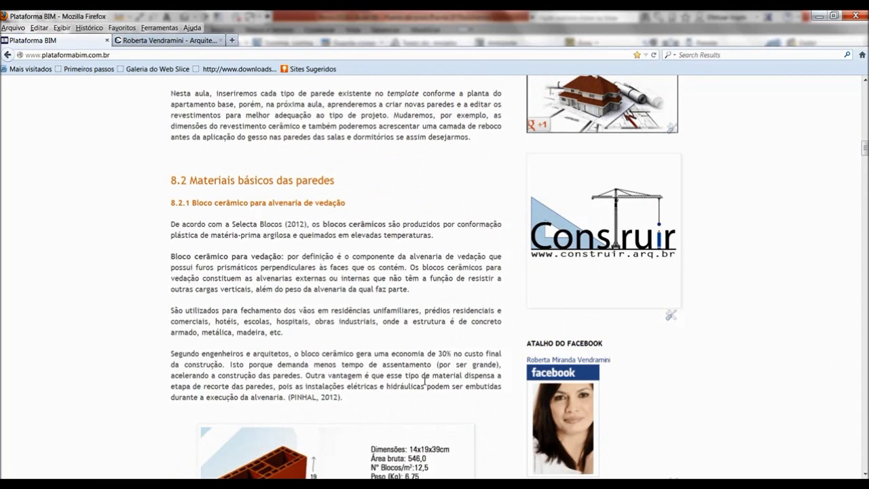
left_click(865, 474)
scroll(864, 473, "down", 4)
scroll(865, 473, "down", 4)
scroll(864, 473, "down", 3)
scroll(864, 473, "down", 3)
scroll(673, 142, "down", 2)
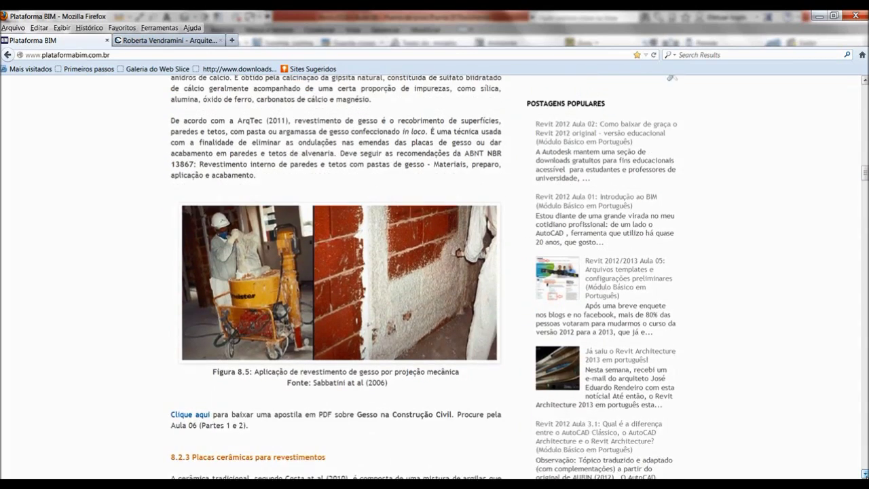
scroll(672, 141, "down", 1)
scroll(243, 280, "down", 3)
scroll(243, 281, "down", 5)
scroll(243, 280, "down", 4)
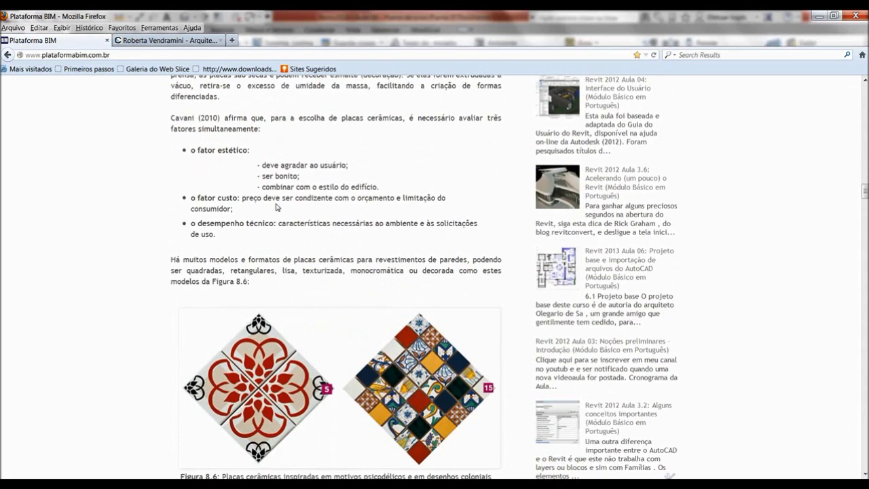
scroll(864, 474, "down", 2)
scroll(865, 473, "down", 3)
scroll(865, 474, "down", 4)
scroll(865, 473, "down", 3)
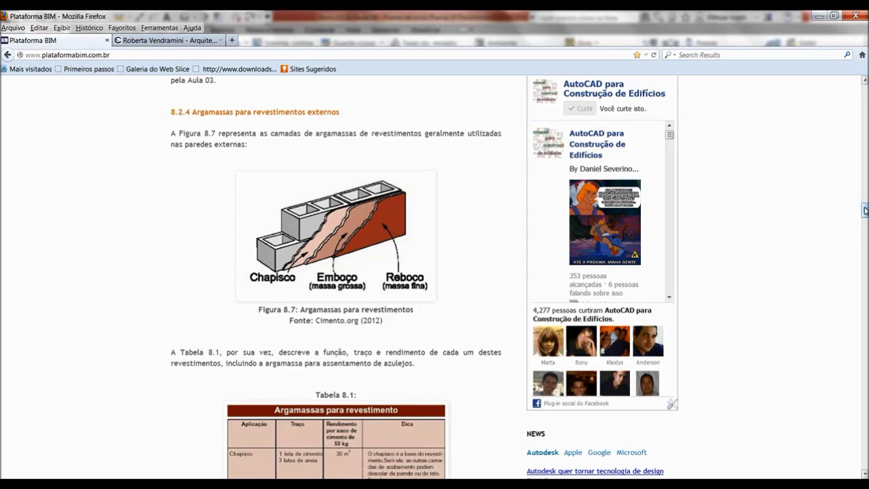
View the Tabela 8.1 coating-mortar table enlarged, then close it.
left_click_drag(865, 210, 865, 226)
scroll(865, 225, "up", 2)
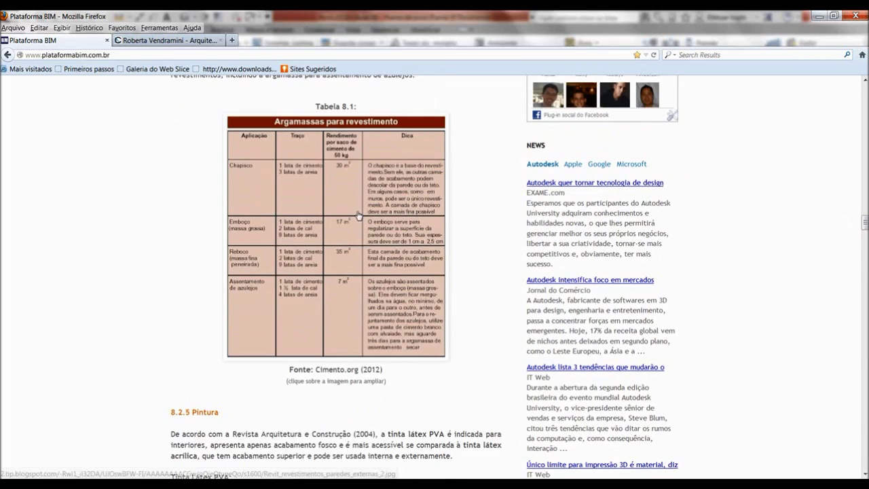
left_click(360, 214)
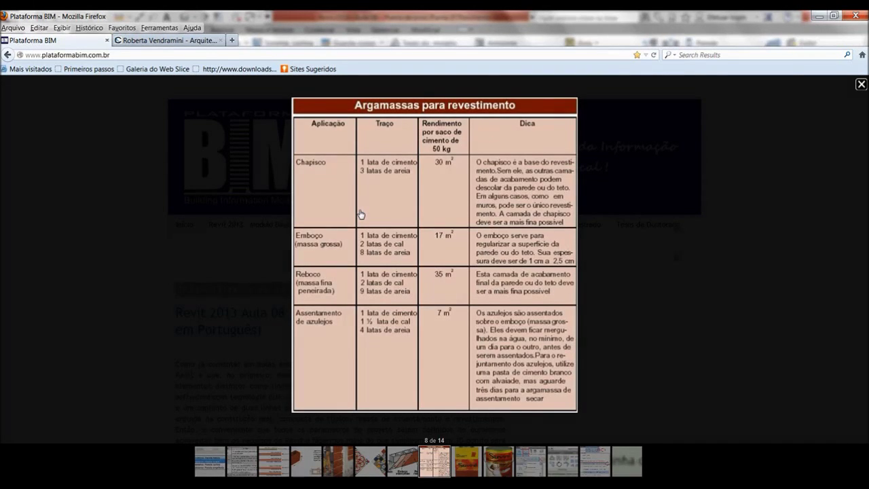
left_click(860, 84)
Read down to section 8.2.5 Pintura on latex paints, then move to the Construir site.
scroll(865, 474, "down", 1)
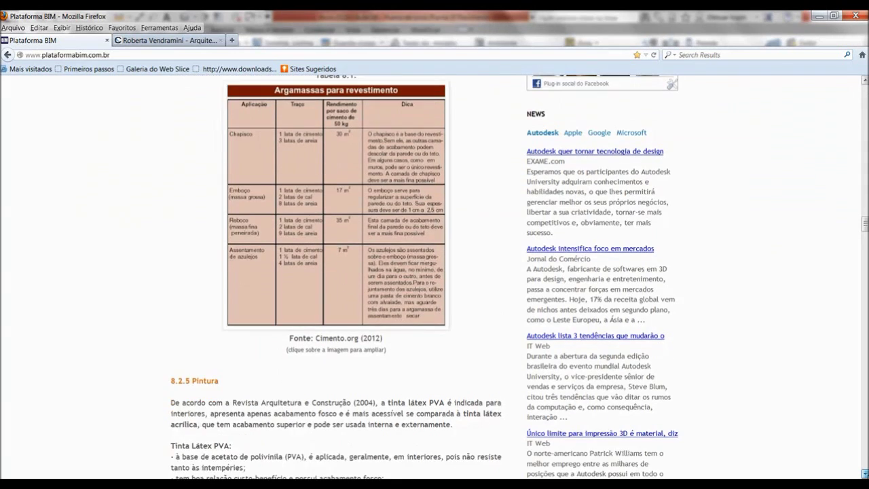
scroll(865, 473, "down", 3)
scroll(865, 474, "down", 2)
scroll(865, 473, "down", 3)
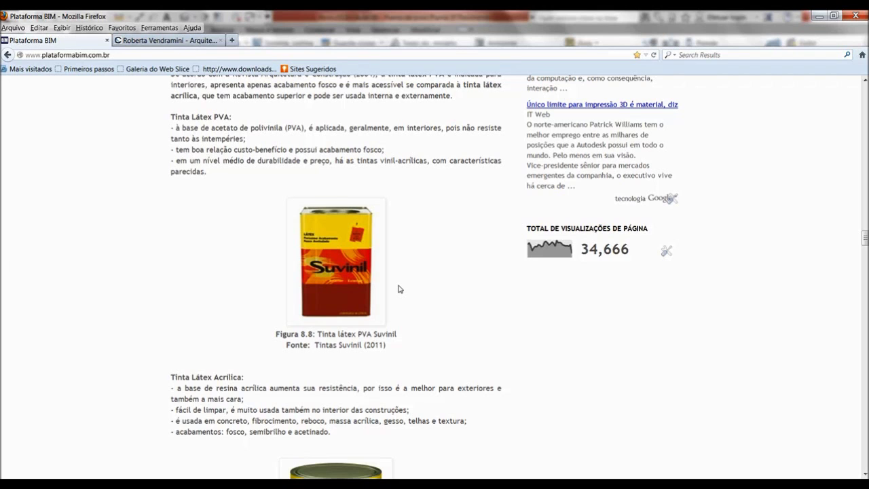
scroll(849, 474, "down", 3)
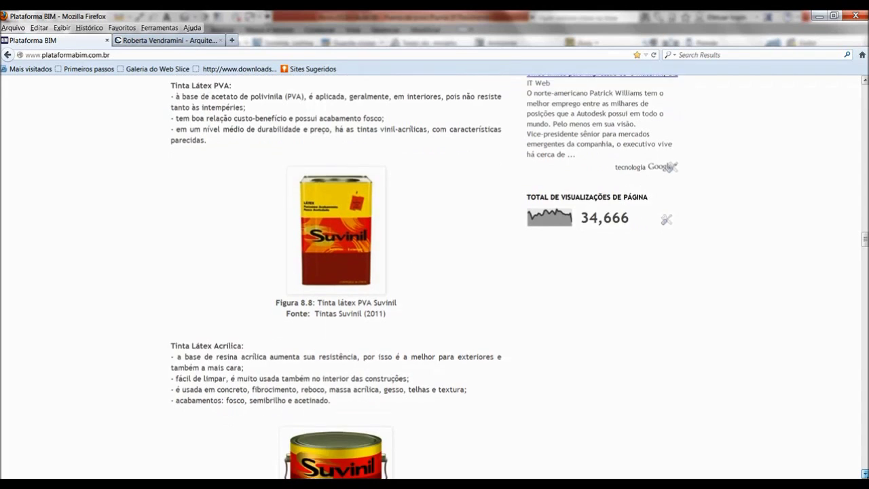
scroll(516, 270, "down", 4)
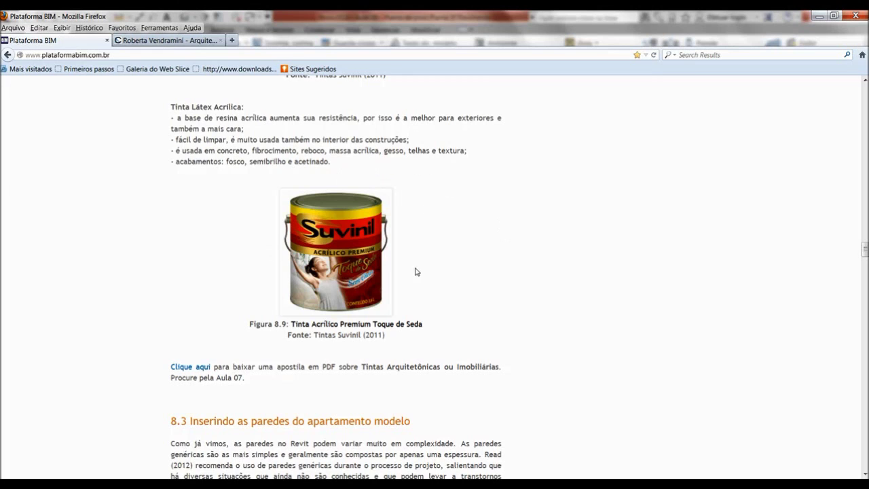
left_click_drag(864, 249, 865, 234)
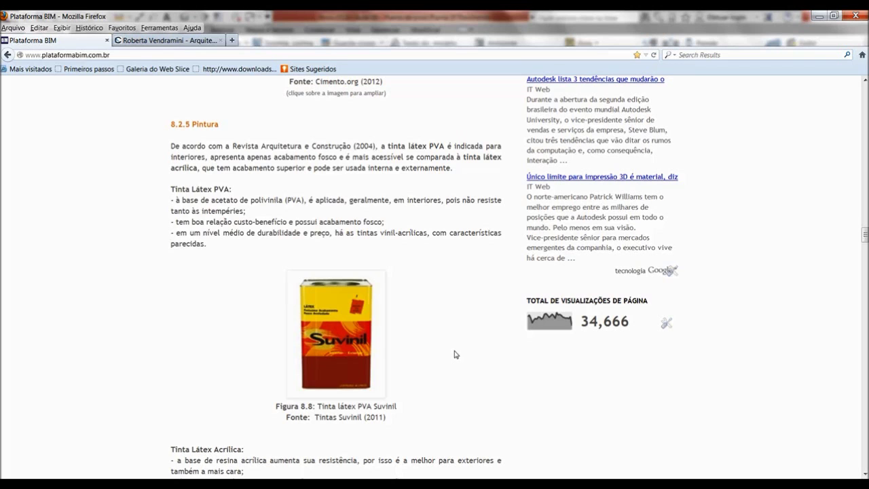
left_click(172, 42)
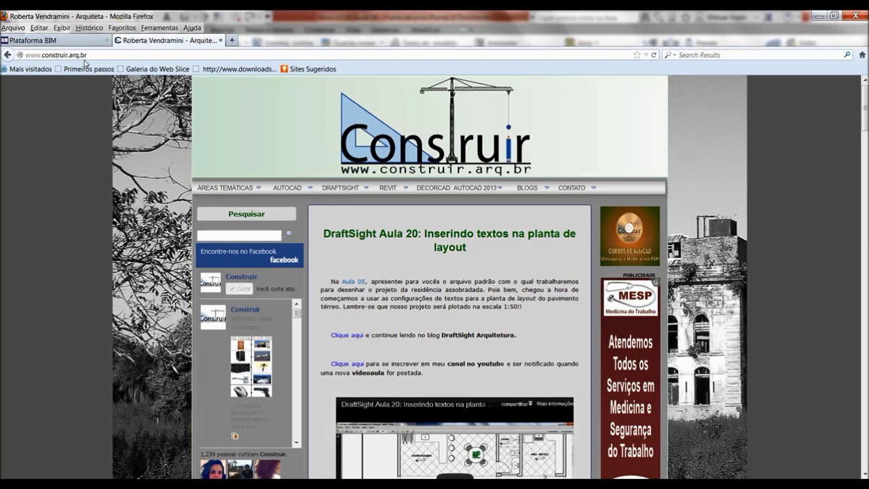
mouse_move(226, 188)
mouse_move(224, 220)
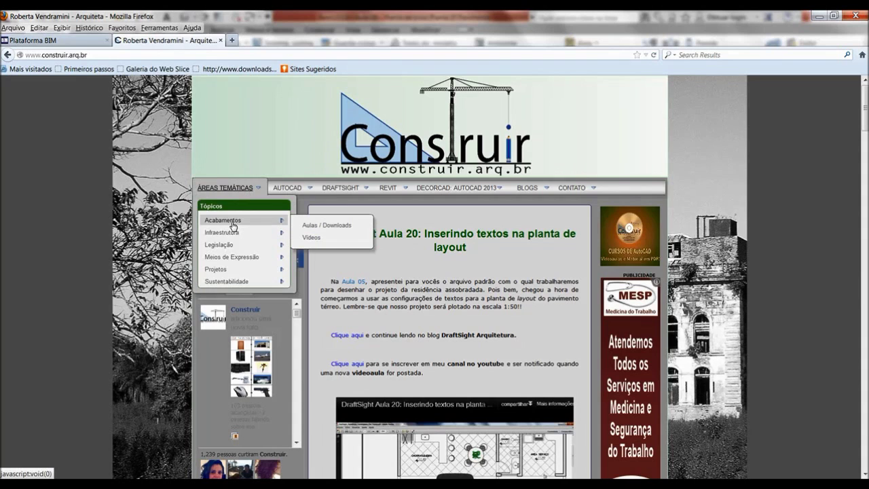
Browse Construir's Acabamentos lesson downloads, from Aula 7 on architectural paints down to Aula 2.
left_click(328, 229)
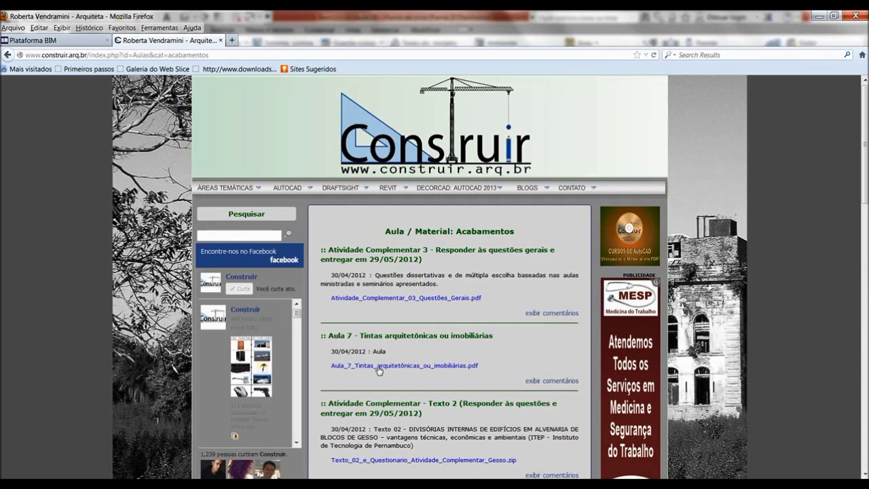
scroll(396, 327, "down", 2)
scroll(434, 225, "down", 3)
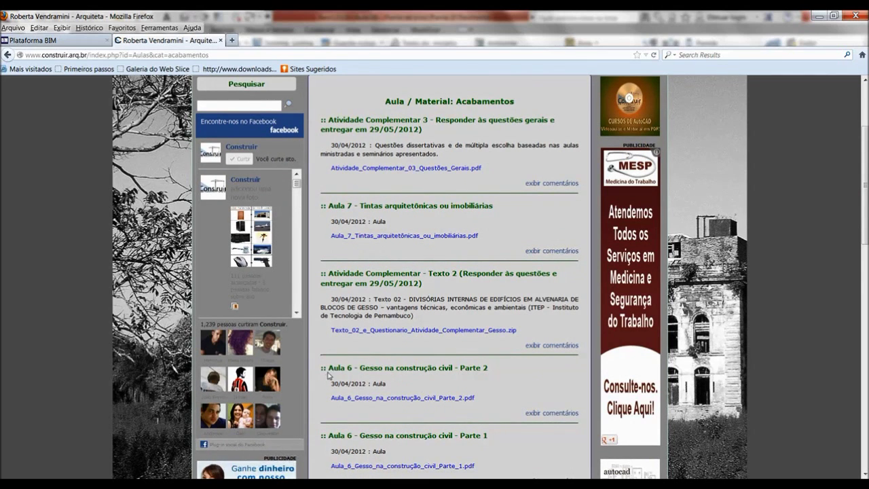
left_click_drag(860, 199, 857, 295)
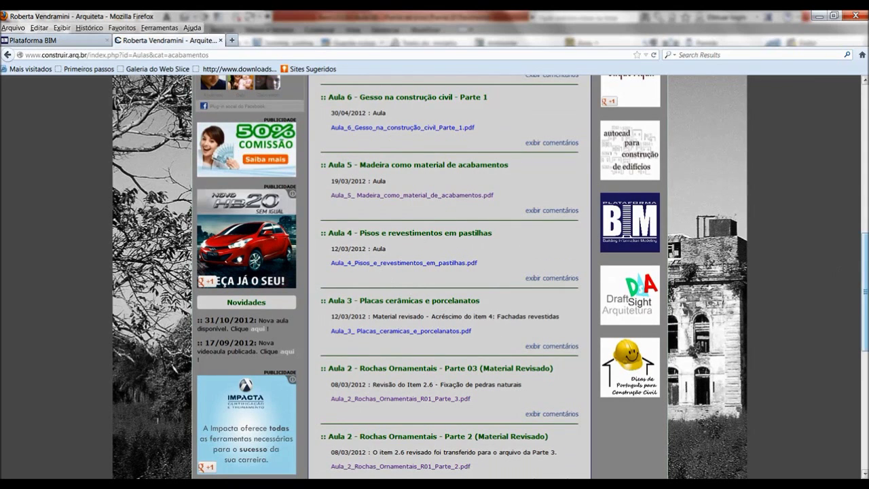
scroll(466, 298, "up", 8)
scroll(466, 298, "up", 5)
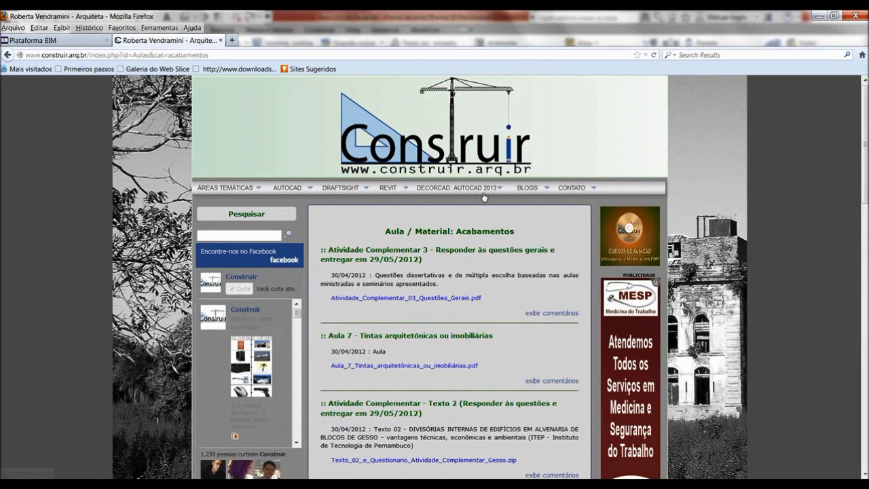
mouse_move(388, 188)
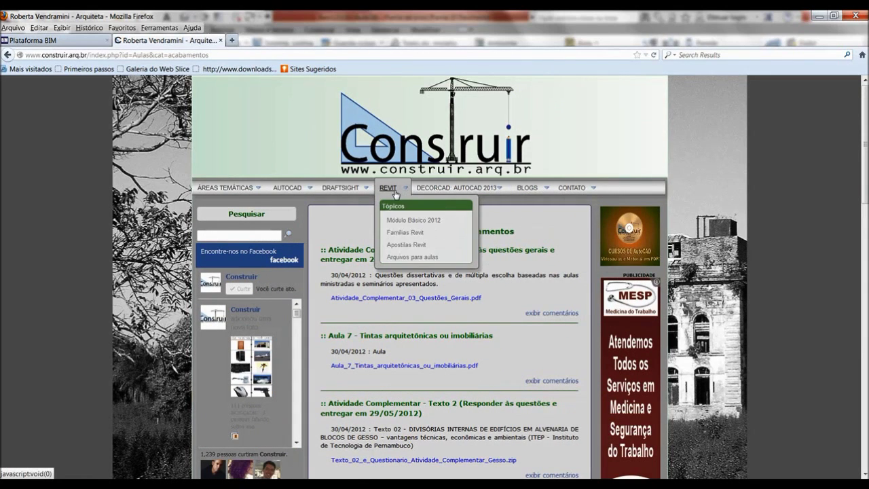
Look over the Apostilas Revit page, then go to the Revit Arquivos para aulas page.
left_click(407, 247)
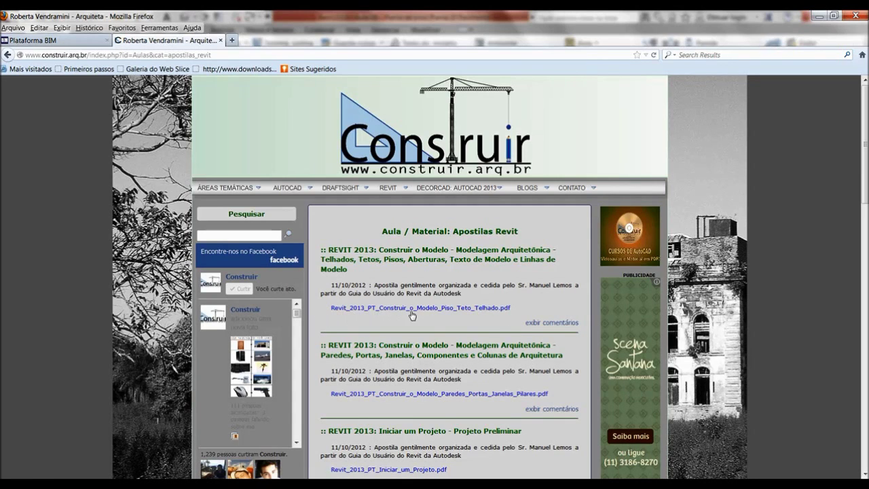
left_click_drag(862, 180, 862, 230)
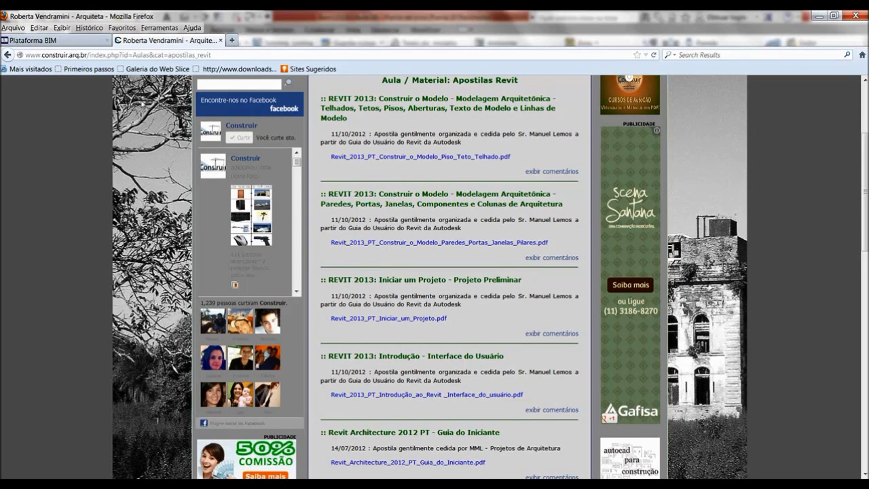
scroll(384, 204, "up", 4)
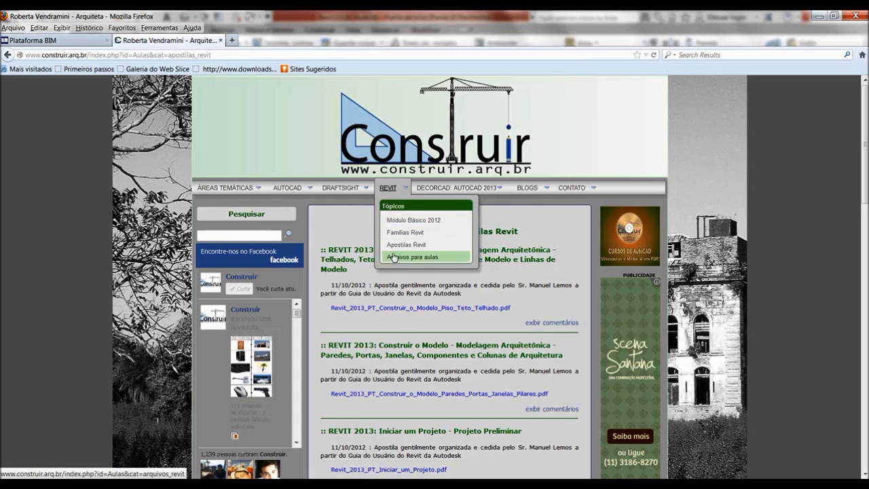
left_click(401, 258)
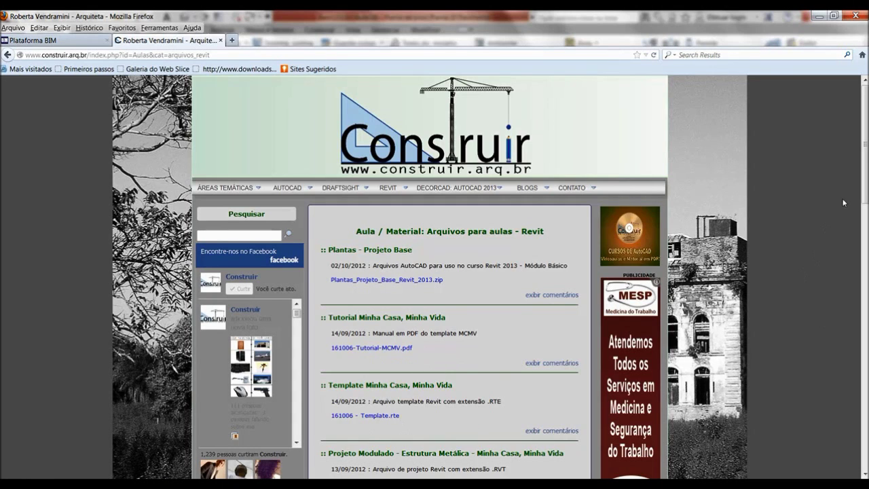
Scroll the lesson files page to the Projeto Base zip, MCMV tutorial PDF and template.
scroll(438, 360, "down", 3)
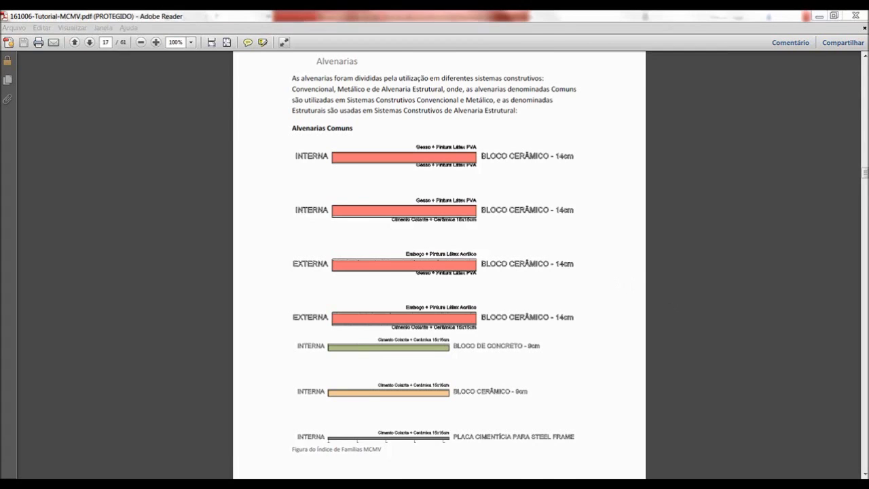
Return to Revit 2013 on the Aula 08 Planta 1º Pavimento floor plan.
key("alt+Tab")
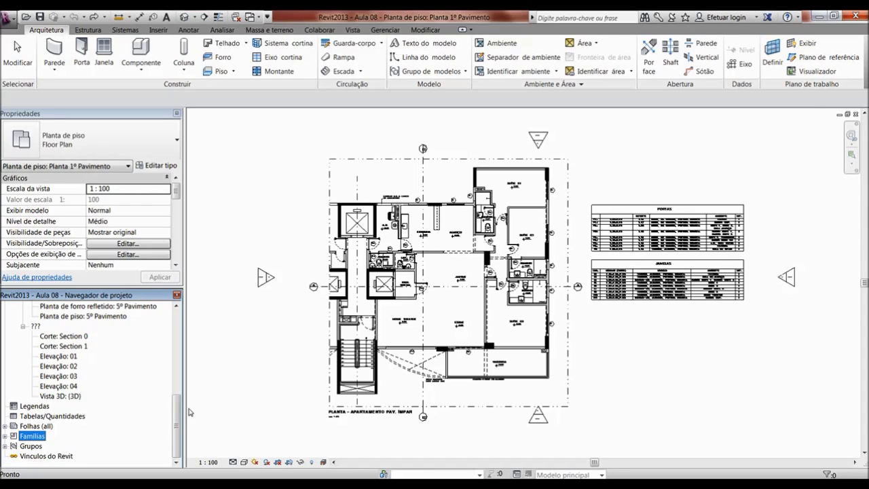
left_click_drag(178, 424, 178, 306)
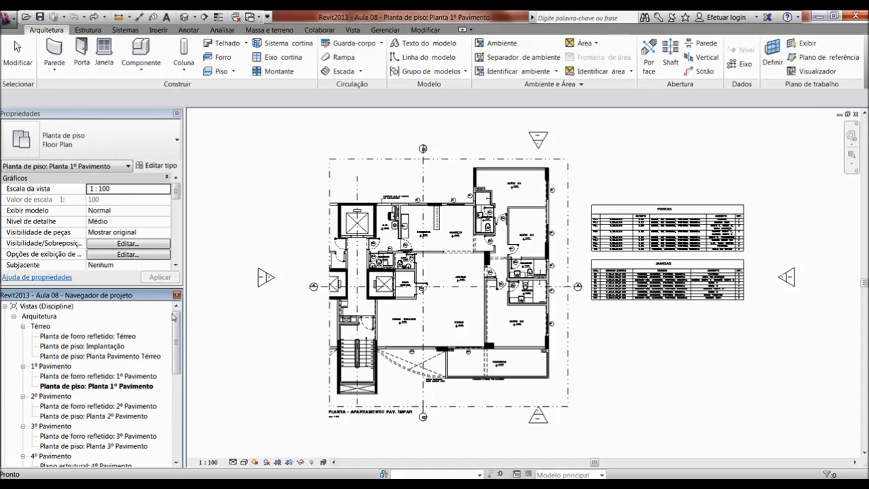
List the Famílias > Paredes > Parede básica wall types in the Project Browser.
left_click_drag(178, 318, 178, 401)
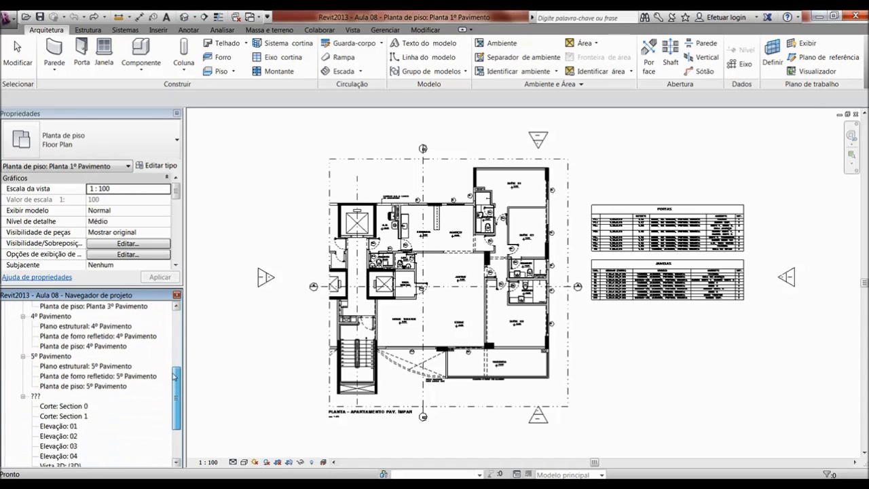
left_click(14, 436)
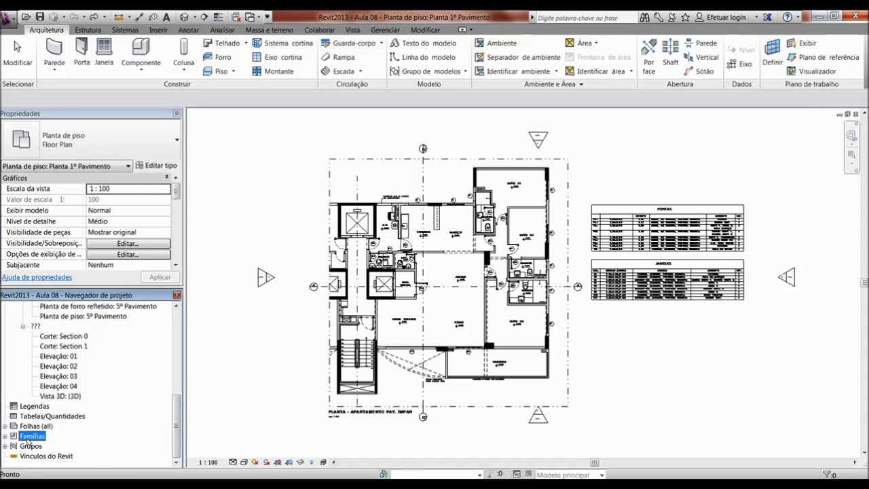
left_click(5, 438)
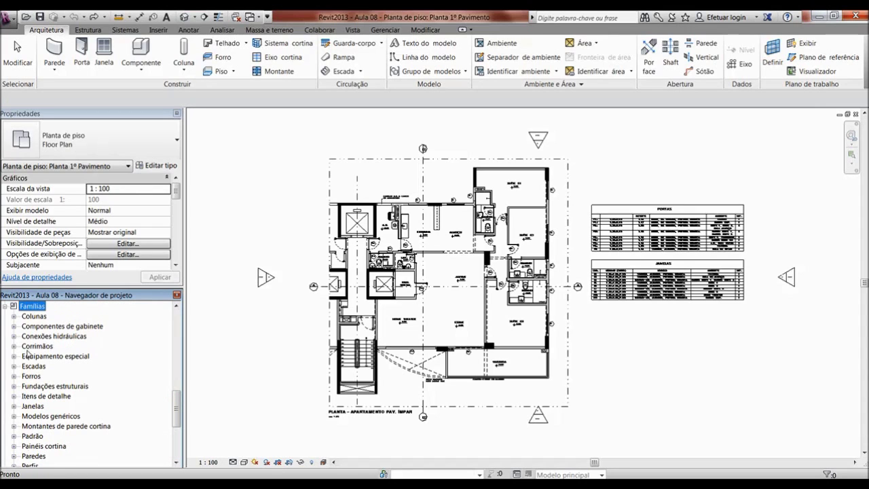
left_click_drag(177, 406, 174, 435)
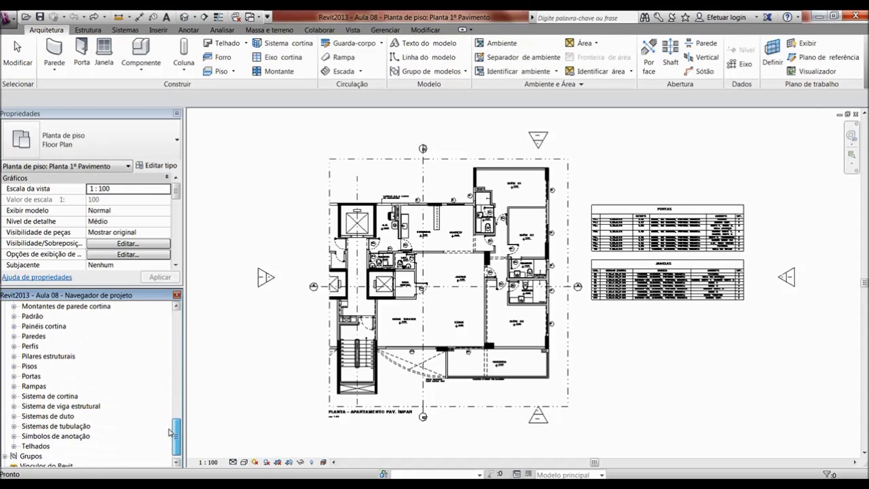
left_click(13, 337)
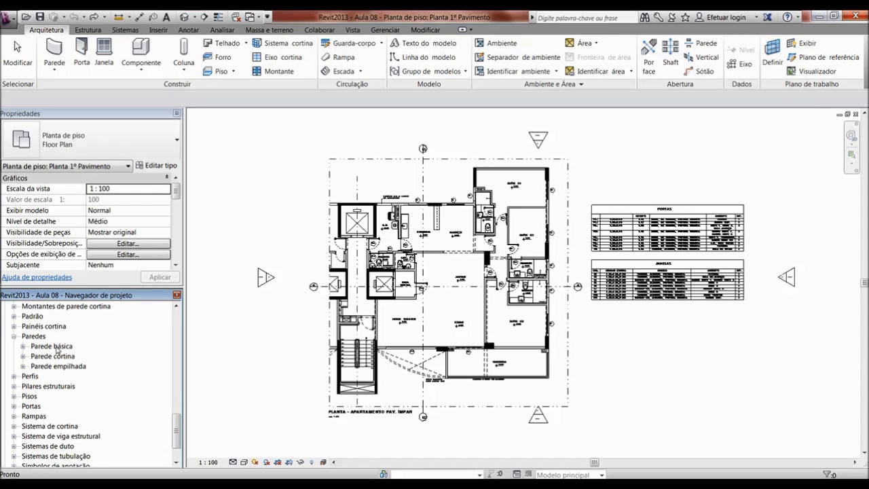
left_click(23, 347)
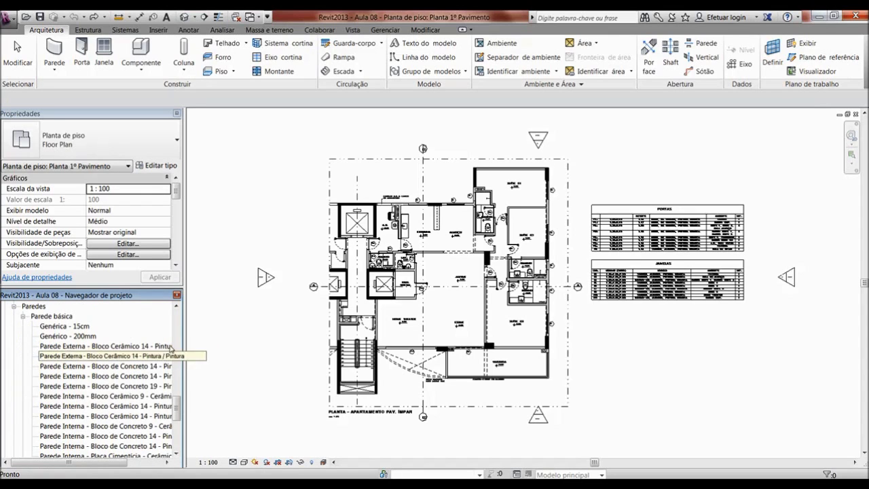
left_click_drag(253, 288, 251, 288)
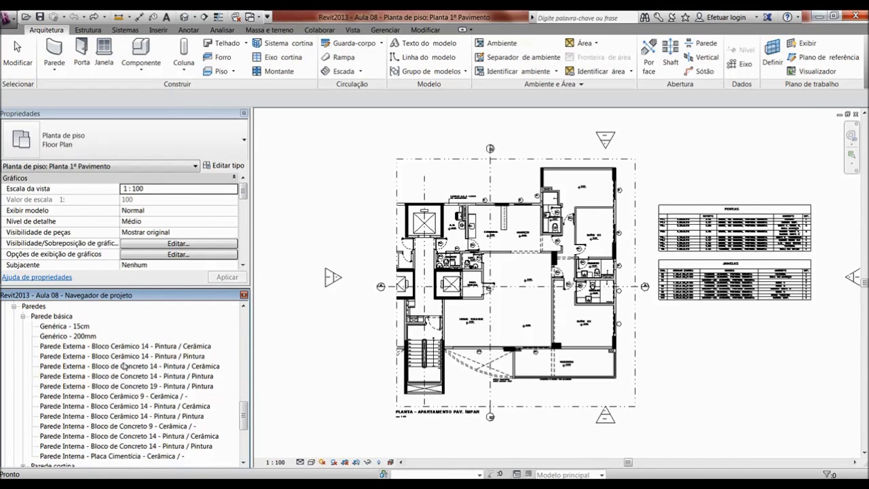
Delete the external Concreto 14 Pintura/Cerâmica and Pintura/Pintura wall types.
left_click(126, 367)
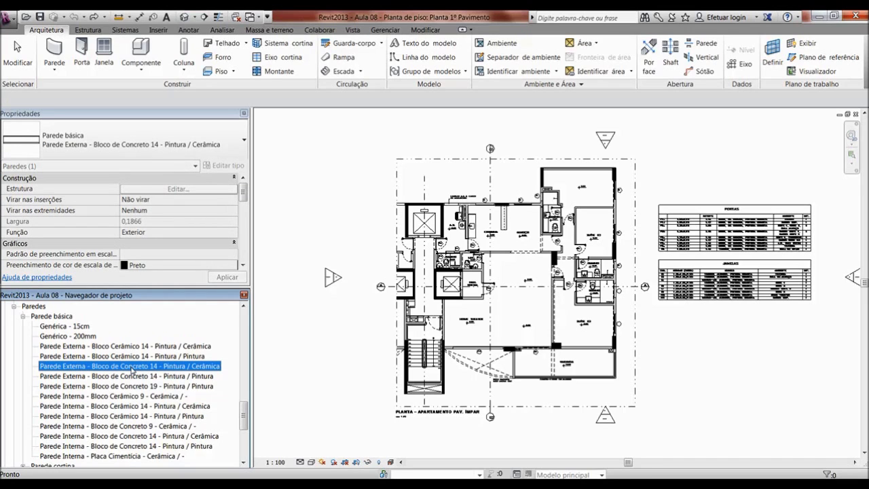
key("Delete")
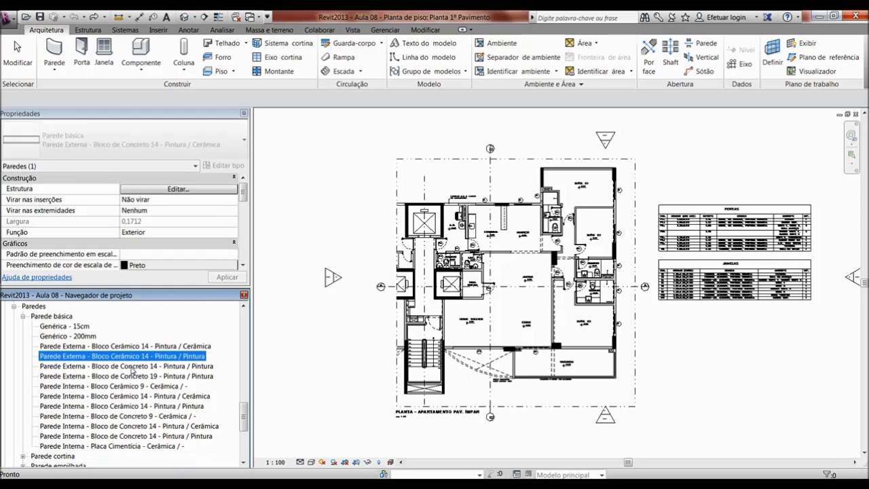
left_click(133, 367)
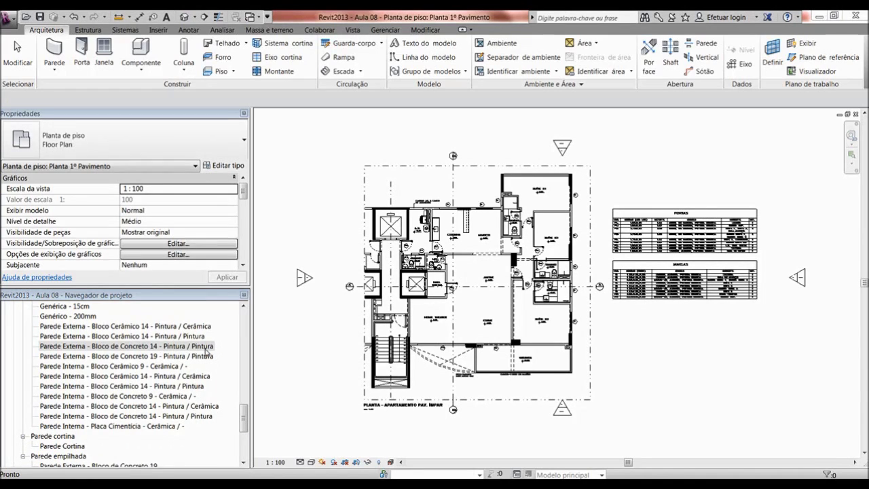
left_click(207, 350)
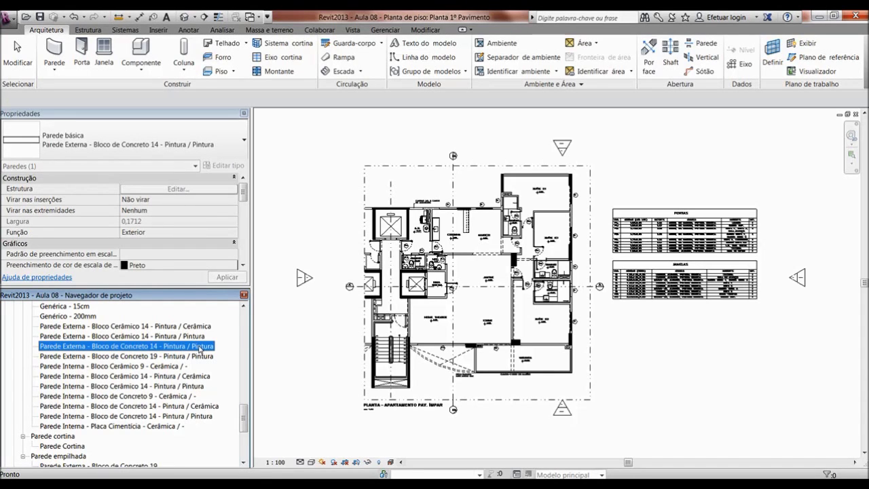
key("Delete")
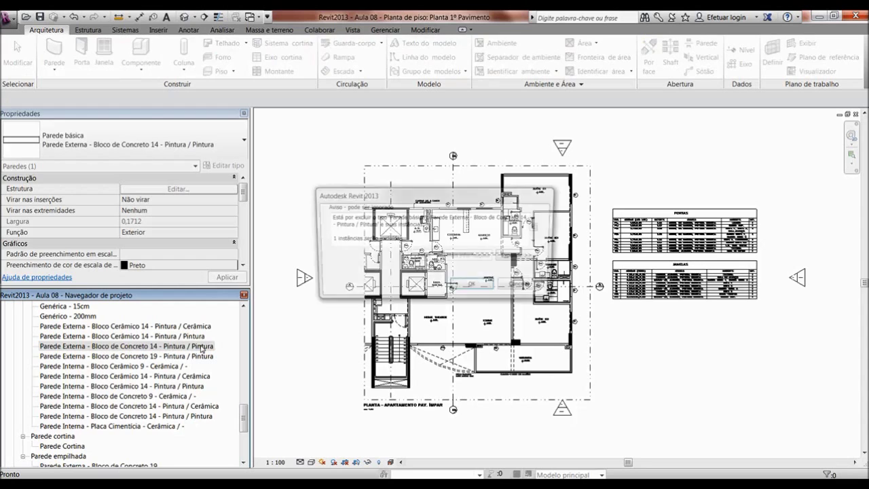
left_click(484, 289)
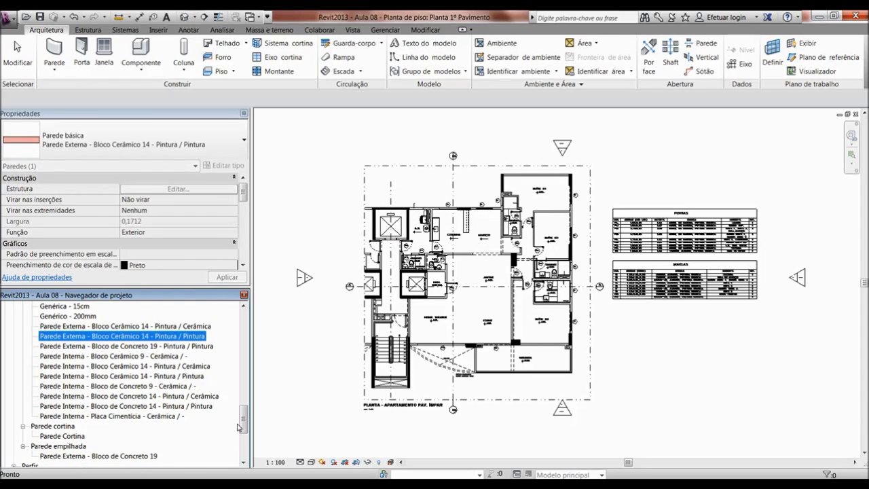
Delete the internal Bloco de Concreto 9 and Placa Cimentícia wall types.
left_click_drag(239, 426, 238, 440)
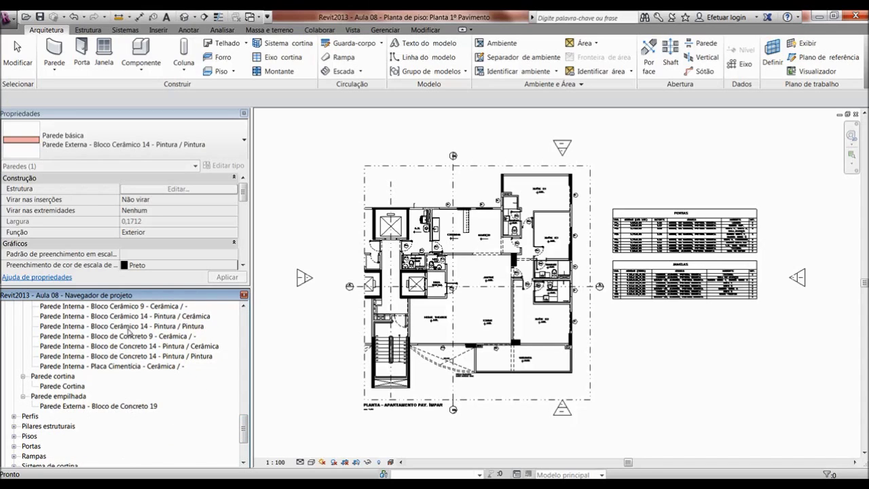
scroll(243, 425, "up", 2)
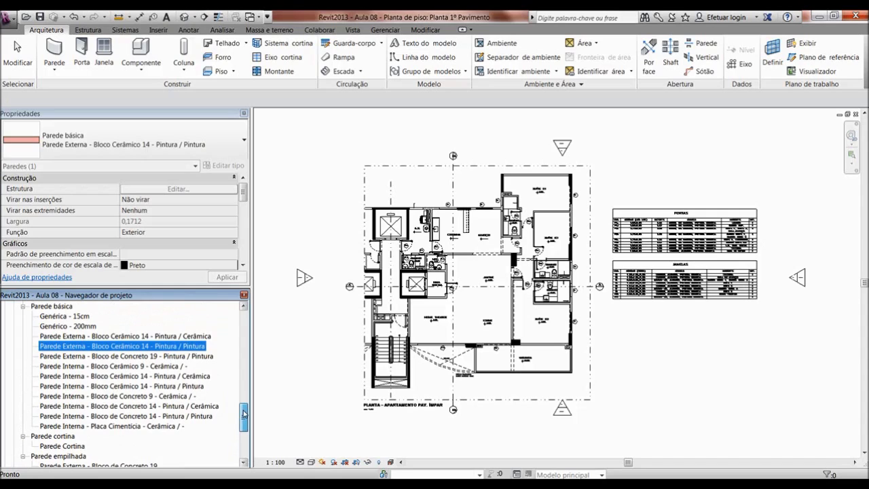
left_click(135, 356)
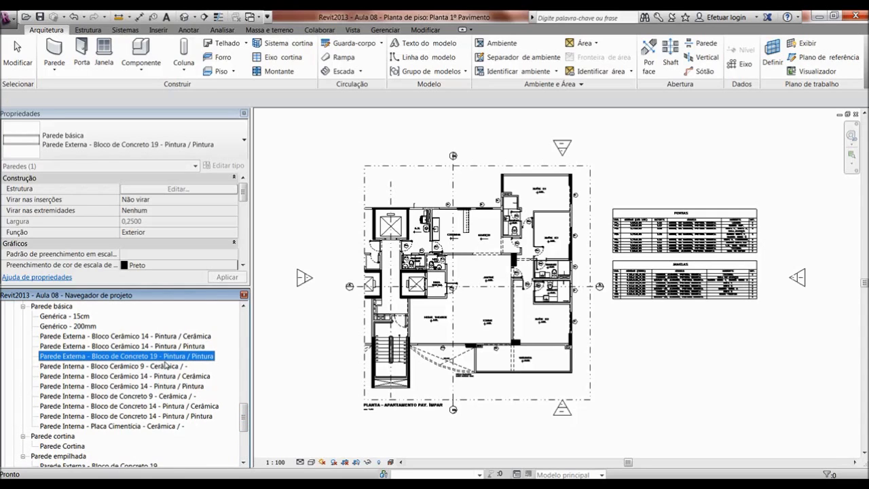
left_click(127, 398)
key("Delete")
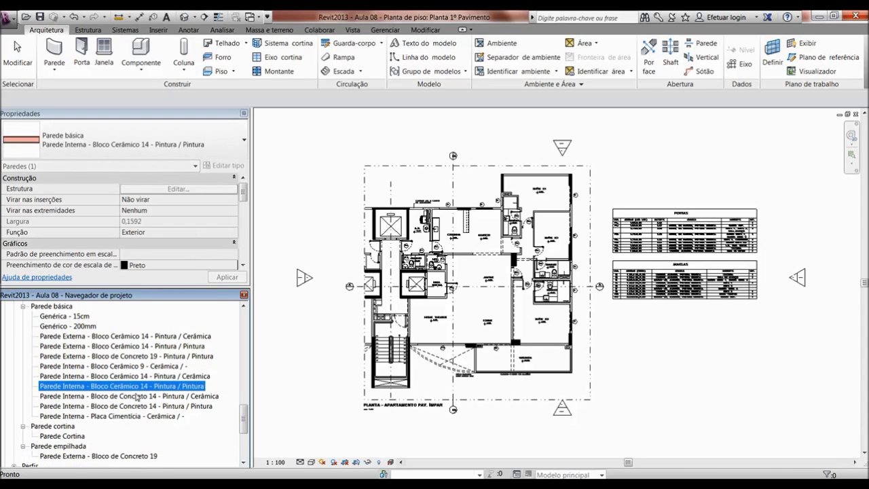
left_click(121, 397)
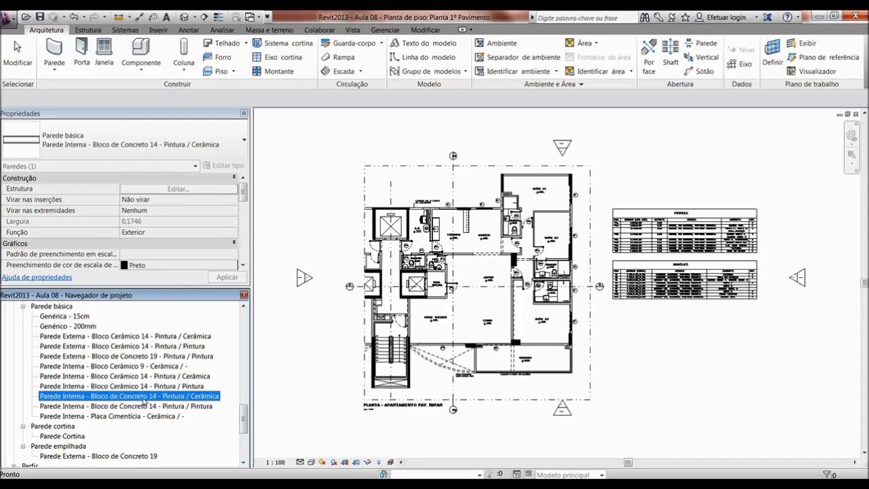
left_click(142, 407, "ctrl")
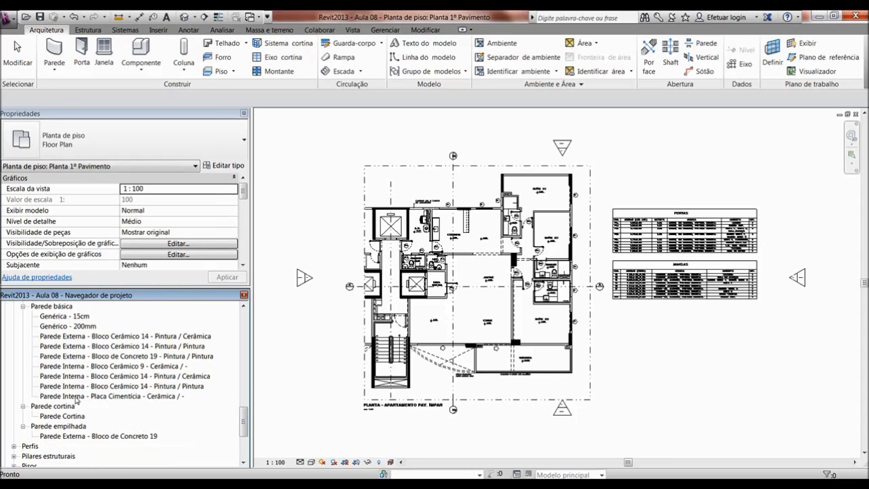
left_click(117, 398)
key("Delete")
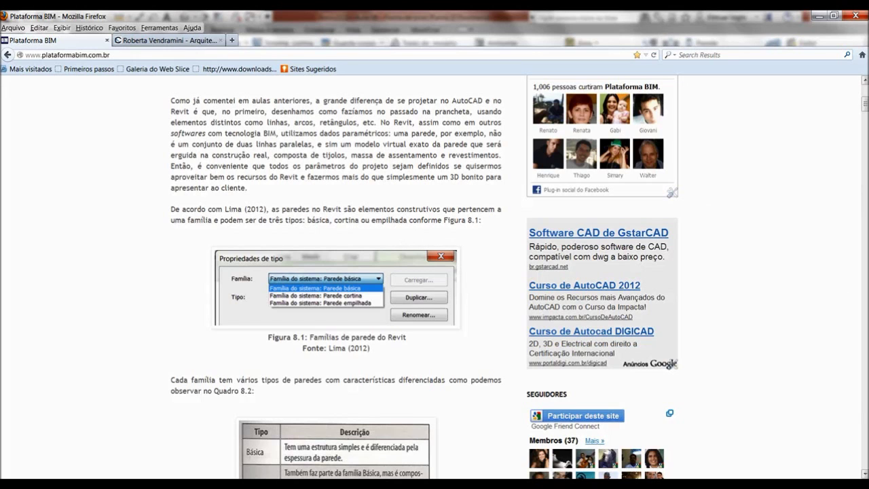
Scroll the Plataforma BIM post down to Figura 8.1 and the Quadro 8.2 wall-types table.
scroll(704, 208, "down", 5)
scroll(244, 282, "down", 1)
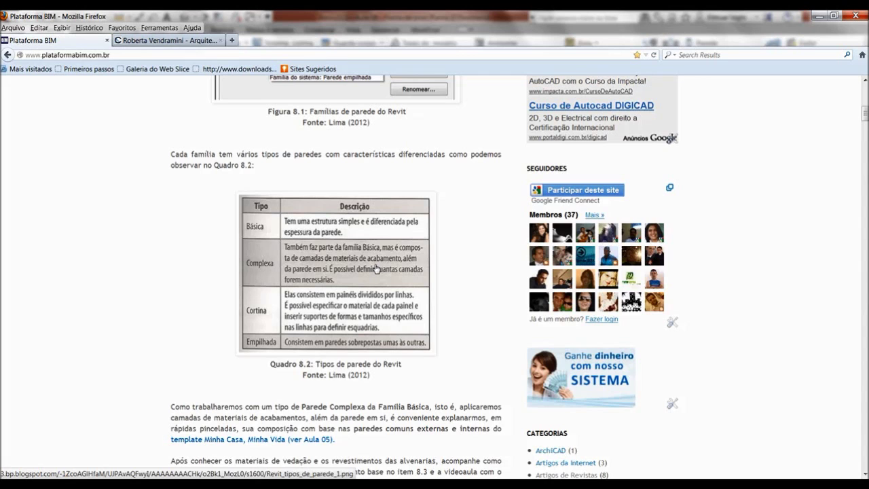
Enlarge Quadro 8.2 showing Básica, Complexa, Cortina and Empilhada wall types.
left_click(377, 270)
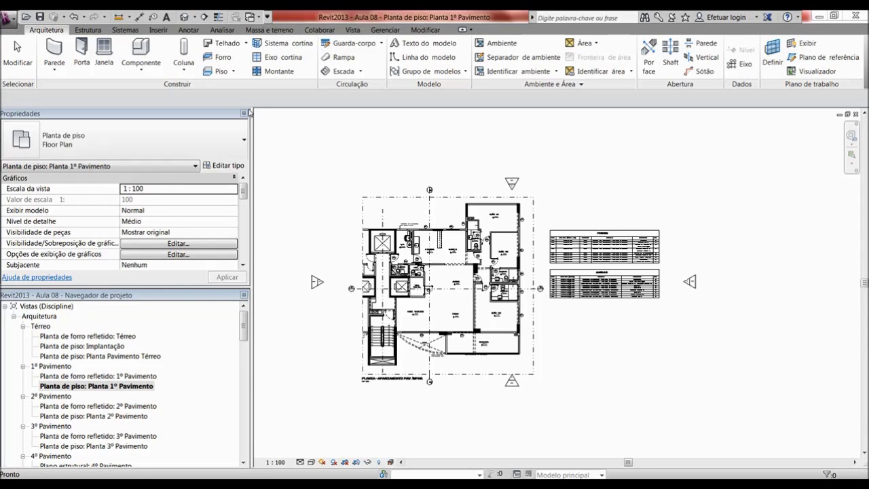
Enlarge the drawing area and zoom into Suíte 01's top-left corner to measure its wall.
left_click_drag(251, 166, 167, 188)
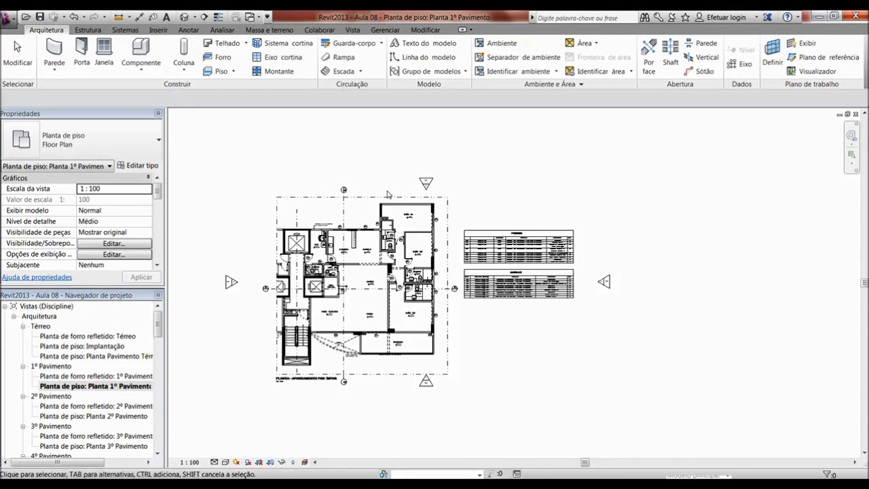
scroll(388, 195, "up", 5)
scroll(394, 200, "up", 1)
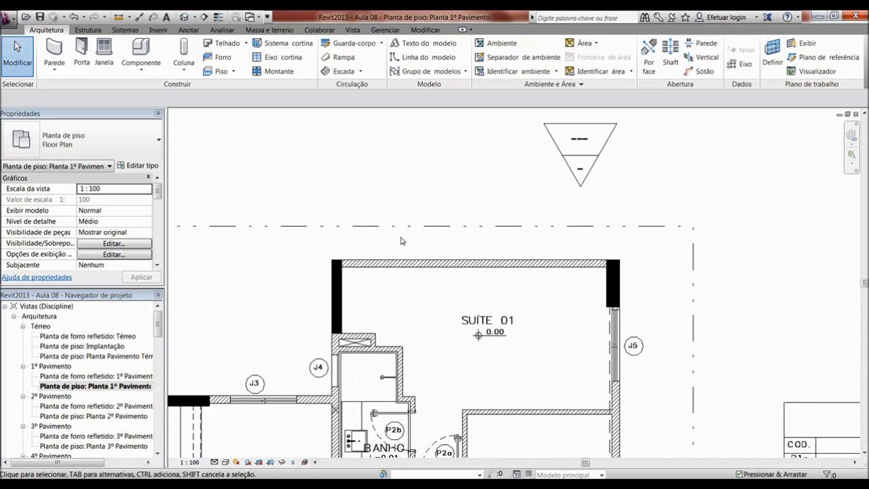
scroll(400, 241, "up", 2)
scroll(344, 205, "down", 1)
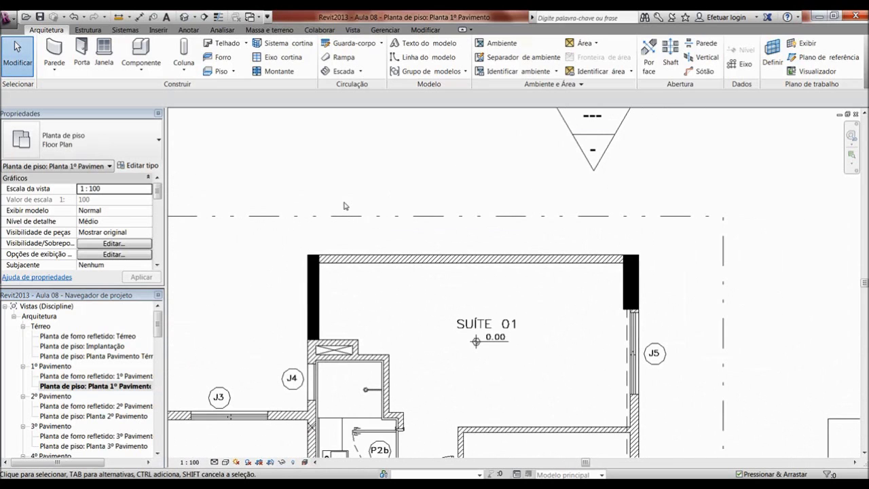
scroll(344, 205, "down", 2)
scroll(374, 295, "up", 2)
scroll(371, 294, "up", 1)
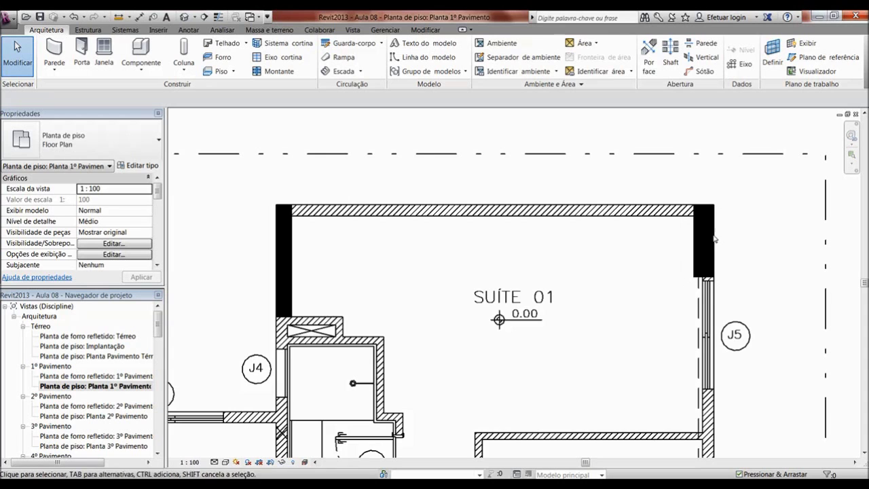
scroll(561, 165, "down", 3)
scroll(522, 228, "up", 2)
scroll(492, 218, "up", 2)
scroll(467, 196, "up", 1)
scroll(469, 194, "up", 1)
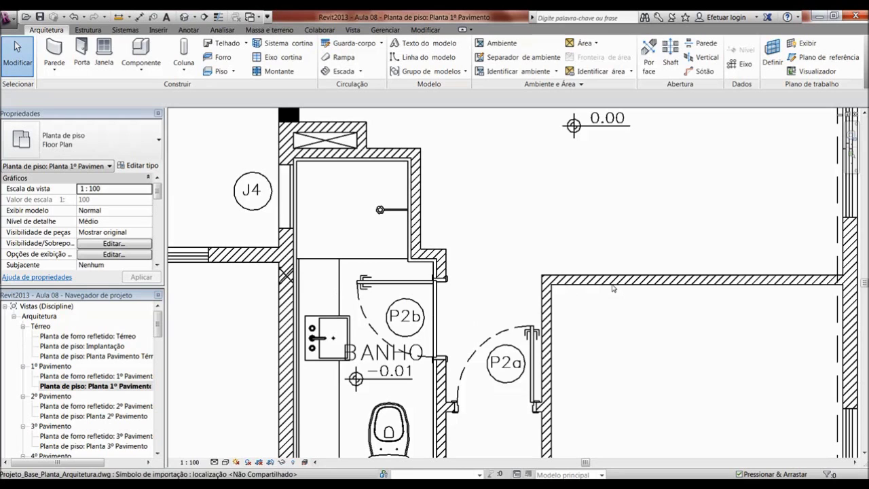
scroll(703, 286, "down", 2)
scroll(674, 267, "down", 1)
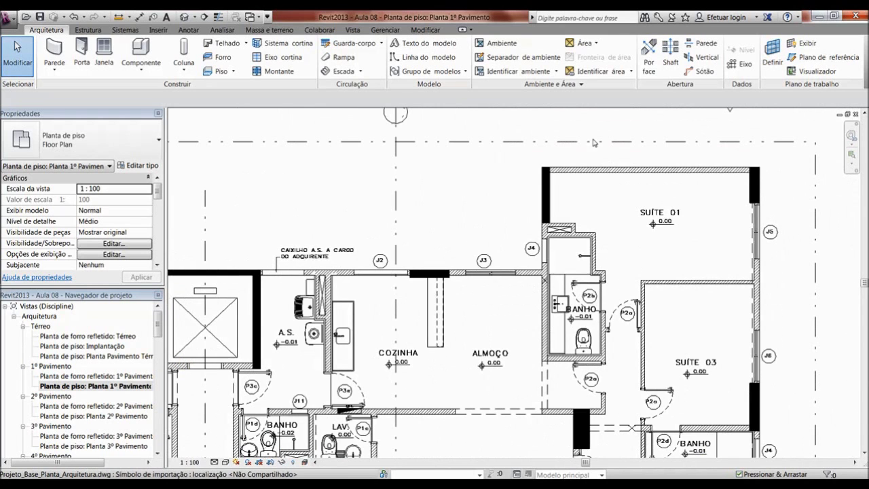
scroll(591, 167, "up", 2)
scroll(591, 166, "up", 2)
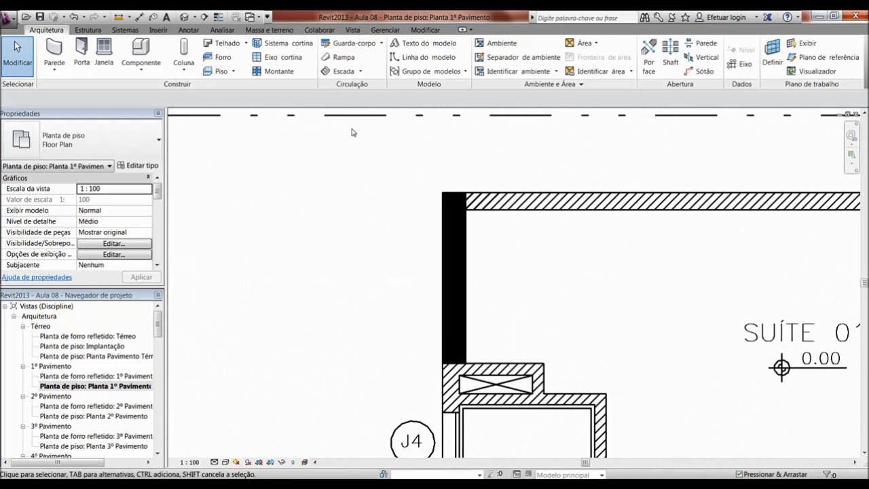
left_click(118, 19)
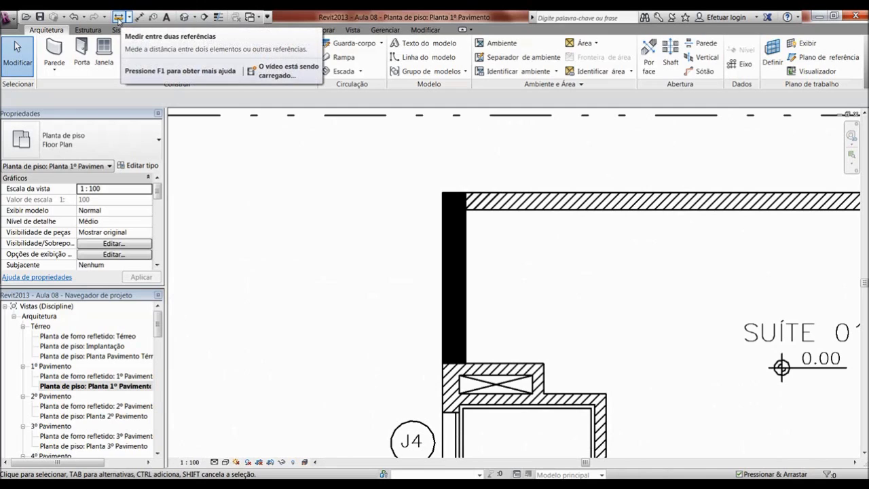
Measure the DWG external wall at Suíte 01 as 0,1400 thick, then zoom back to Suíte 01.
left_click(486, 210)
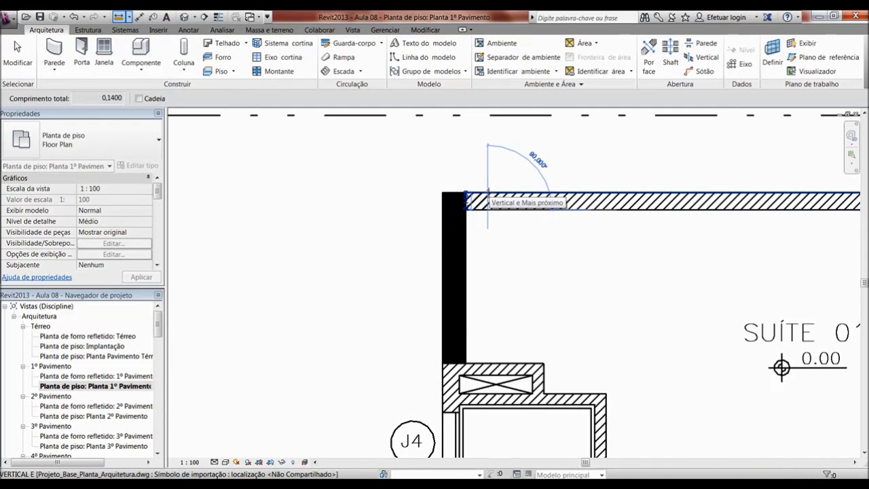
scroll(486, 195, "up", 2)
scroll(486, 195, "up", 3)
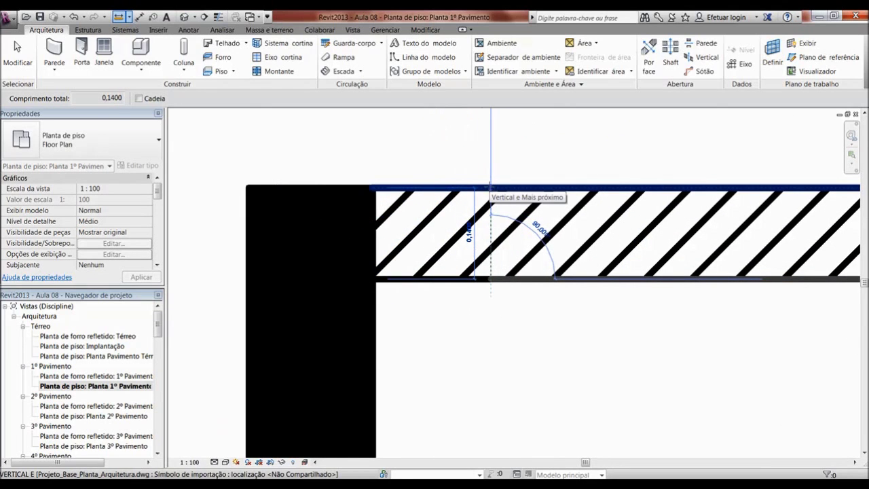
scroll(491, 186, "up", 2)
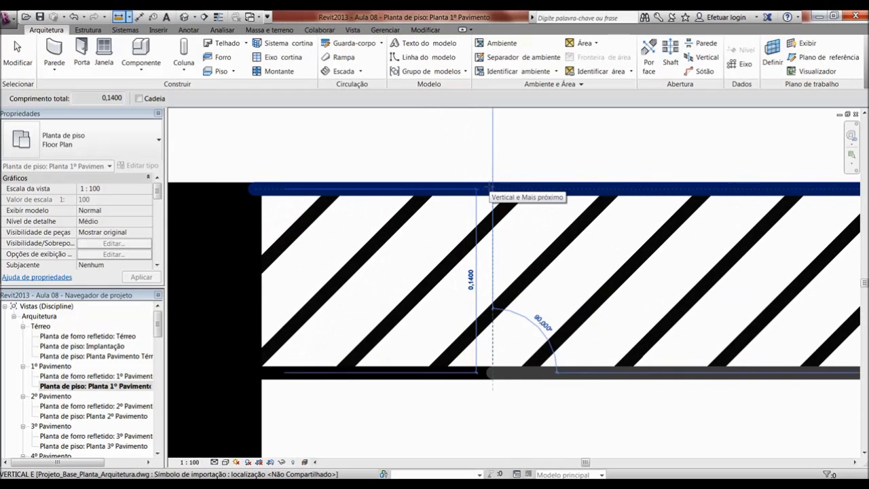
scroll(490, 186, "down", 3)
scroll(490, 186, "down", 2)
scroll(490, 186, "down", 2)
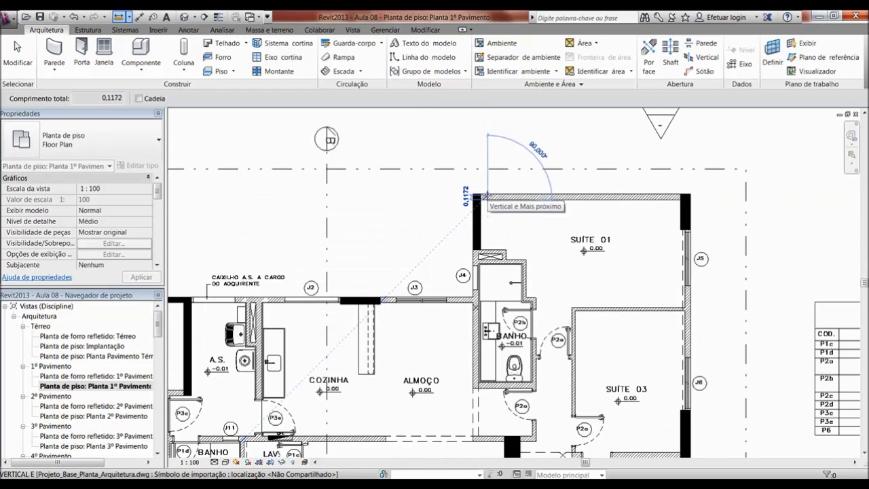
key("Escape")
key("Escape")
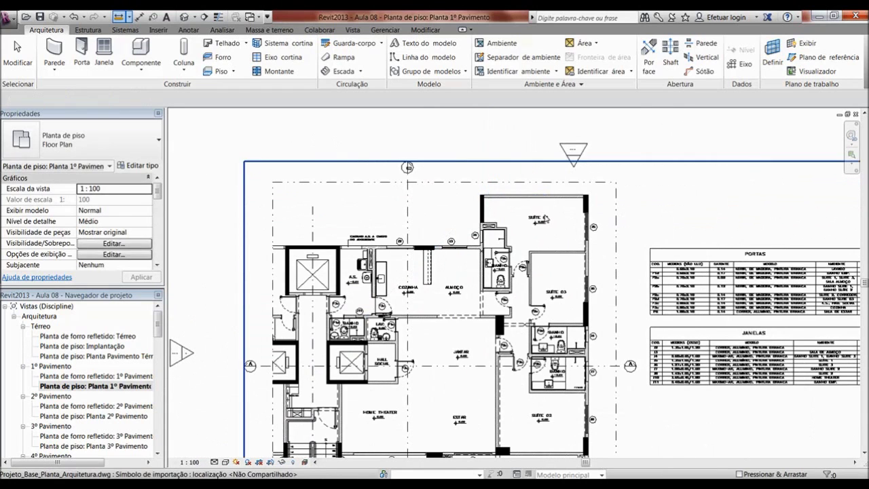
scroll(573, 218, "up", 2)
scroll(572, 218, "up", 1)
scroll(517, 163, "down", 1)
scroll(517, 163, "up", 1)
scroll(517, 163, "up", 1)
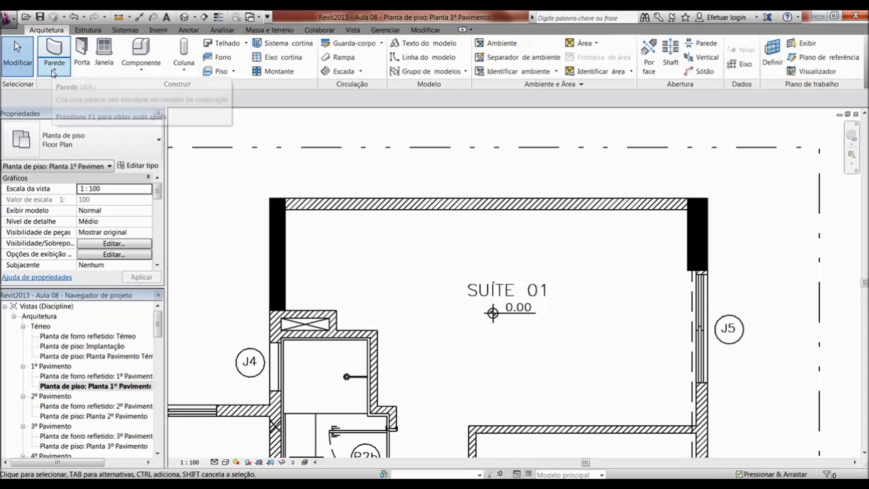
Start an architectural wall using type 'Parede Externa - Bloco Cerâmico 14 - Pintura / Pintura'.
left_click(55, 71)
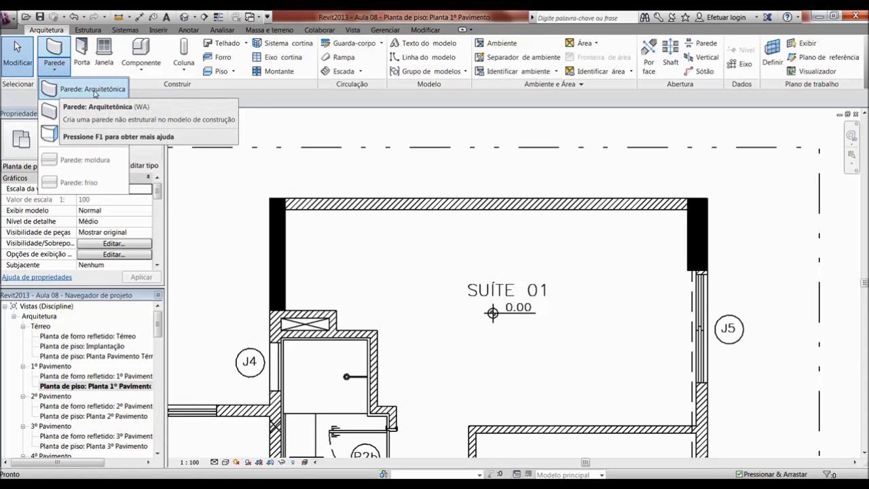
left_click(97, 92)
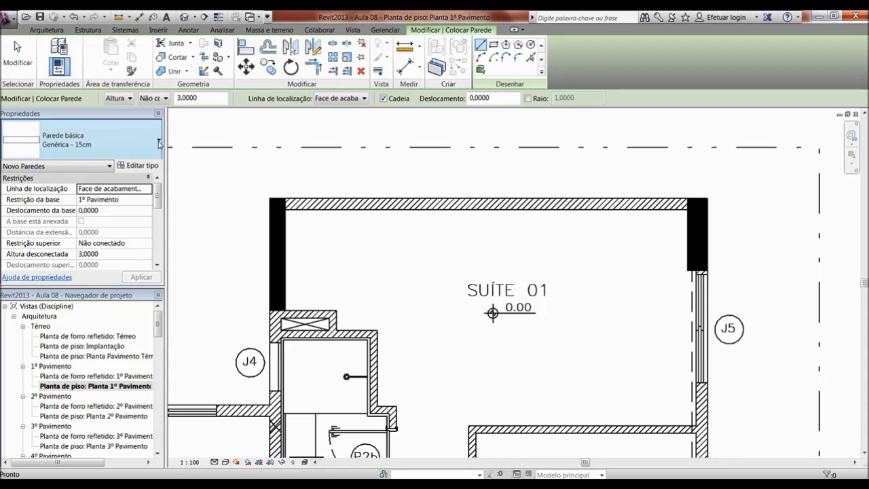
left_click(159, 141)
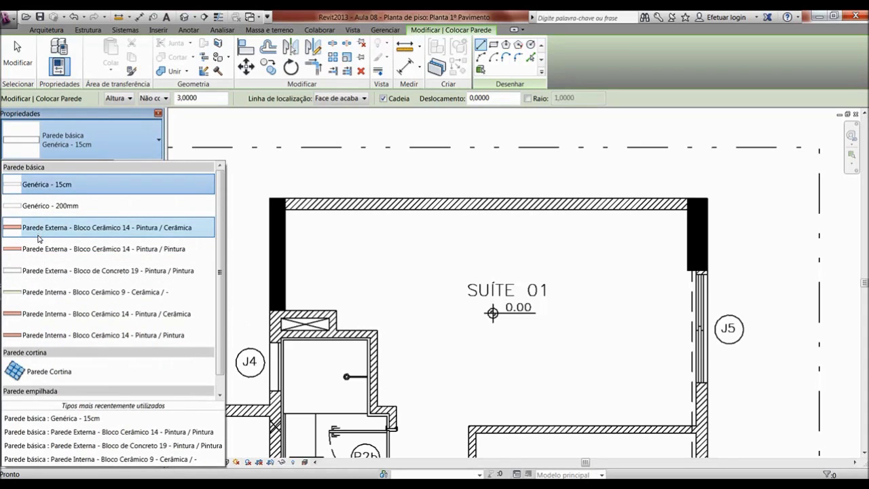
mouse_move(174, 249)
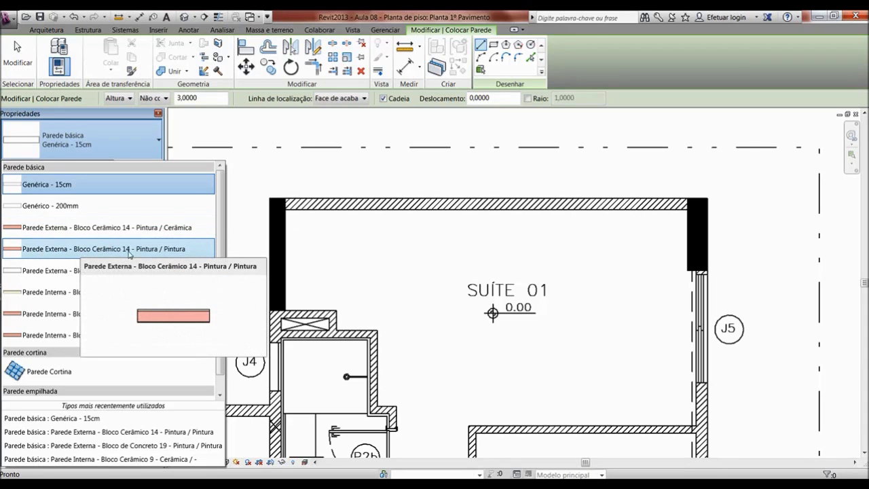
left_click(174, 250)
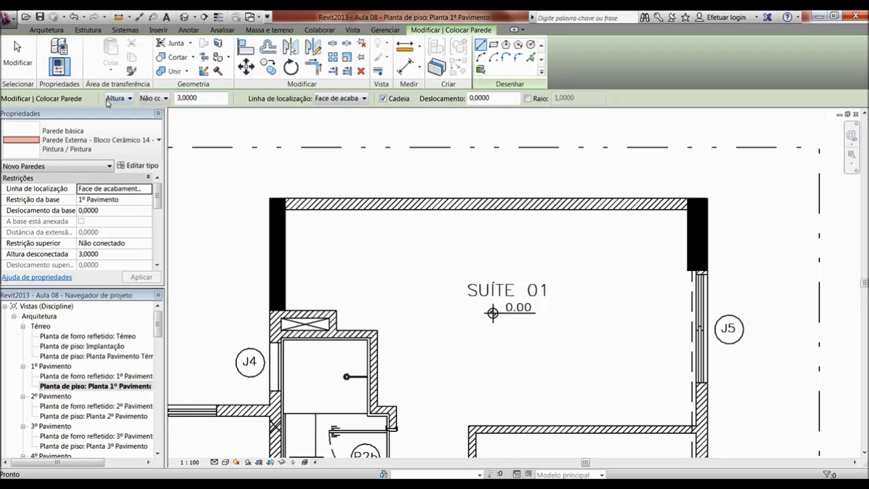
Keep the wall top Não conectado with height 2,8, cancelling the accidentally started wall.
left_click(130, 99)
left_click(130, 99)
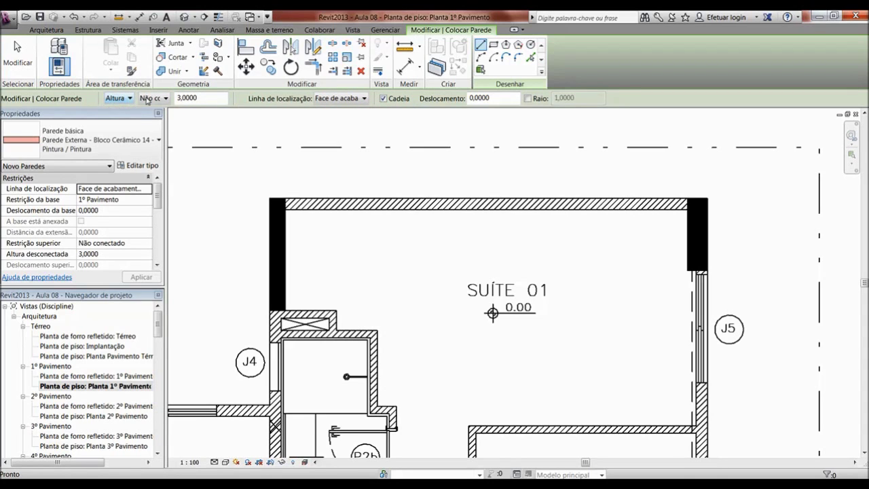
left_click(166, 98)
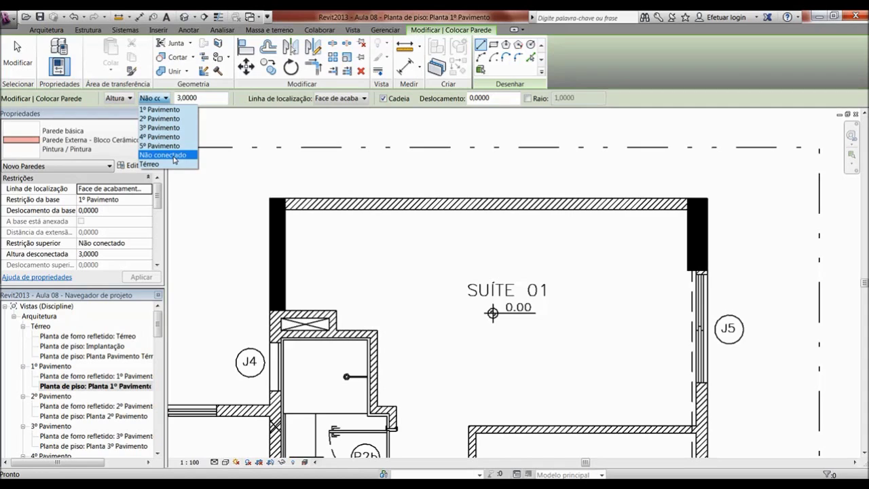
left_click(174, 160)
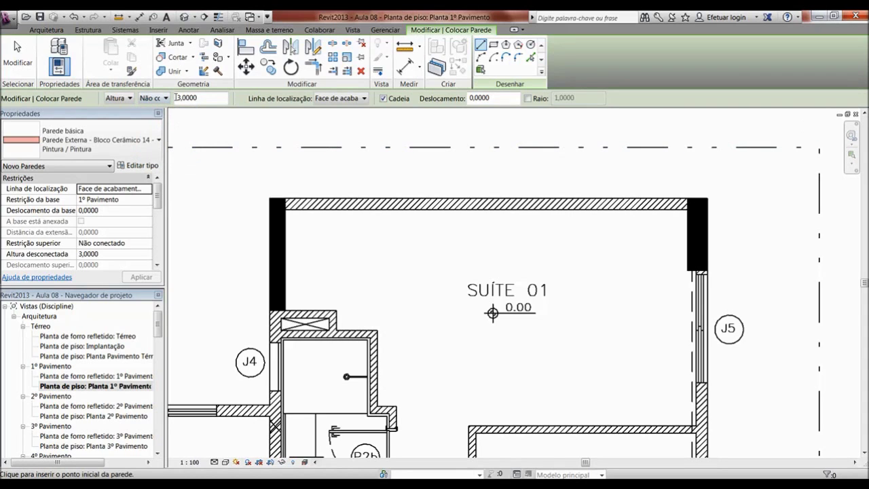
double_click(193, 98)
type("2,8")
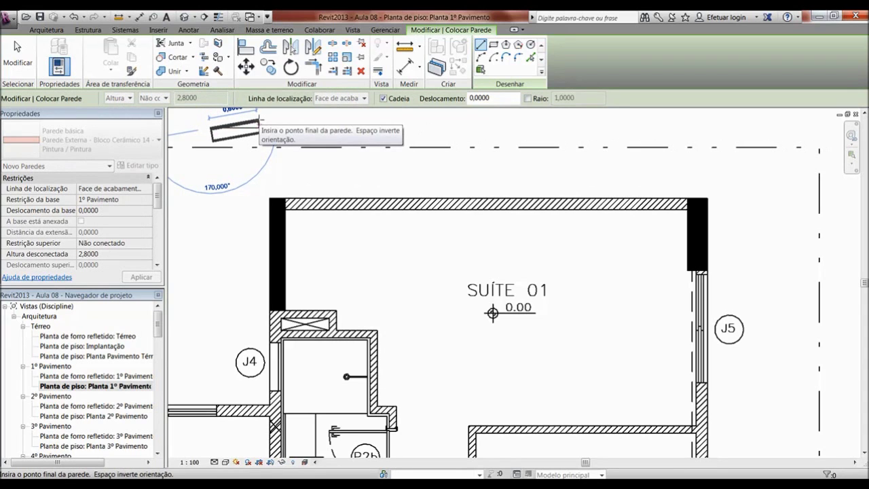
key("Escape")
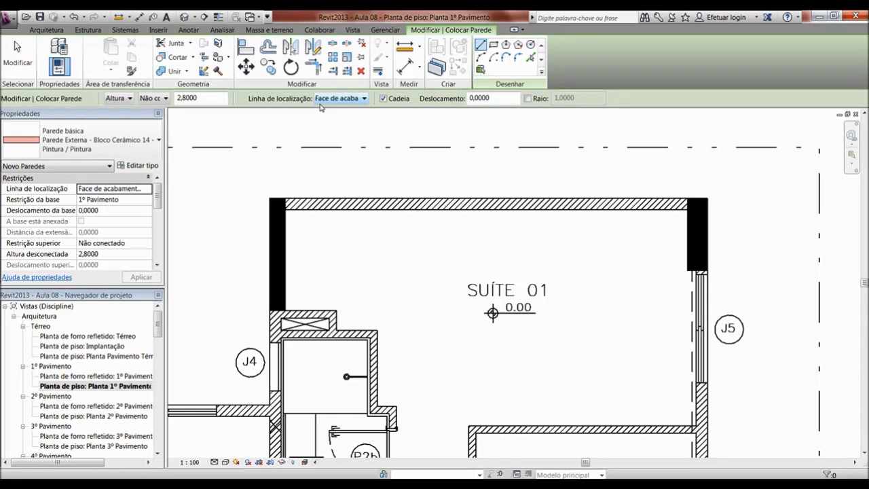
Set the wall location line to Face núcleo: Externa.
left_click(364, 99)
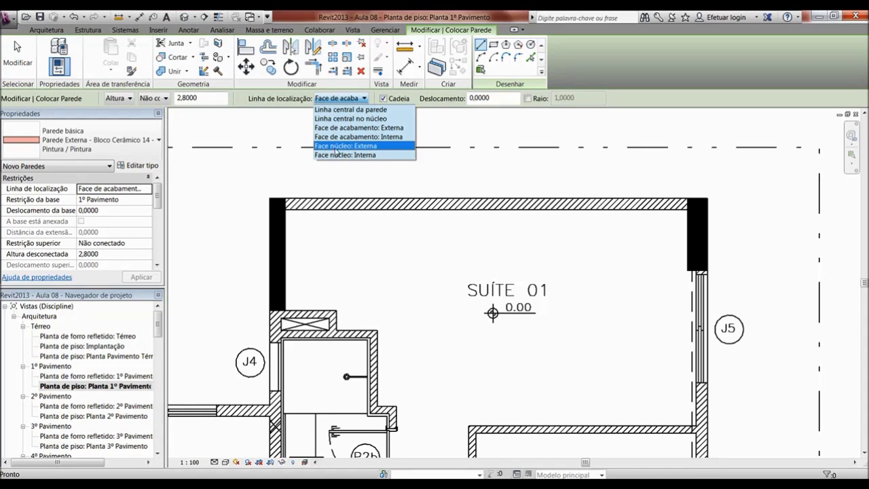
left_click(348, 148)
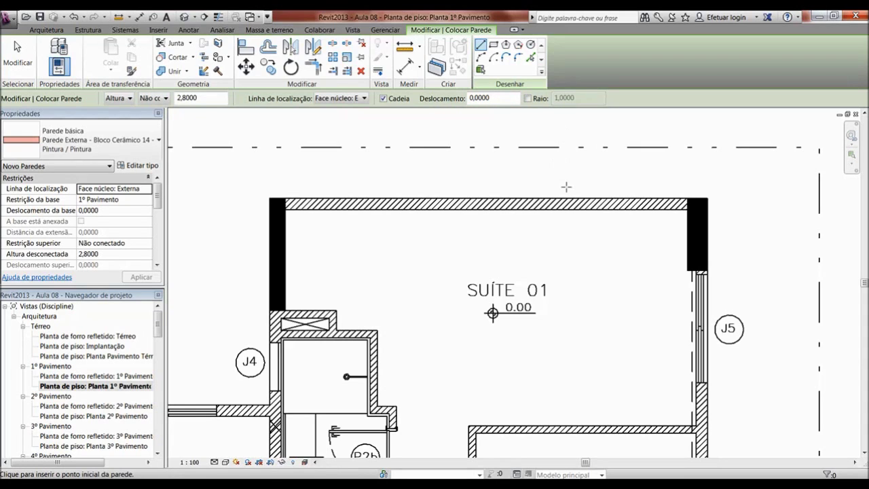
Draw the external wall from Suíte 01's top-left corner to its right corner.
scroll(288, 185, "down", 2)
scroll(289, 185, "down", 1)
scroll(288, 184, "down", 1)
scroll(357, 184, "up", 1)
scroll(272, 186, "up", 2)
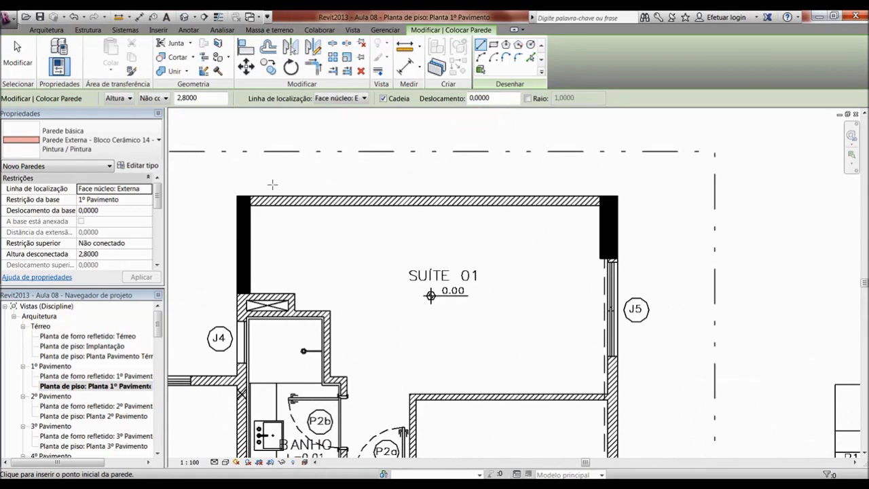
scroll(272, 187, "up", 2)
scroll(233, 192, "up", 2)
scroll(274, 205, "up", 2)
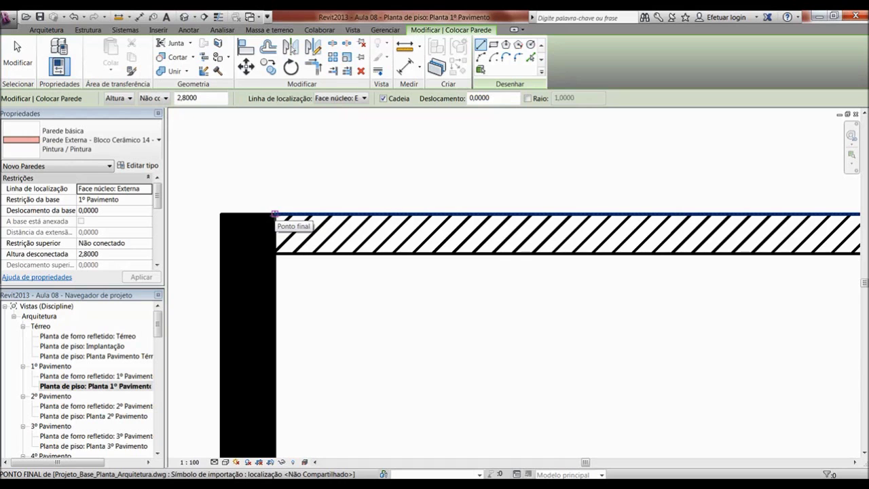
left_click(274, 214)
scroll(289, 216, "down", 2)
scroll(330, 214, "down", 2)
scroll(331, 214, "down", 2)
scroll(339, 214, "down", 1)
scroll(534, 216, "up", 1)
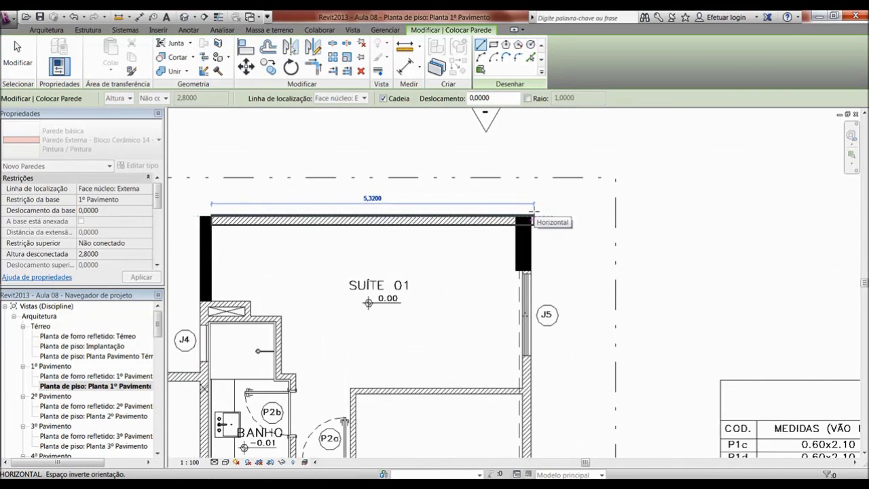
scroll(534, 216, "up", 5)
scroll(526, 228, "up", 3)
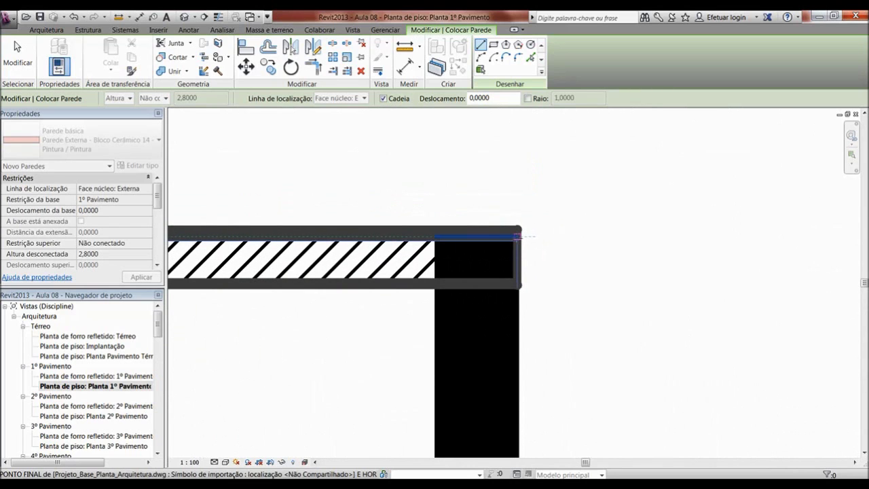
left_click(517, 237)
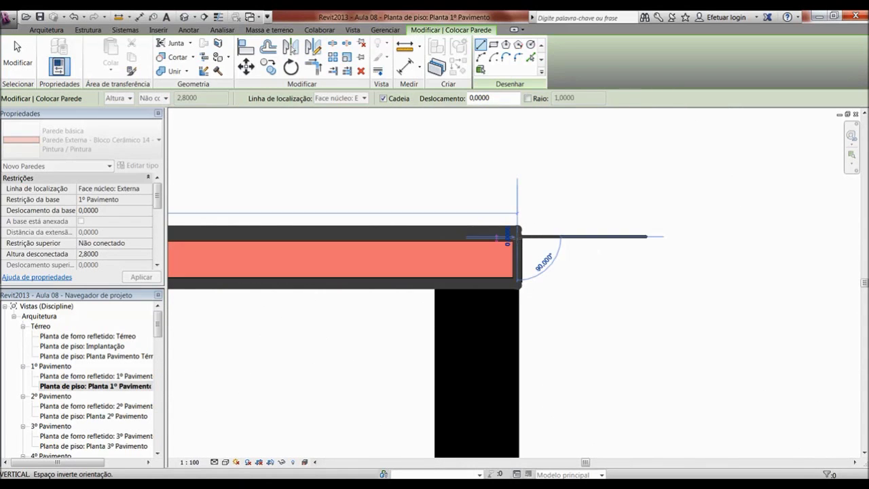
Continue the wall down Suíte 03's east side to the corner above the bathroom, cancelling the angled continuation.
scroll(508, 238, "down", 1)
scroll(512, 237, "down", 1)
scroll(516, 237, "down", 1)
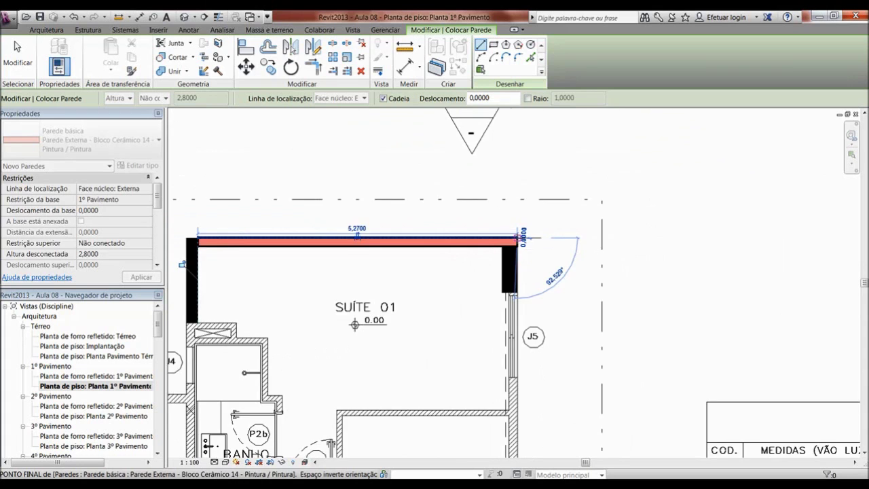
scroll(519, 238, "down", 1)
scroll(518, 237, "down", 2)
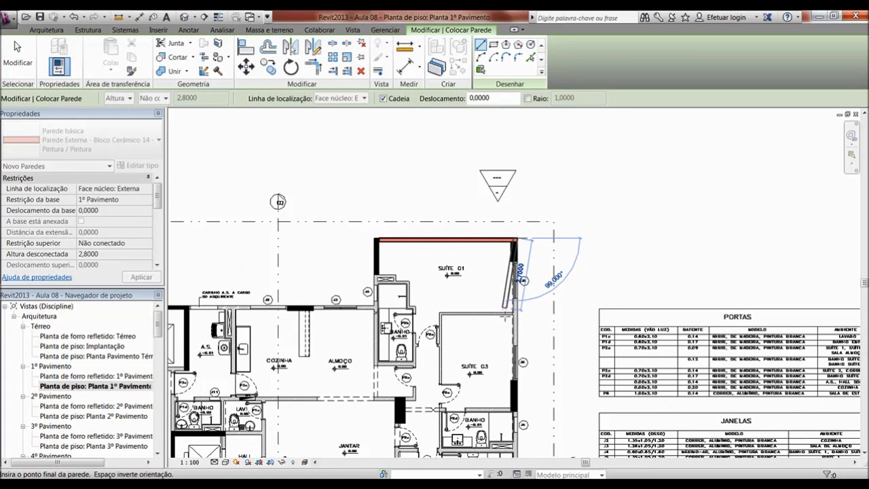
scroll(509, 387, "up", 1)
scroll(511, 400, "up", 2)
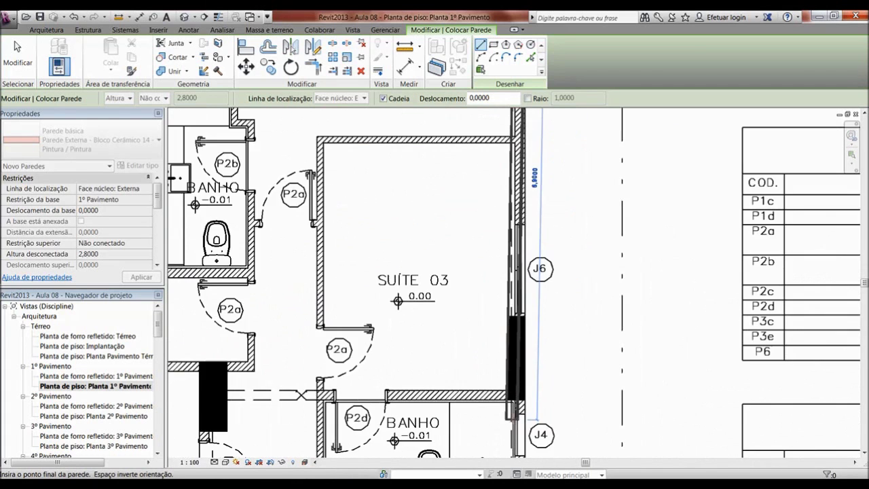
scroll(513, 418, "up", 1)
scroll(520, 400, "up", 1)
scroll(521, 400, "up", 2)
scroll(523, 334, "down", 2)
scroll(523, 334, "down", 1)
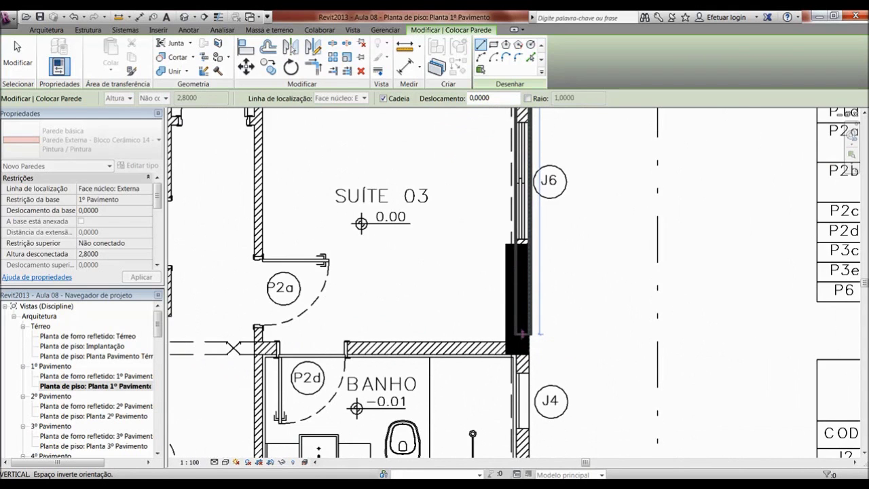
scroll(522, 333, "down", 1)
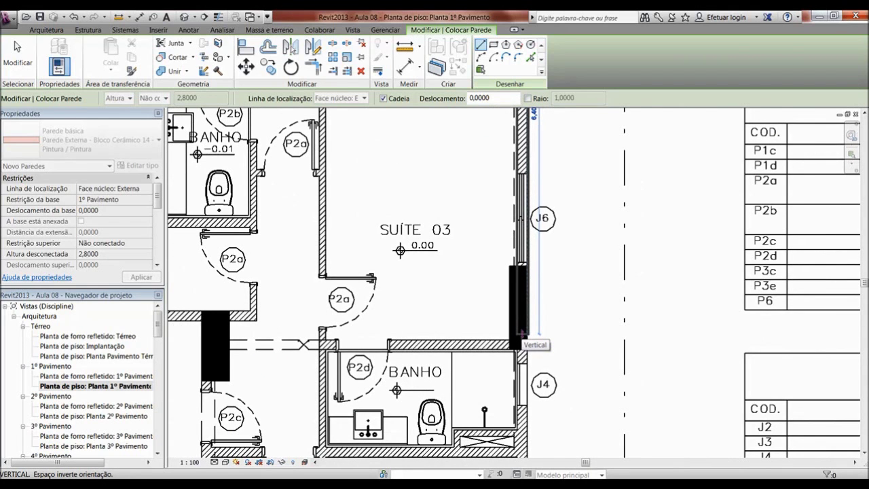
scroll(523, 334, "up", 2)
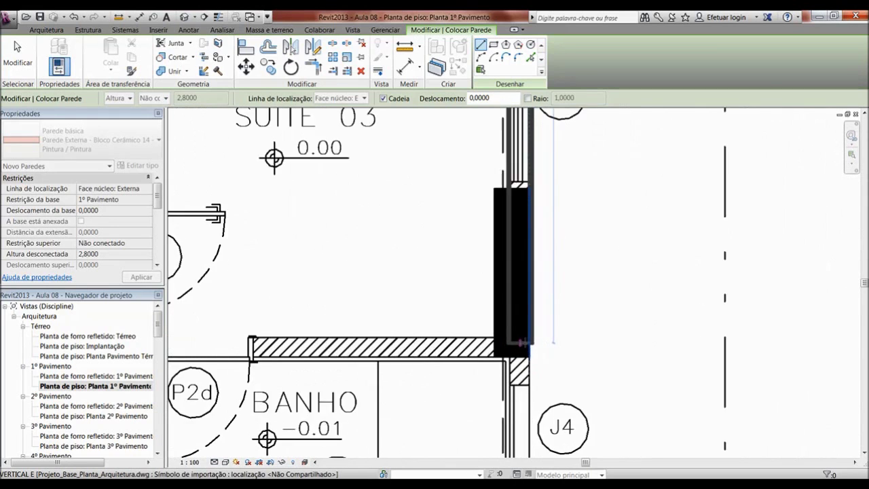
scroll(535, 360, "up", 5)
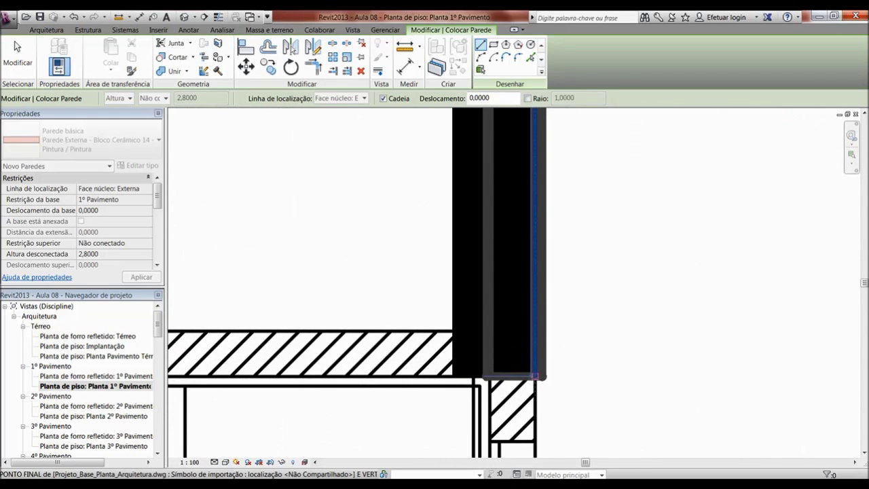
left_click(537, 376)
scroll(563, 373, "down", 2)
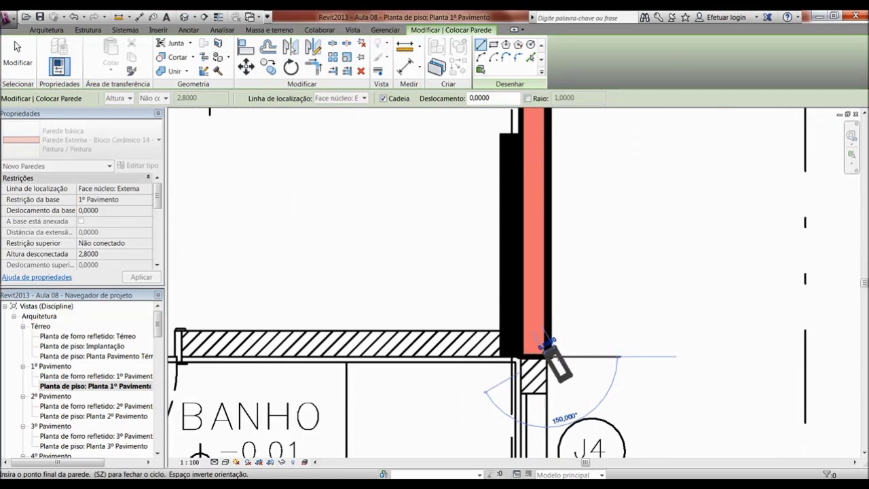
scroll(556, 361, "down", 2)
scroll(555, 353, "down", 2)
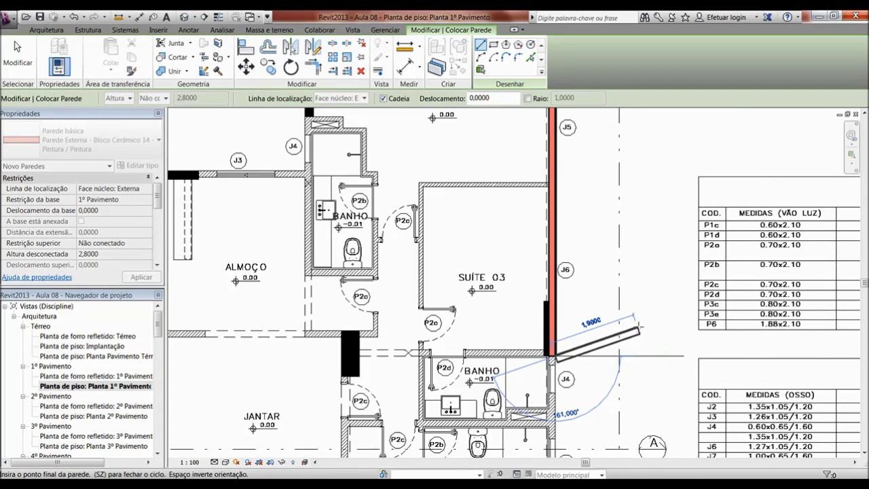
key("Escape")
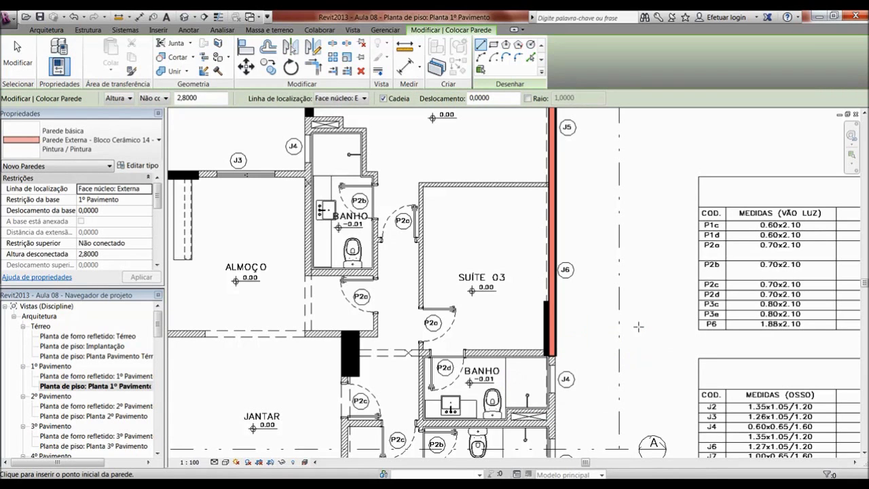
Exit the Wall tool, discarding the unfinished angled segment.
scroll(639, 326, "down", 2)
scroll(631, 325, "down", 3)
scroll(618, 319, "down", 2)
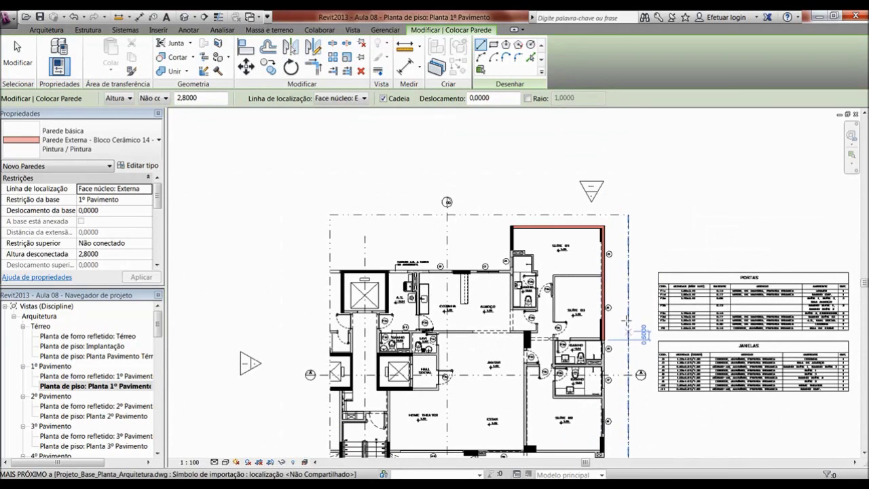
scroll(617, 331, "up", 2)
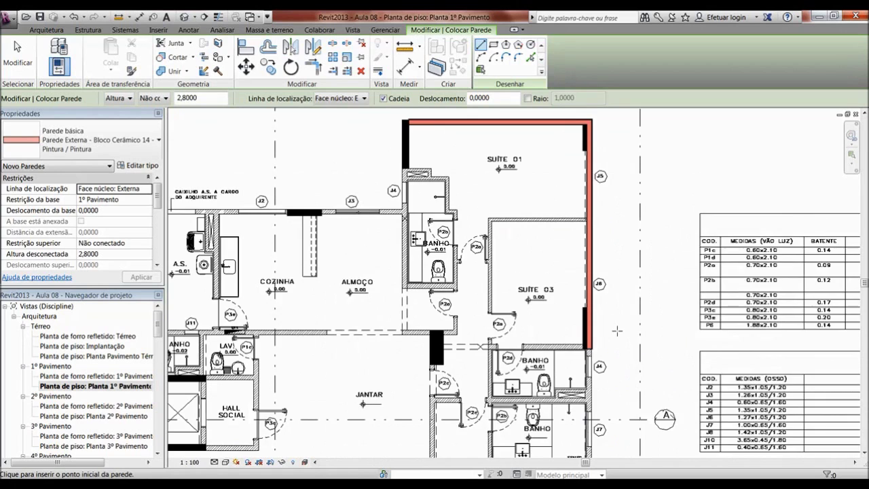
scroll(598, 339, "up", 3)
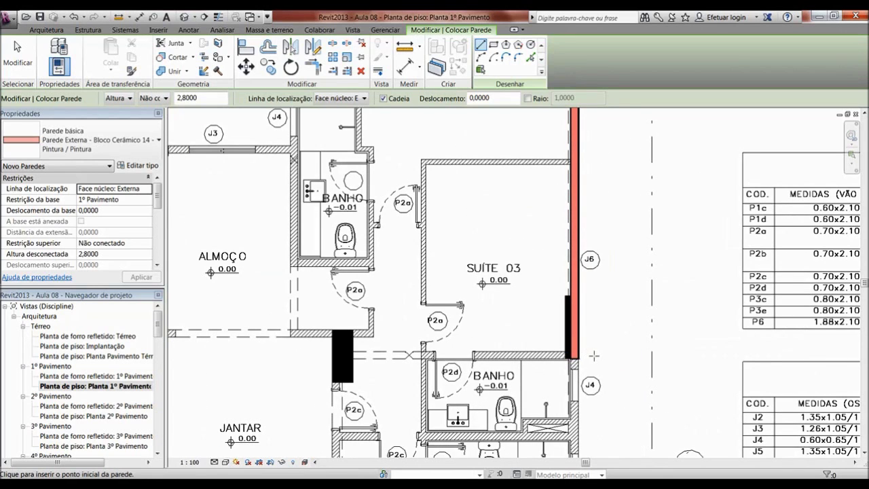
key("Escape")
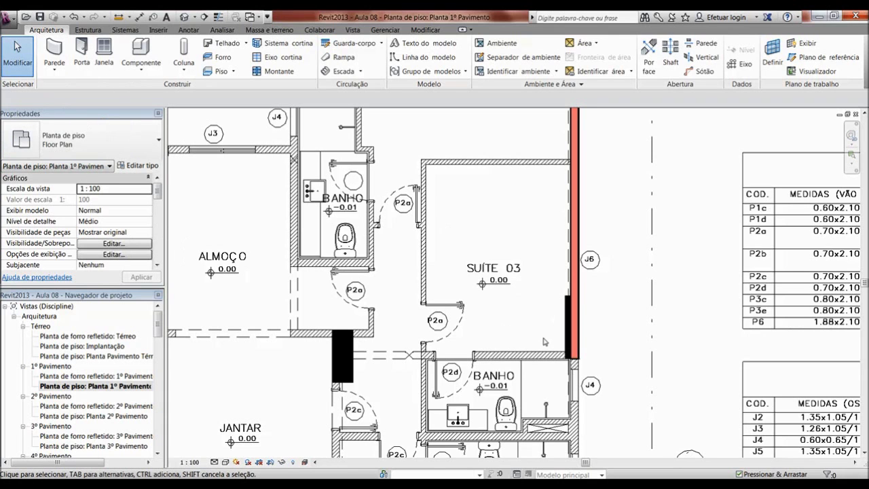
Zoom in on the new wall's top-left corner and bring up the detail level choices.
scroll(546, 341, "down", 3)
scroll(545, 342, "up", 2)
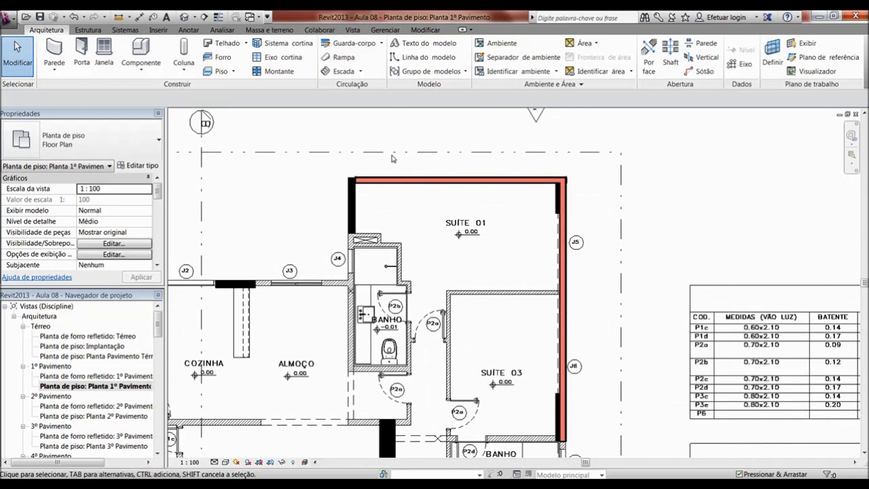
scroll(354, 176, "up", 1)
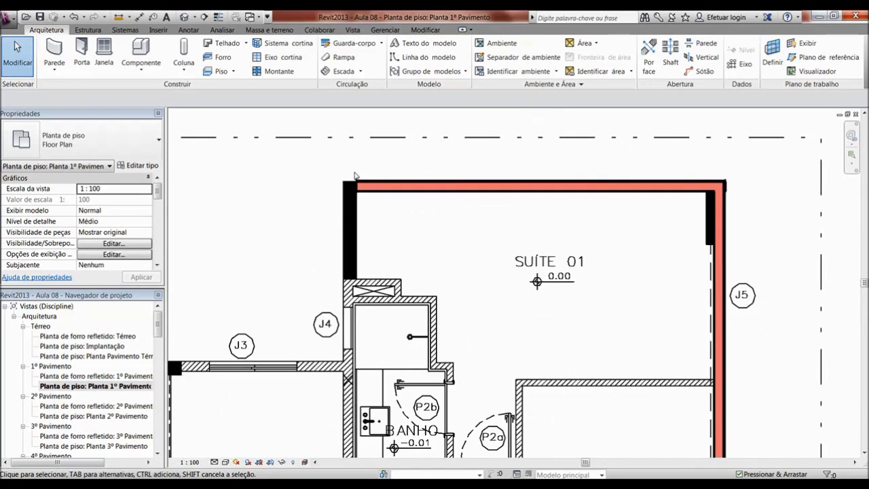
scroll(355, 179, "up", 2)
scroll(398, 235, "up", 1)
scroll(390, 225, "up", 1)
scroll(380, 217, "up", 1)
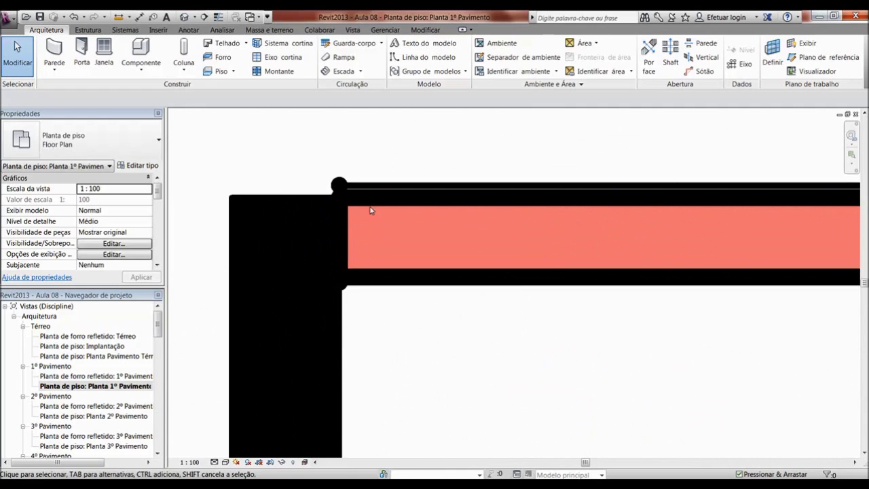
scroll(369, 208, "up", 1)
scroll(355, 199, "up", 1)
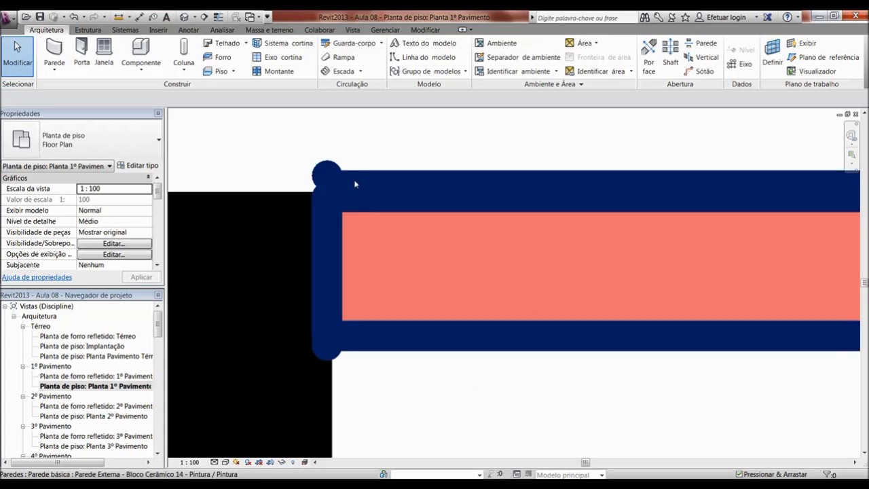
scroll(374, 218, "down", 3)
scroll(370, 218, "down", 2)
scroll(373, 218, "up", 1)
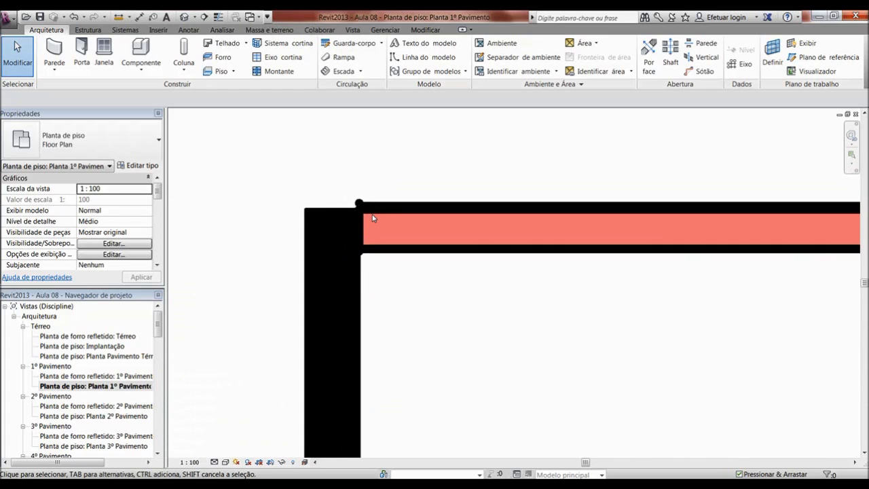
scroll(373, 218, "up", 1)
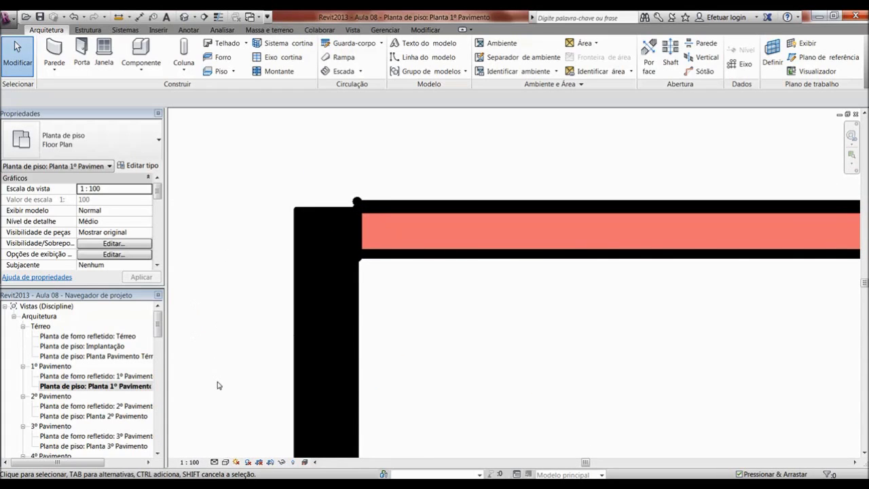
left_click(217, 462)
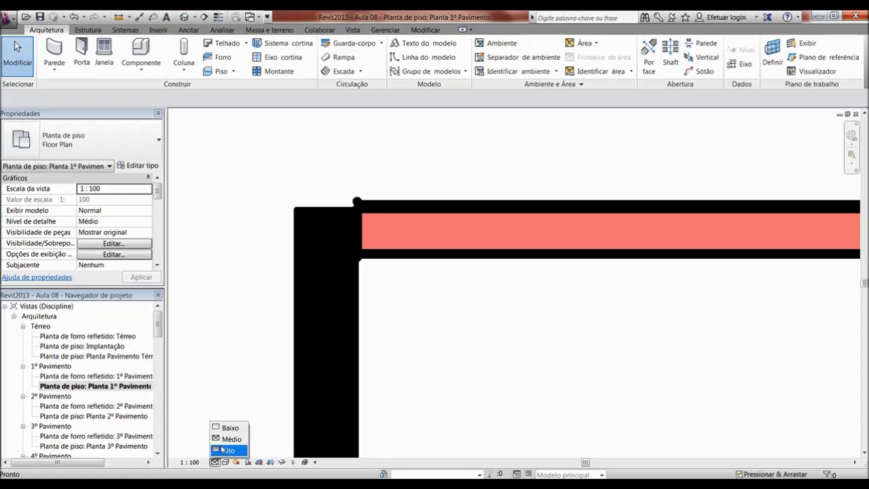
Set the plan's detail level to Alto and its view scale to 1 : 20.
left_click(226, 451)
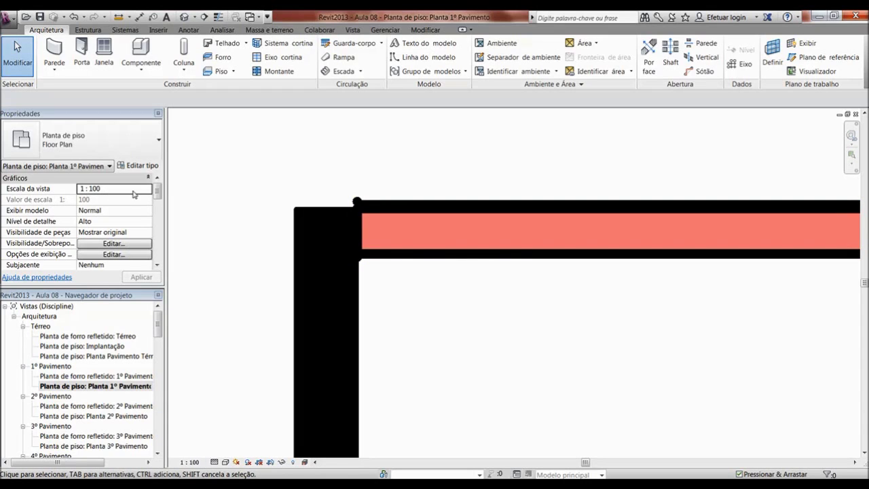
left_click(133, 193)
left_click(148, 189)
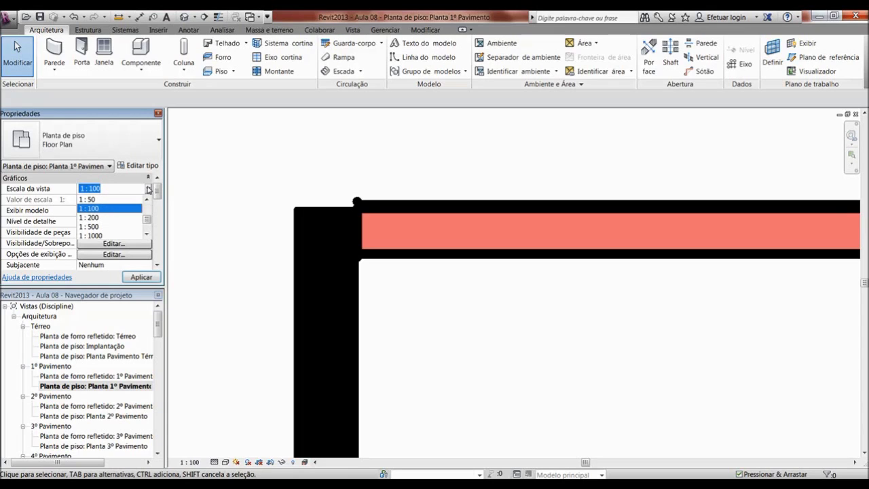
left_click(146, 200)
left_click(146, 200)
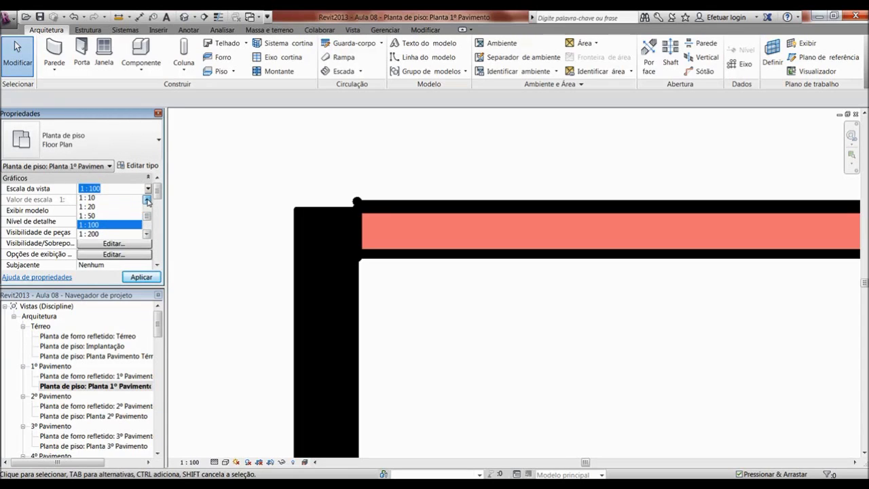
left_click(87, 208)
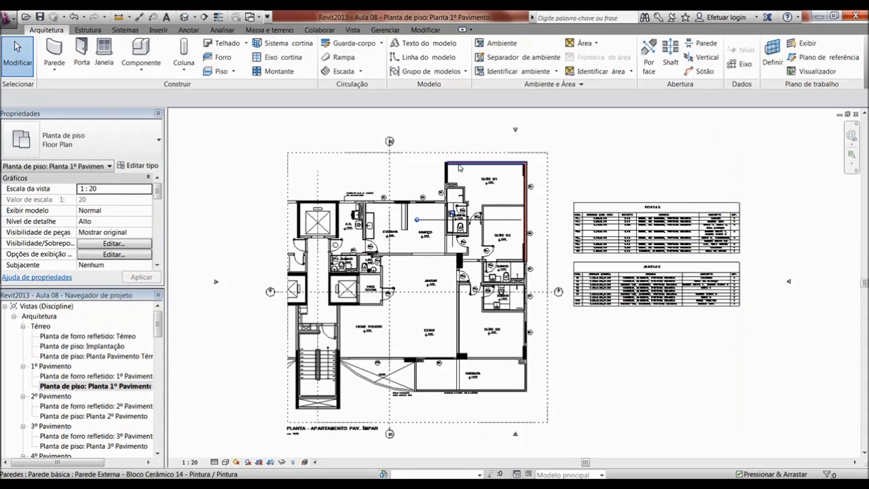
scroll(458, 180, "up", 3)
scroll(457, 167, "up", 3)
scroll(392, 161, "up", 2)
scroll(374, 175, "up", 2)
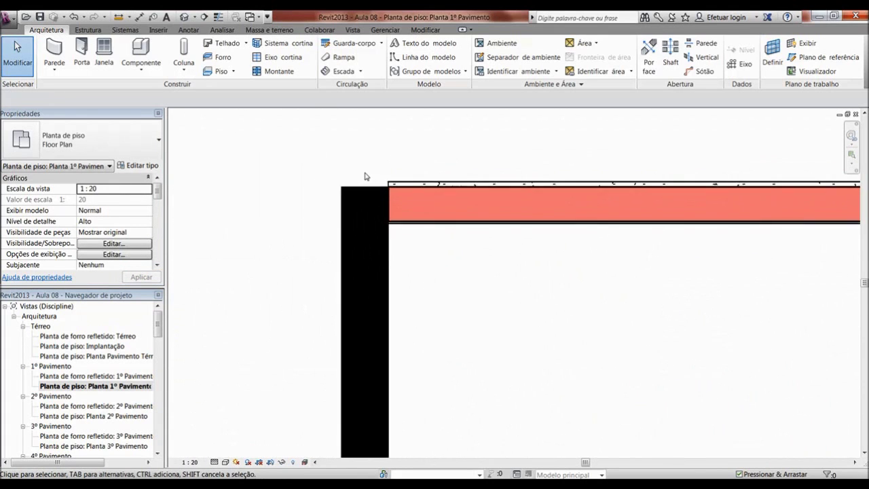
scroll(304, 195, "up", 3)
scroll(304, 195, "up", 1)
scroll(591, 228, "up", 2)
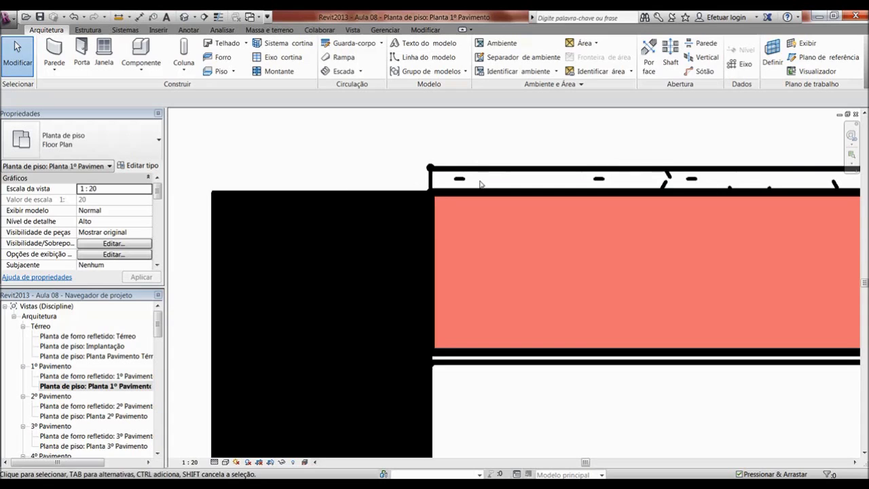
scroll(342, 191, "down", 2)
scroll(324, 160, "up", 1)
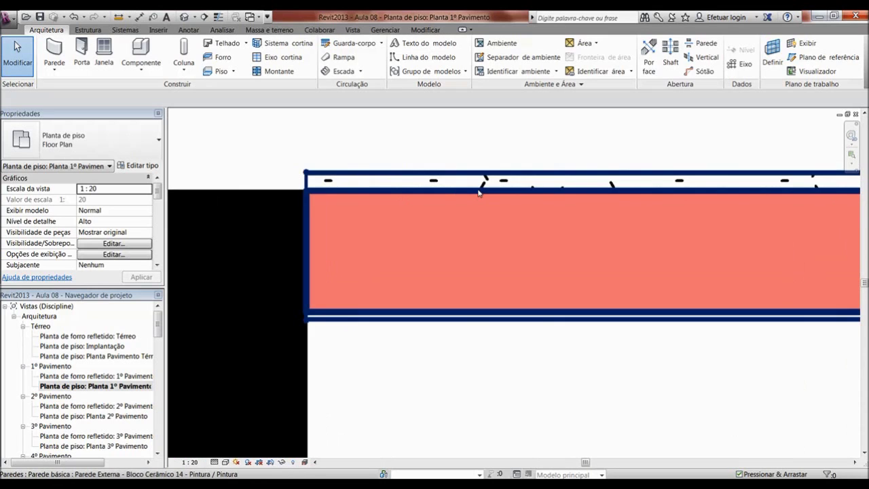
scroll(307, 178, "up", 1)
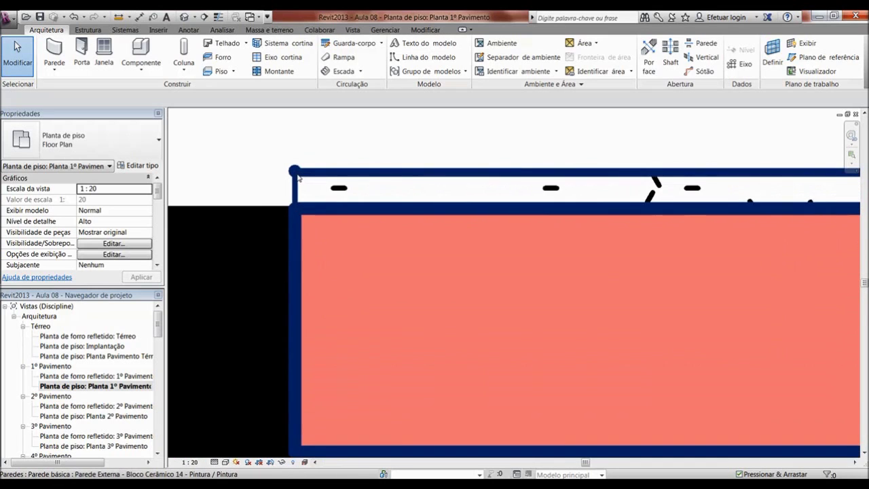
scroll(306, 178, "up", 1)
scroll(299, 230, "up", 1)
scroll(303, 243, "down", 1)
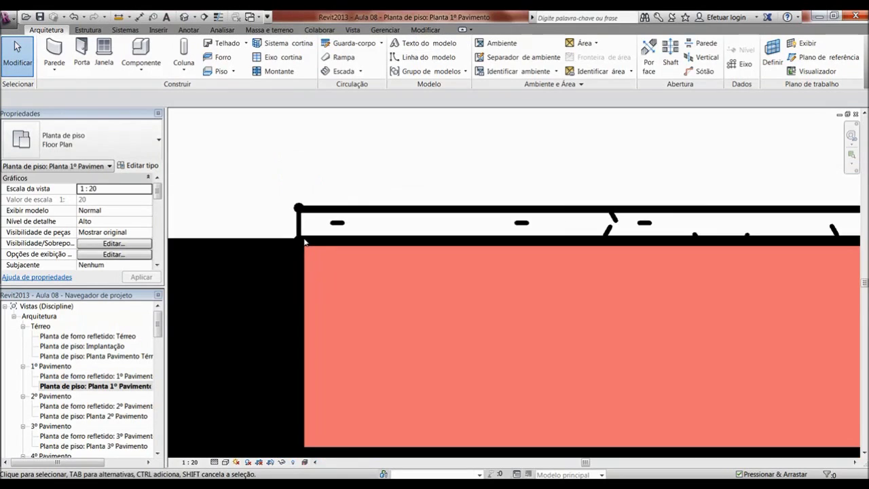
scroll(304, 242, "down", 1)
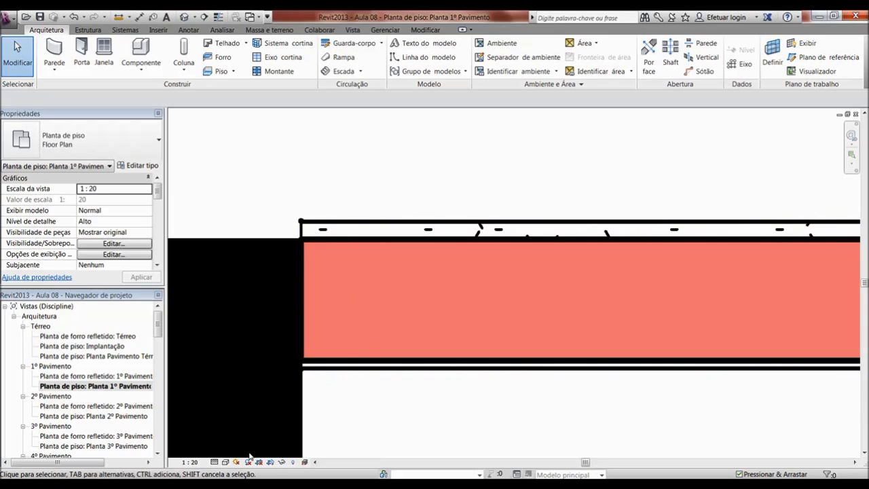
left_click(214, 461)
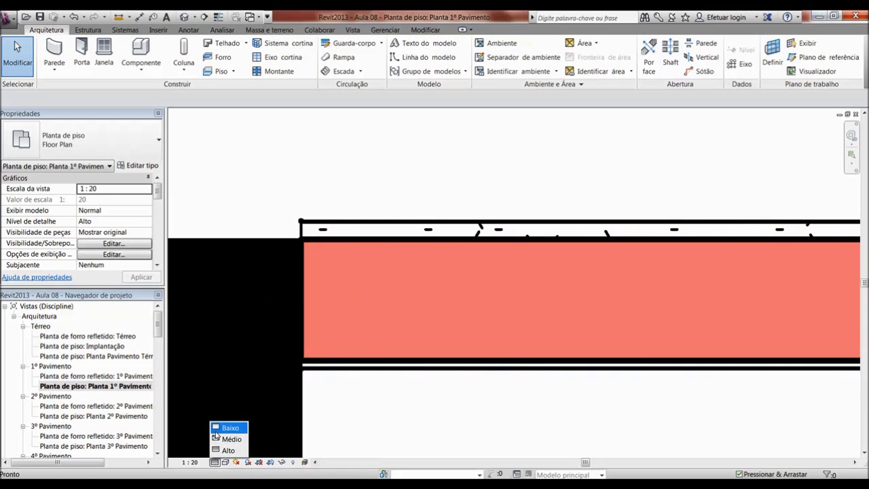
left_click(224, 428)
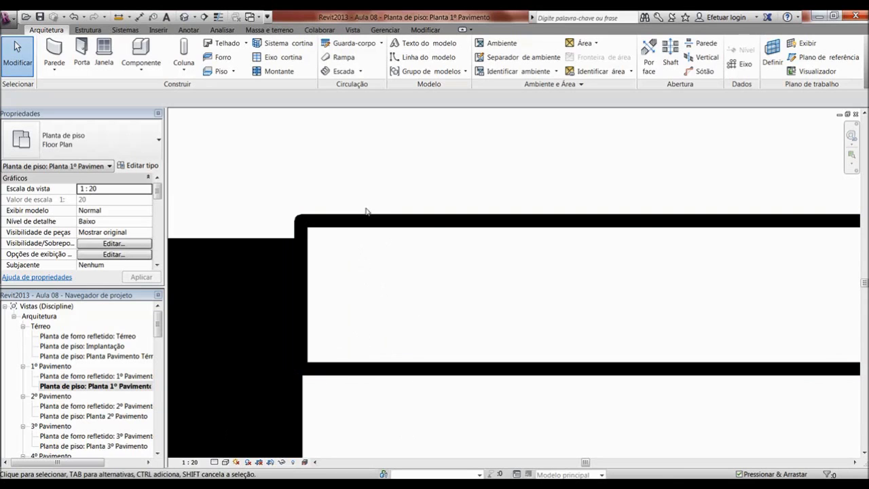
left_click(215, 463)
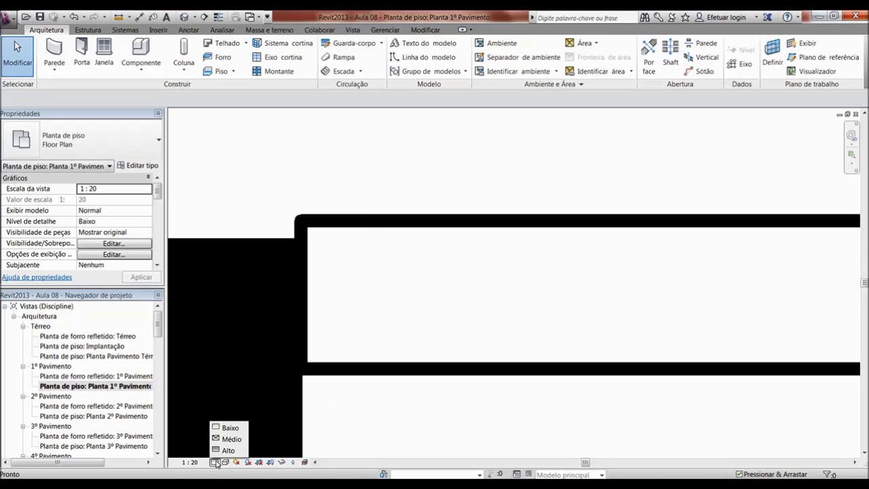
left_click(226, 450)
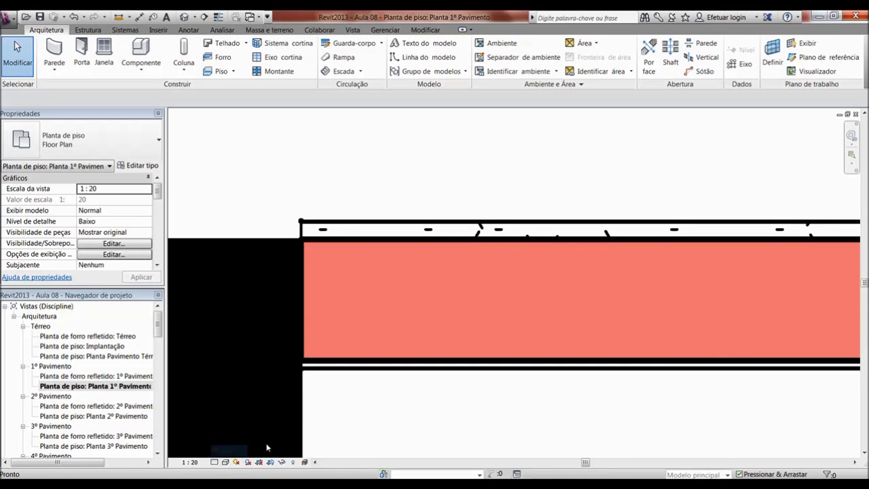
scroll(347, 265, "down", 2)
scroll(346, 266, "down", 3)
scroll(346, 266, "down", 3)
scroll(346, 265, "down", 2)
scroll(704, 271, "up", 2)
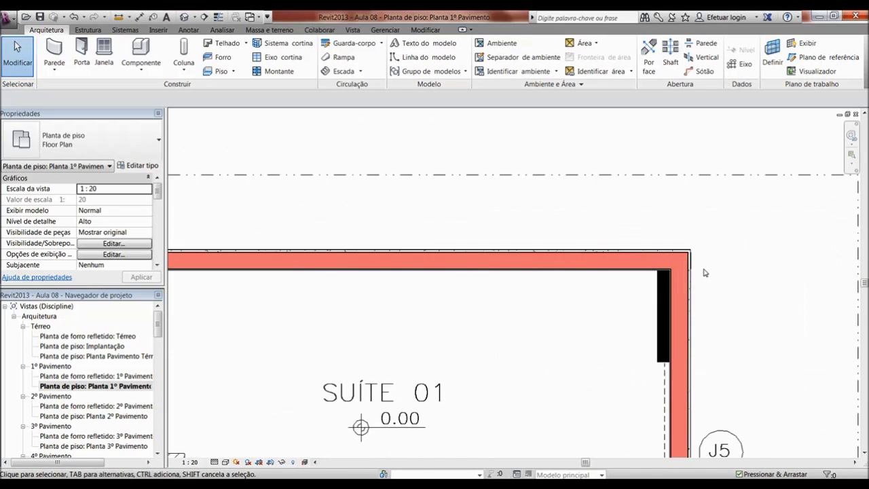
scroll(704, 271, "up", 2)
scroll(679, 192, "up", 2)
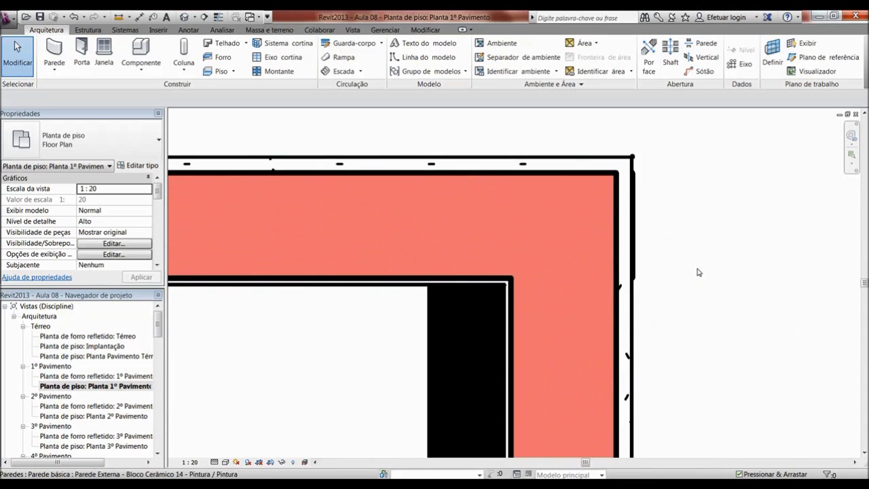
scroll(658, 260, "down", 3)
scroll(605, 226, "down", 2)
scroll(604, 226, "down", 1)
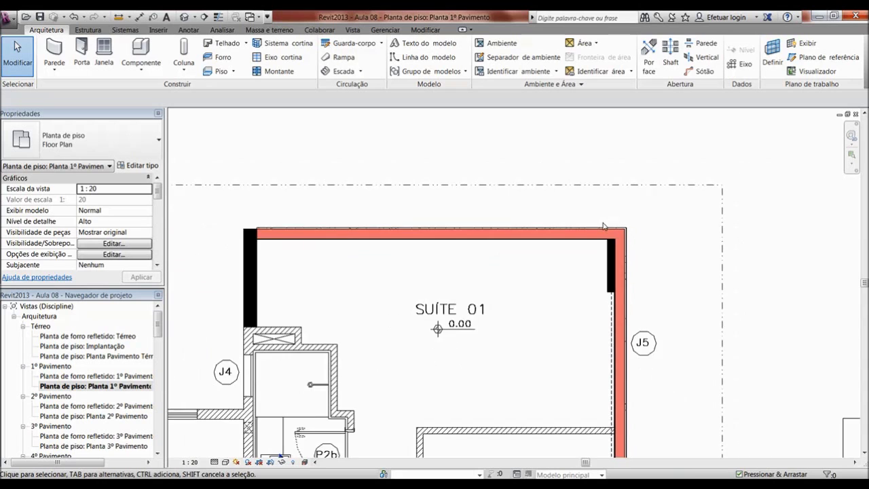
scroll(603, 228, "down", 2)
scroll(600, 229, "up", 1)
scroll(590, 239, "up", 3)
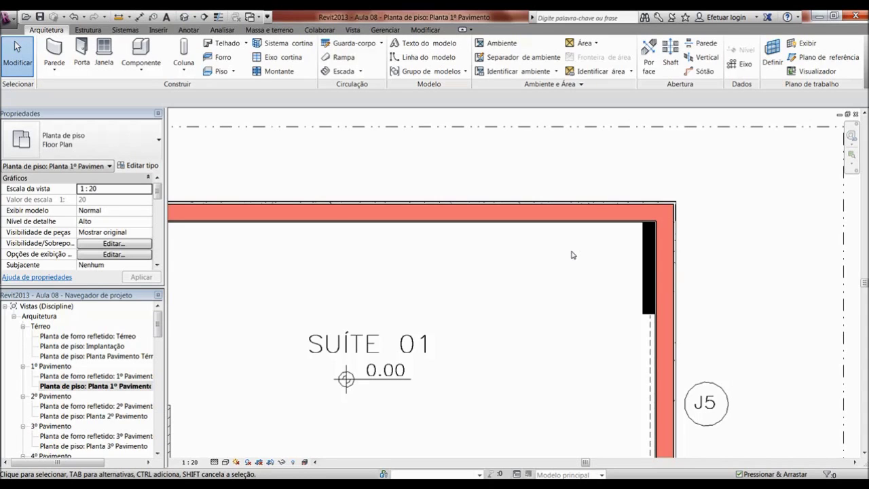
scroll(548, 222, "down", 2)
scroll(548, 222, "down", 1)
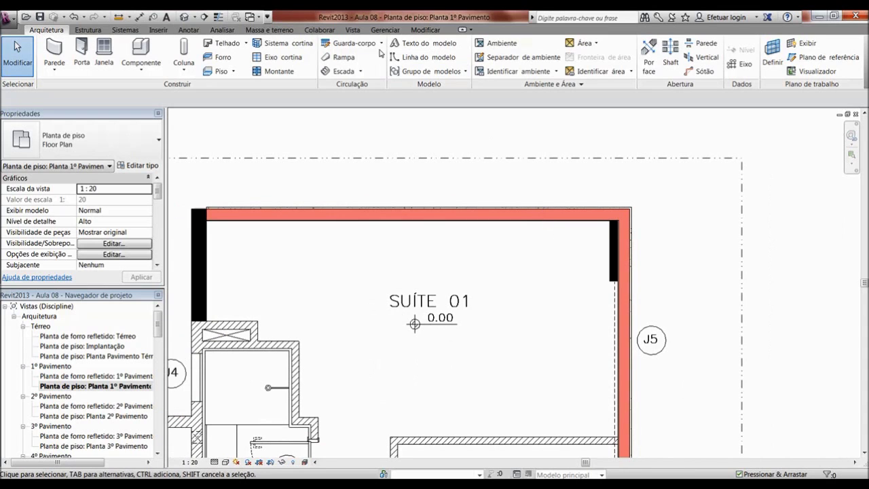
Open Vista 3D padrão and orbit around the building to inspect the new walls.
left_click(353, 30)
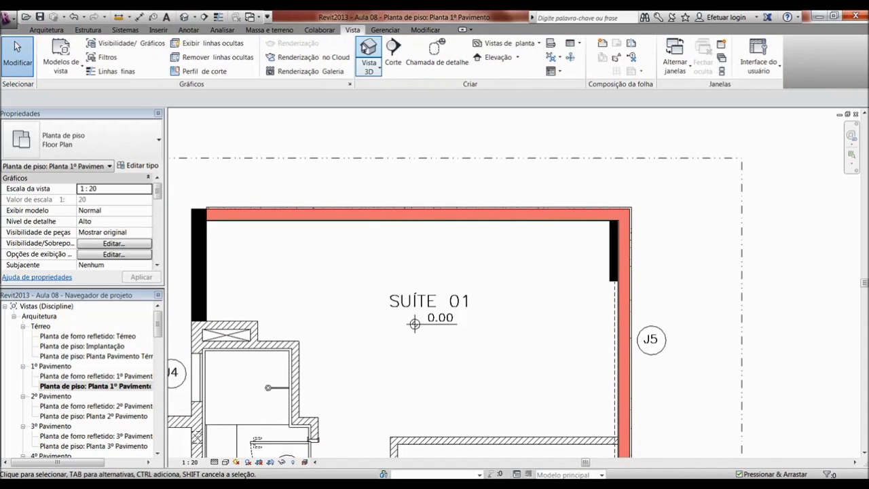
left_click(373, 68)
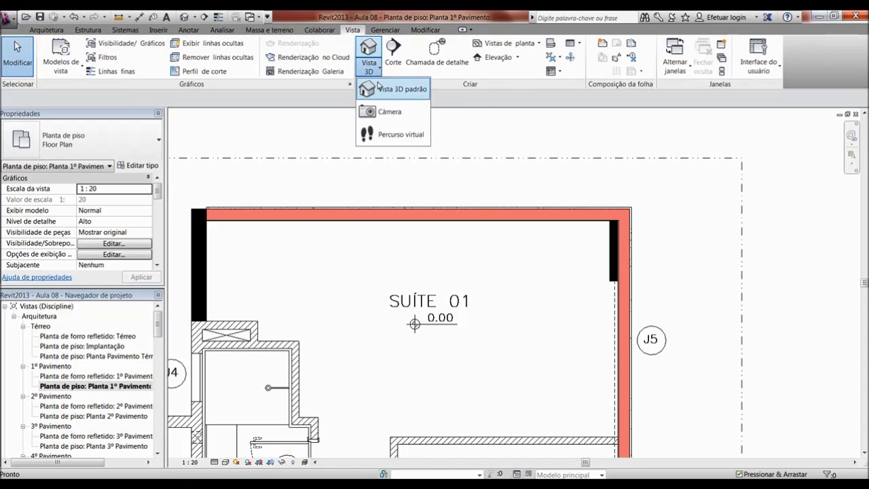
left_click(380, 88)
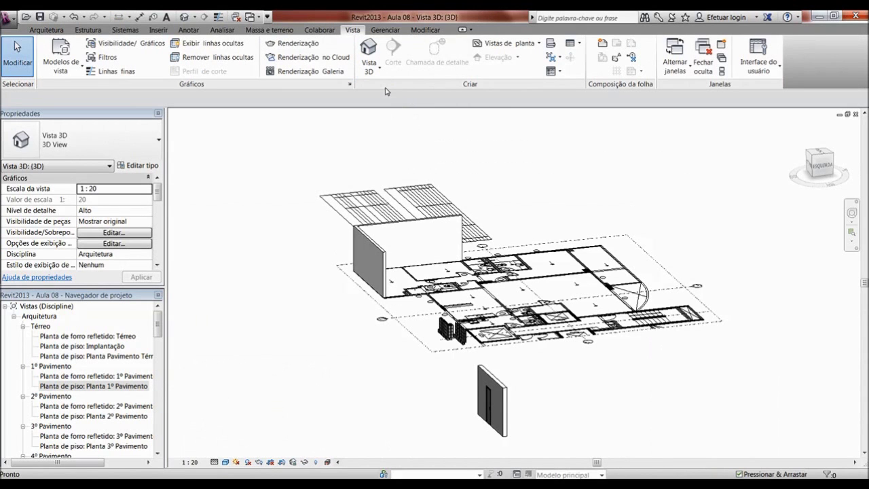
scroll(352, 275, "up", 1)
scroll(351, 276, "up", 2)
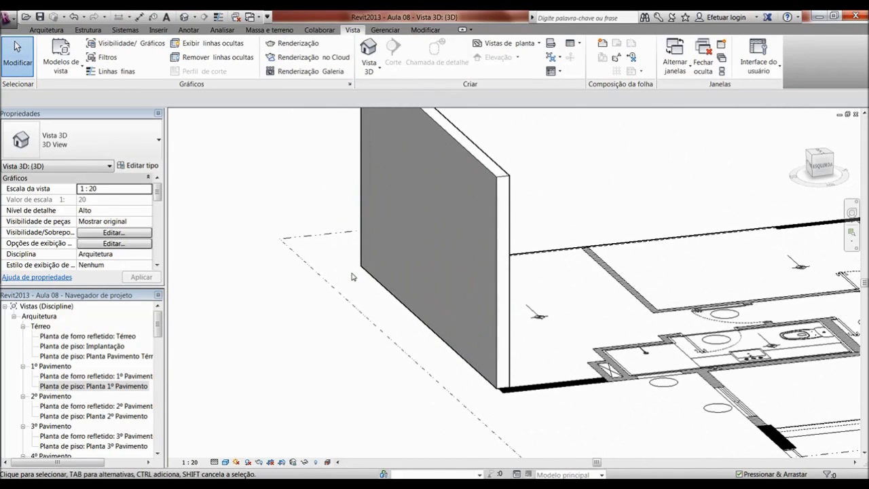
scroll(352, 276, "down", 2)
scroll(353, 275, "down", 2)
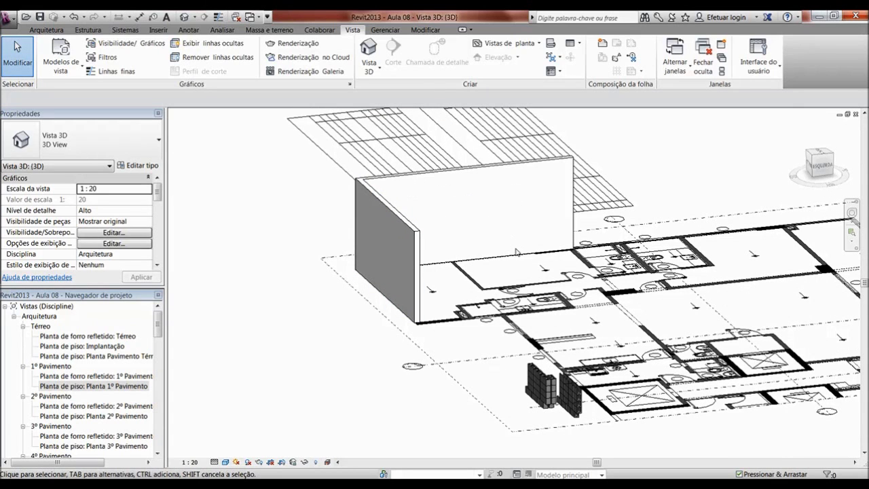
scroll(519, 248, "down", 1)
mouse_move(524, 242)
middle_mouse_down("shift")
mouse_move(398, 260)
mouse_move(427, 261)
middle_mouse_up("shift")
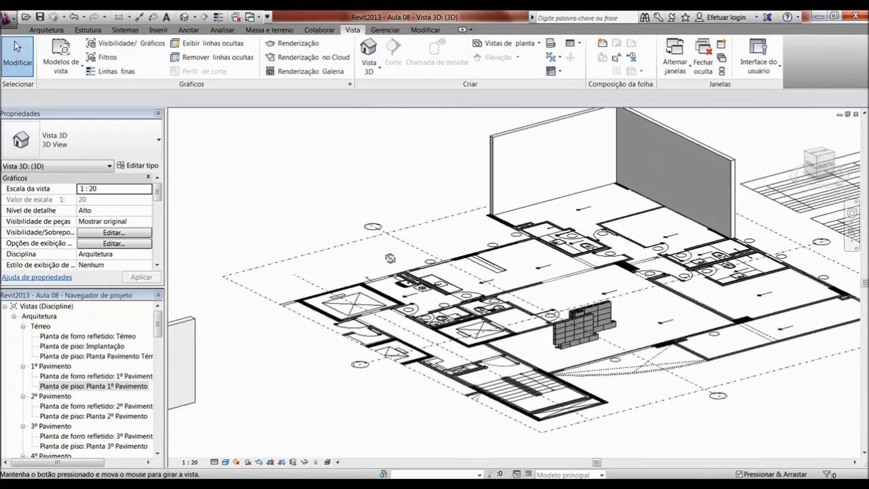
scroll(425, 256, "down", 2)
Window-select the loose wall panel and its door, then clear the selection.
left_click_drag(188, 319, 305, 443)
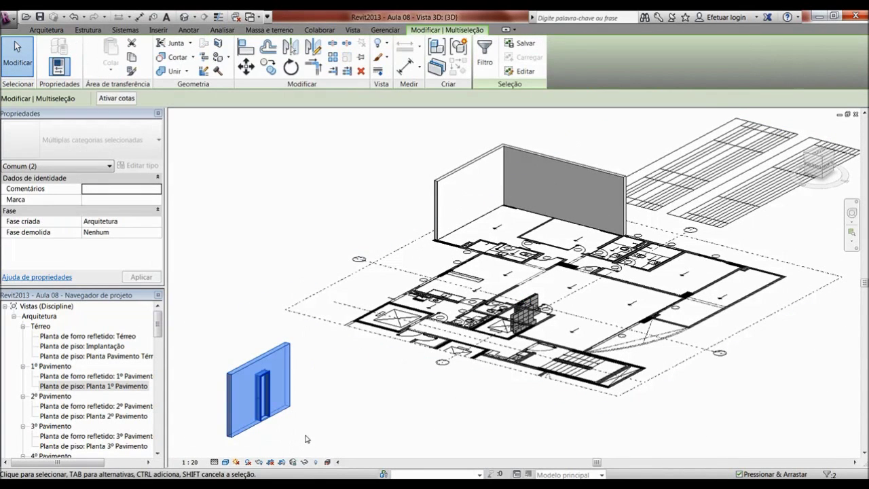
key("Escape")
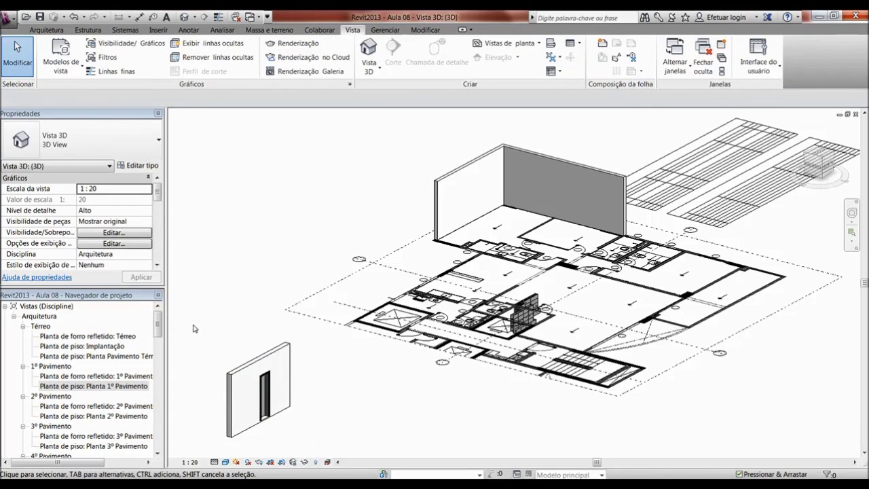
left_click_drag(193, 329, 325, 456)
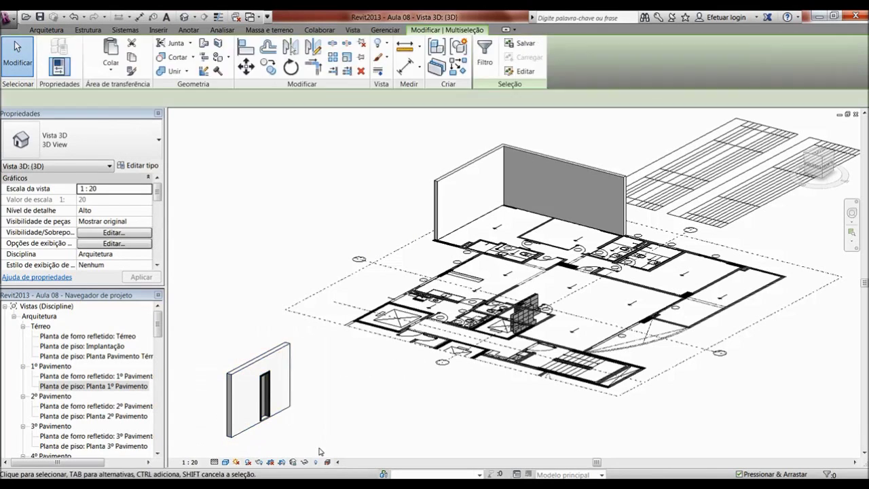
key("Escape")
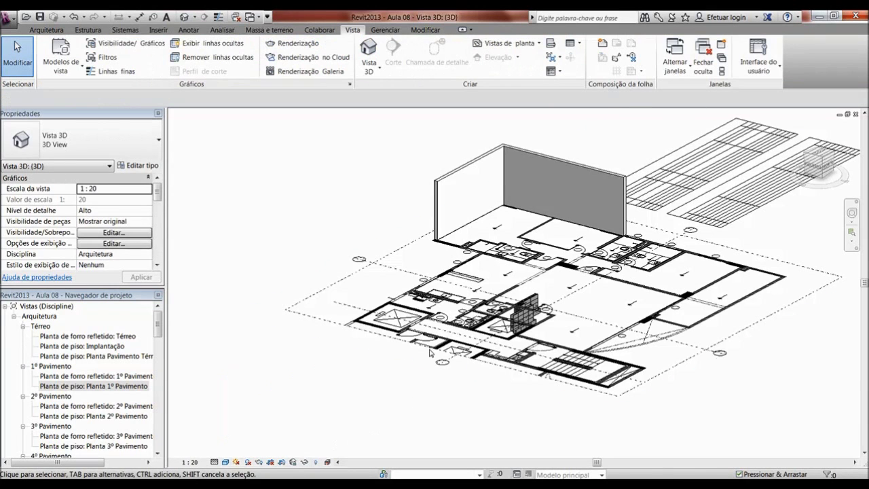
Window-select the stacked ceramic block units and delete them.
left_click(554, 352)
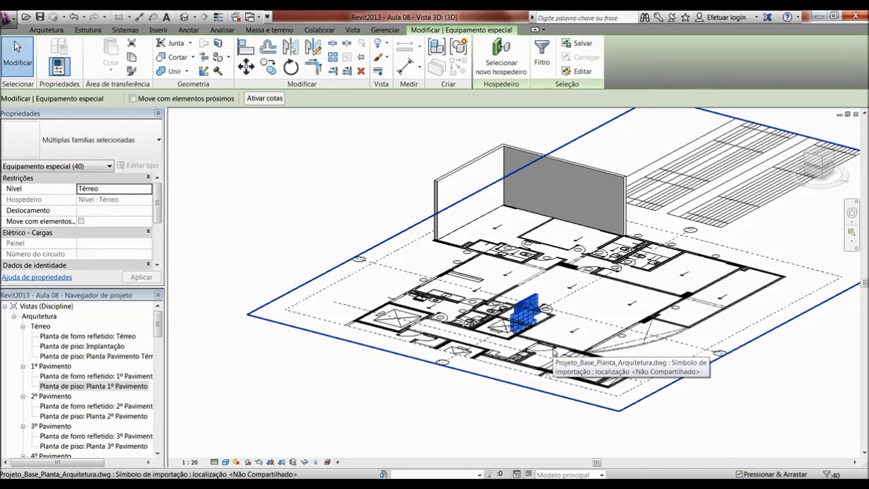
key("Escape")
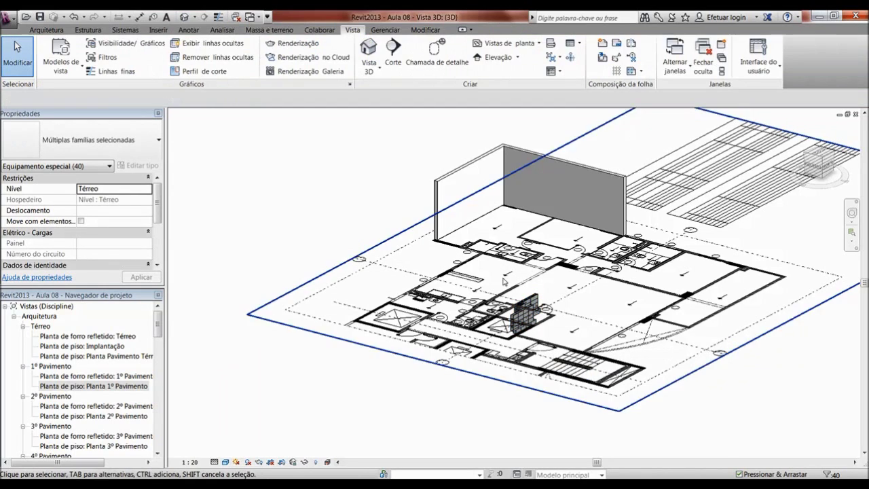
scroll(503, 281, "up", 2)
scroll(499, 292, "up", 2)
scroll(492, 319, "up", 2)
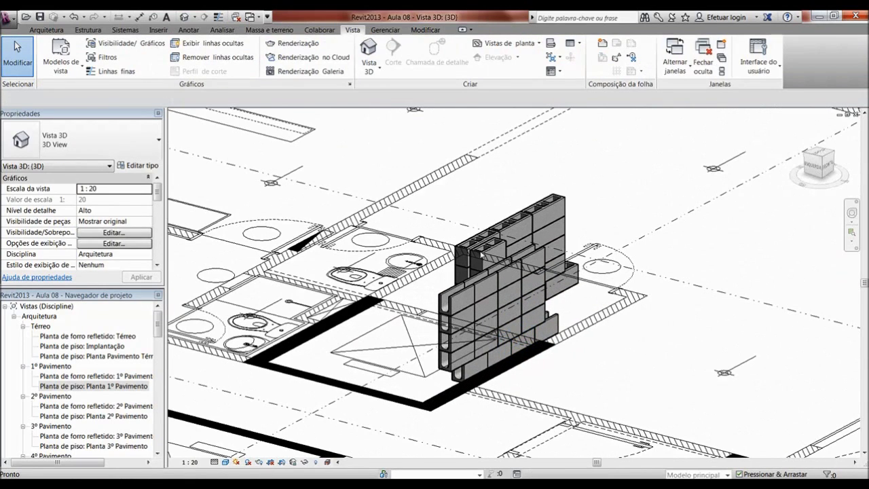
left_click_drag(434, 196, 602, 388)
key("Delete")
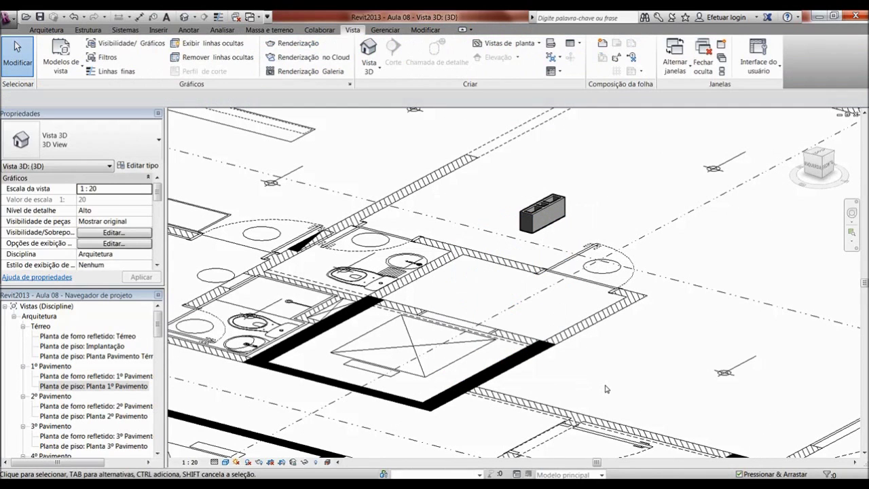
Delete the remaining Bloco B54 block and zoom to review the walls.
left_click(539, 207)
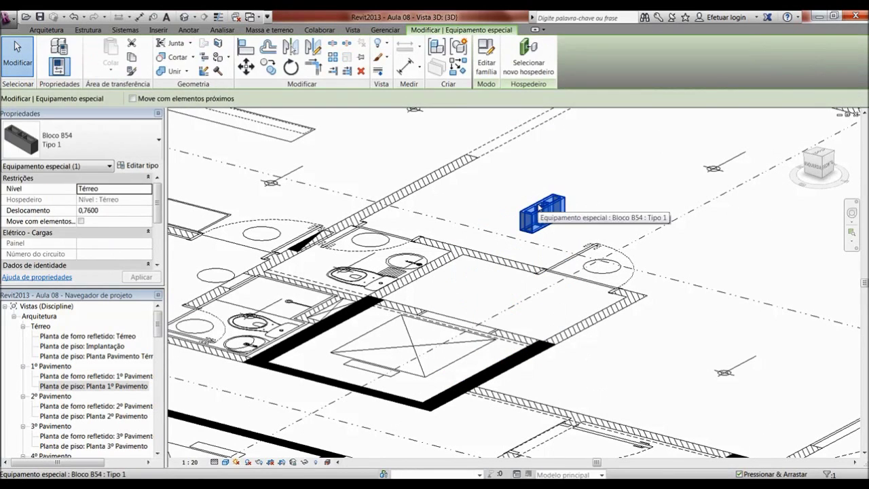
key("Delete")
scroll(541, 209, "down", 3)
scroll(523, 407, "down", 4)
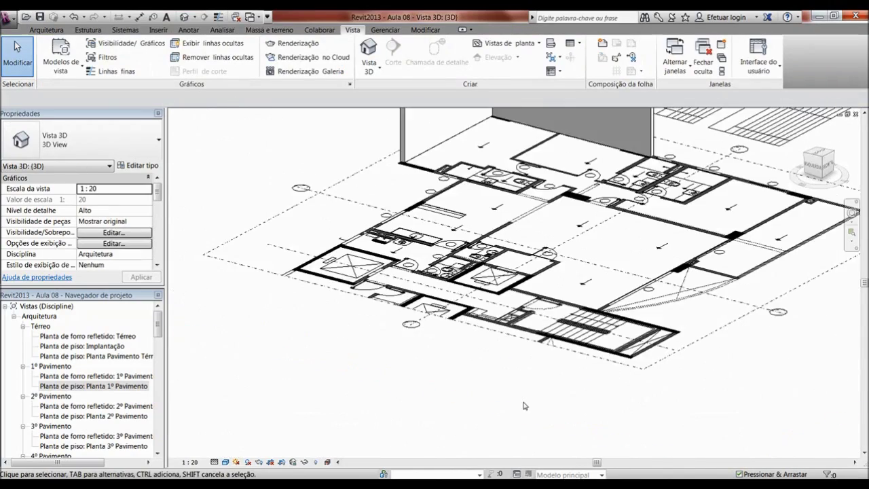
scroll(523, 406, "down", 2)
scroll(599, 302, "up", 2)
scroll(574, 222, "up", 2)
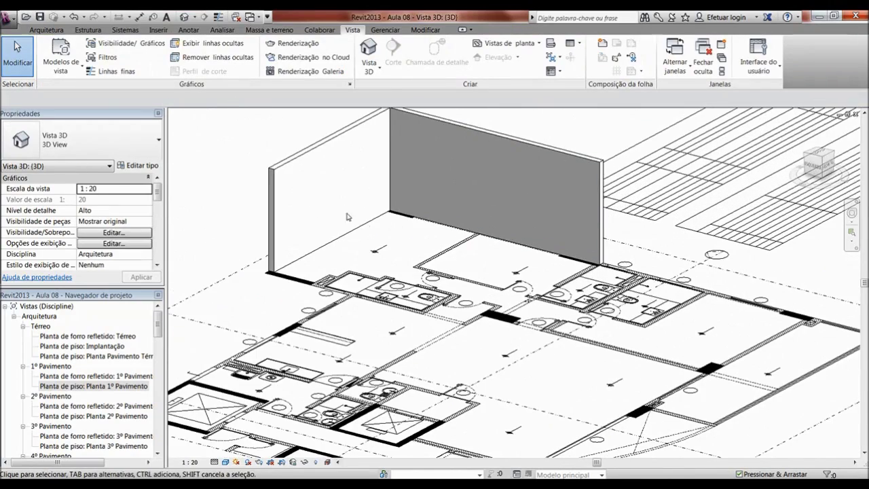
scroll(399, 163, "up", 1)
scroll(391, 284, "down", 2)
scroll(405, 287, "down", 1)
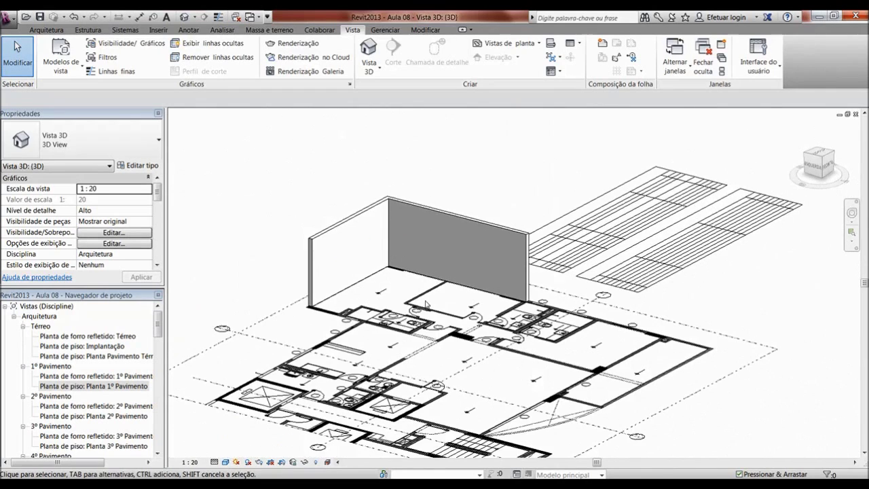
scroll(450, 268, "down", 1)
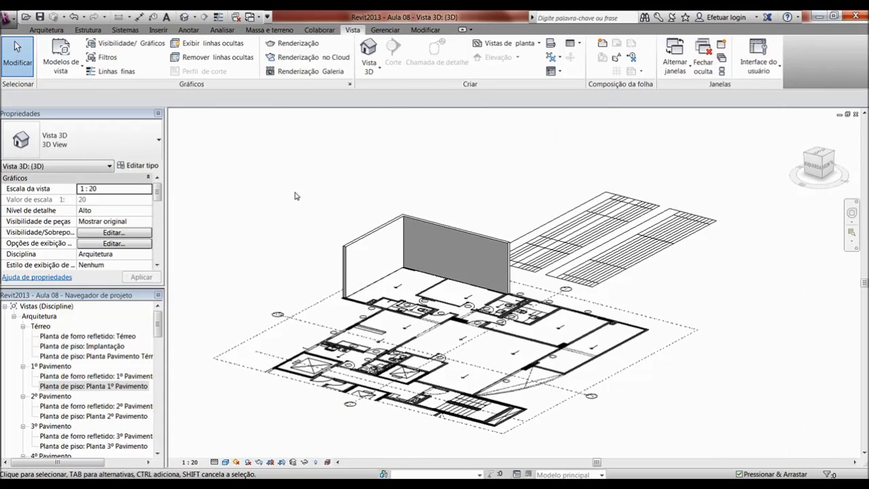
scroll(379, 284, "down", 1)
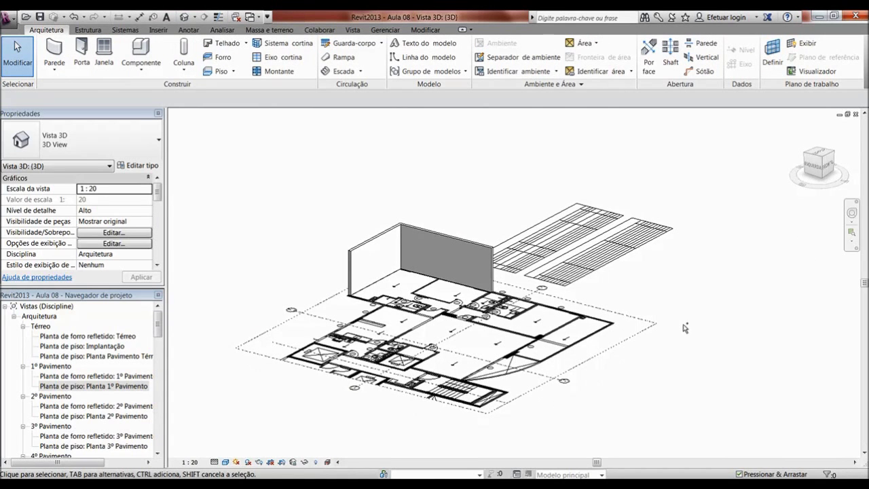
Return to the 1º Pavimento plan and start the Parede tool, triggering the save reminder.
key("ctrl+Tab")
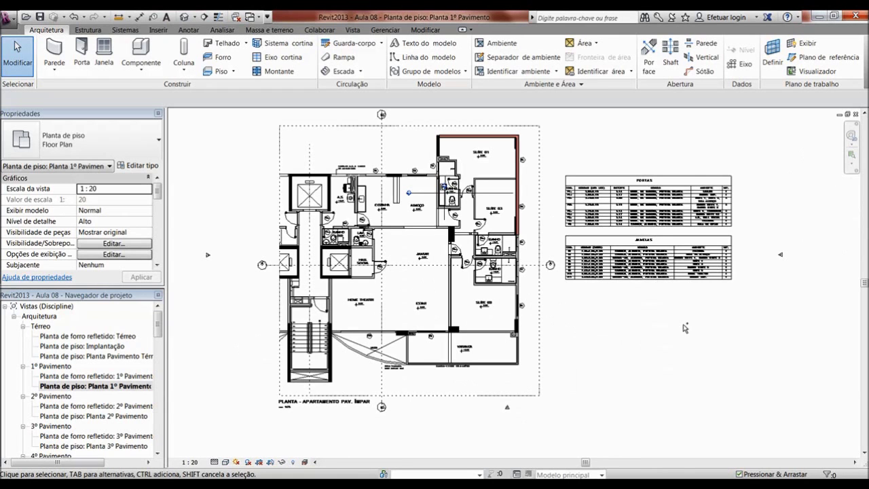
key("ctrl+Tab")
key("ctrl+Tab")
key("ctrl+Tab")
key("ctrl+Tab")
scroll(650, 330, "down", 2)
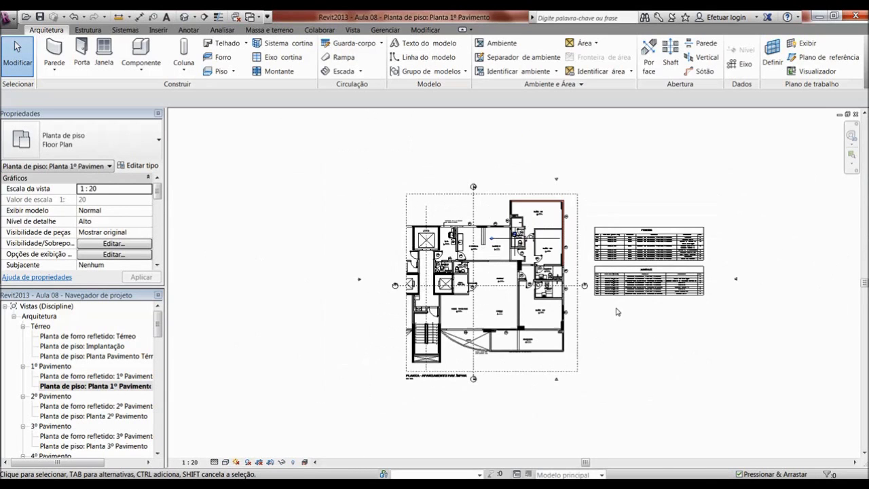
scroll(613, 304, "up", 1)
scroll(577, 271, "up", 2)
scroll(516, 231, "up", 2)
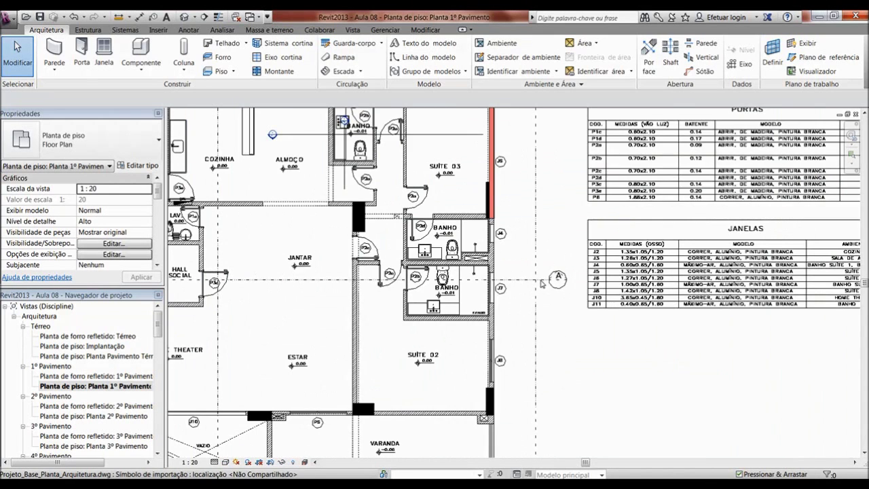
scroll(464, 190, "up", 2)
scroll(427, 178, "up", 2)
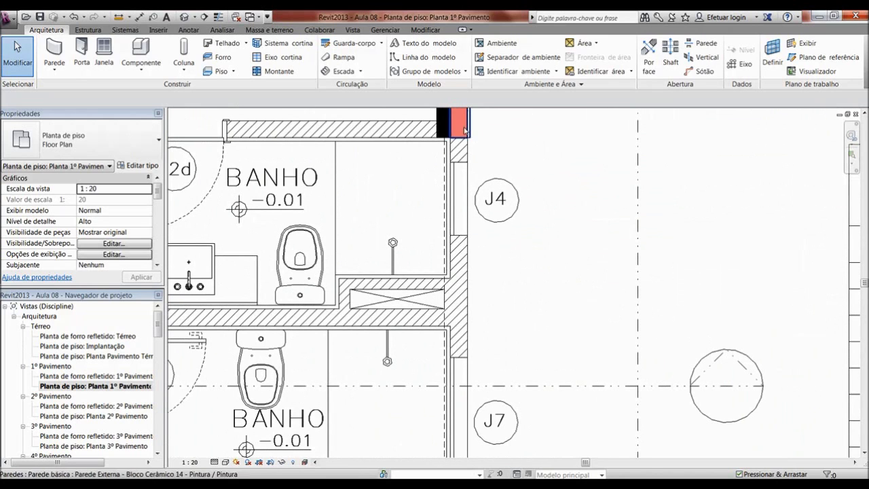
scroll(455, 205, "down", 1)
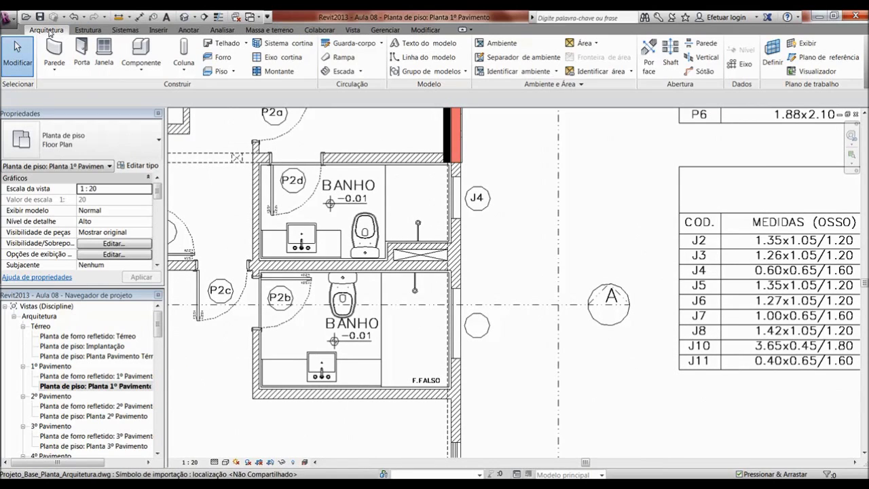
left_click(54, 67)
left_click(65, 87)
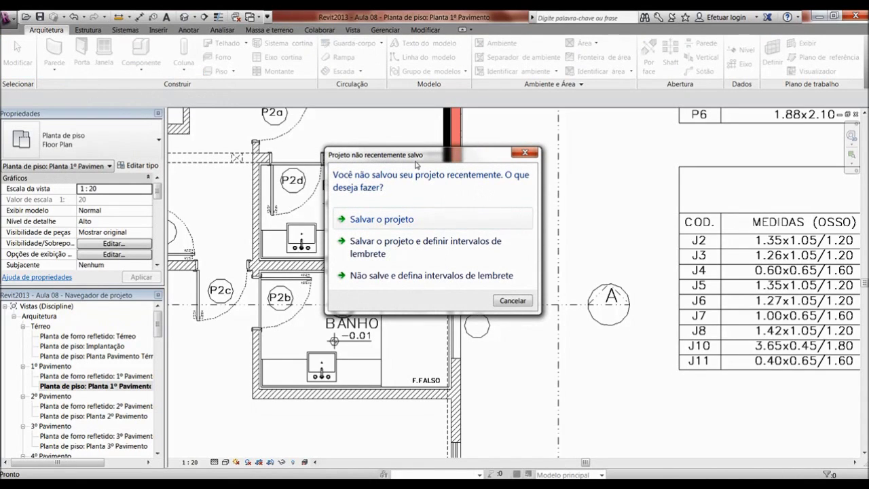
Save the project and select the Parede Externa - Bloco Cerâmico 14 wall type.
left_click(406, 222)
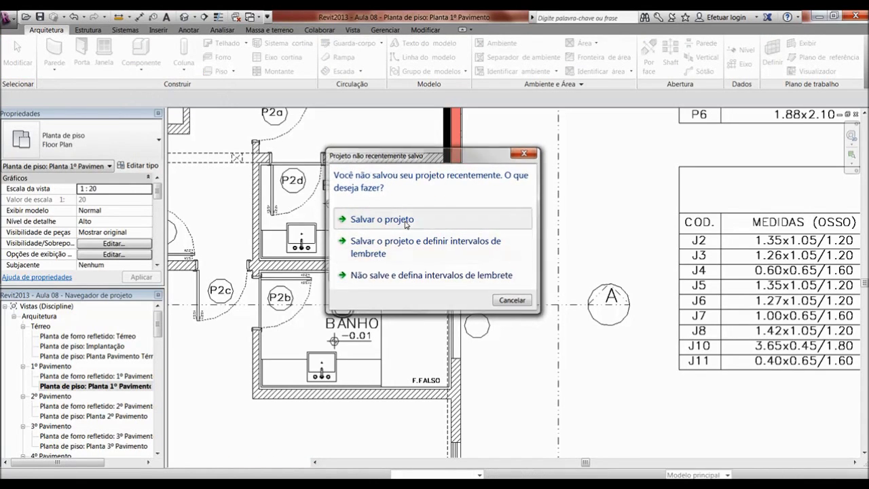
left_click(159, 140)
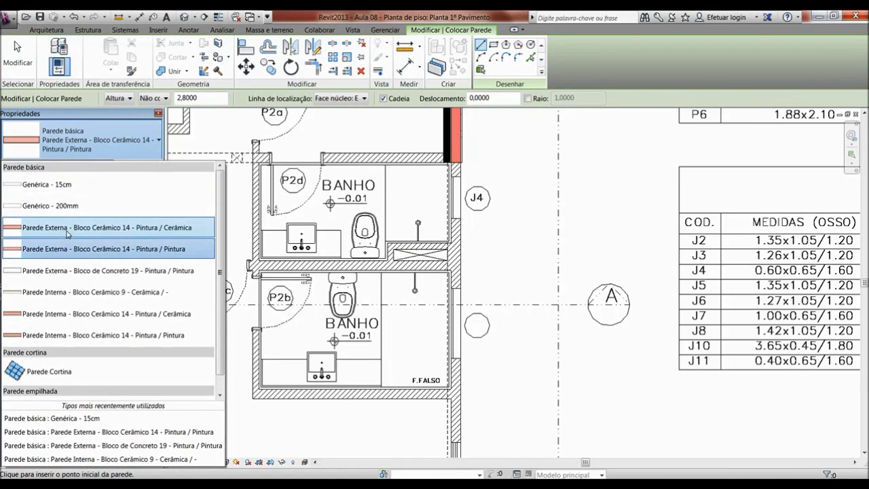
mouse_move(106, 228)
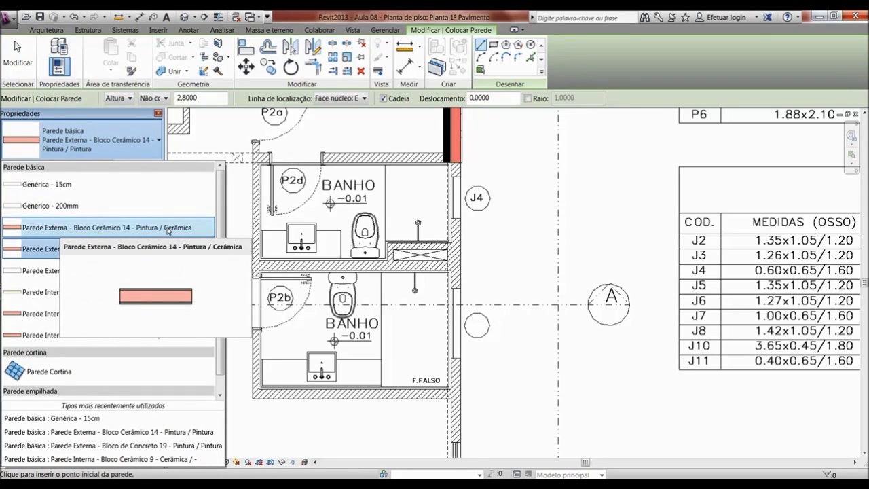
left_click(180, 228)
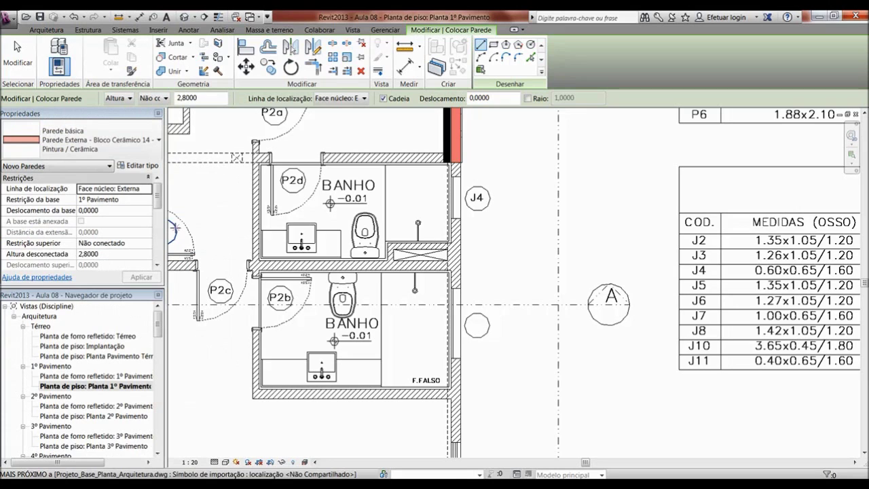
scroll(449, 171, "up", 2)
scroll(448, 175, "up", 2)
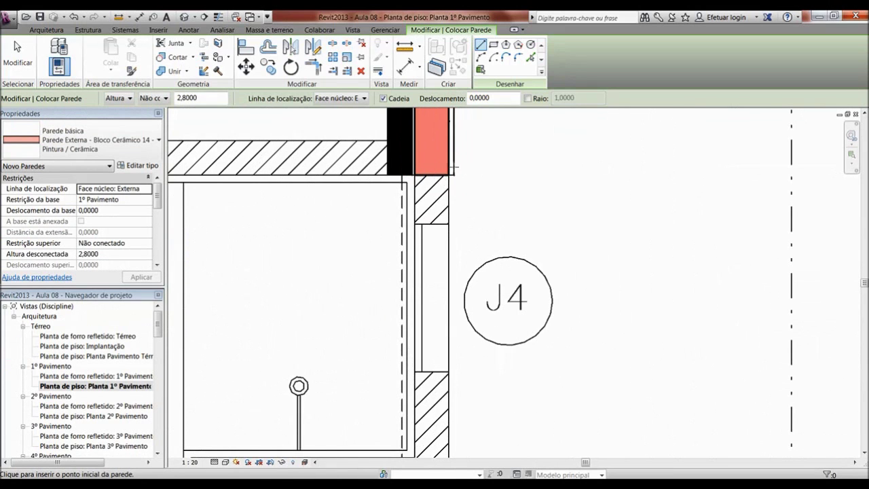
Draw a ceramic-block exterior wall from the red wall's corner down beside the J7 window.
left_click(448, 175)
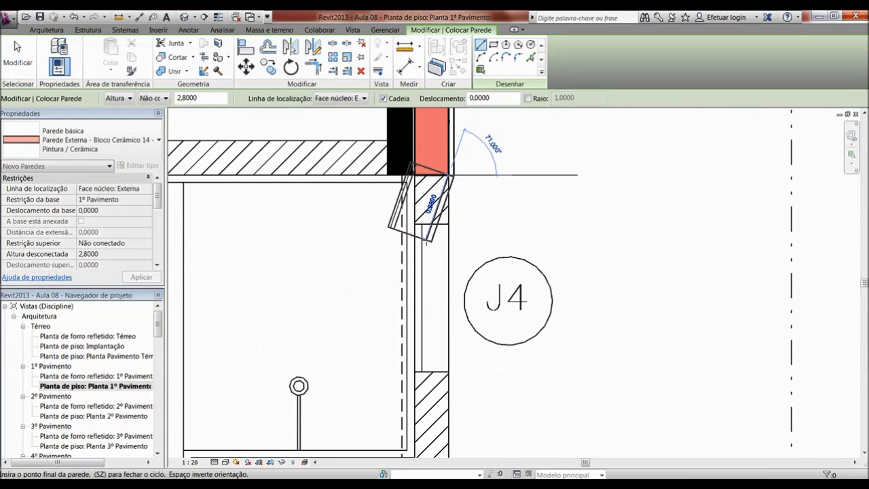
scroll(443, 247, "down", 2)
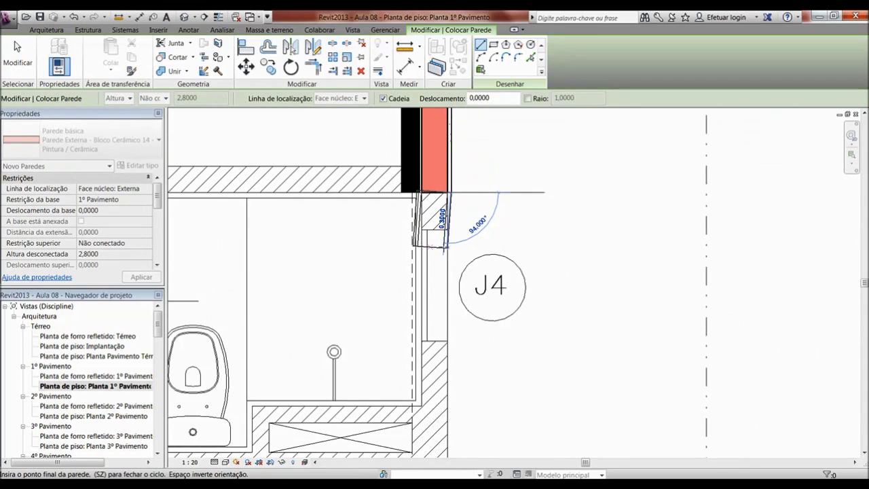
scroll(438, 247, "down", 1)
scroll(438, 247, "down", 2)
scroll(445, 249, "down", 2)
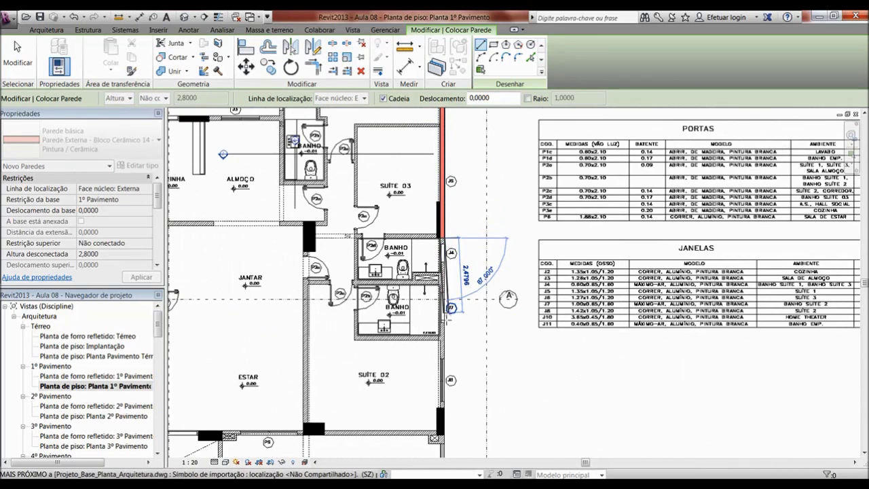
scroll(442, 334, "up", 2)
scroll(444, 336, "up", 2)
scroll(444, 338, "up", 1)
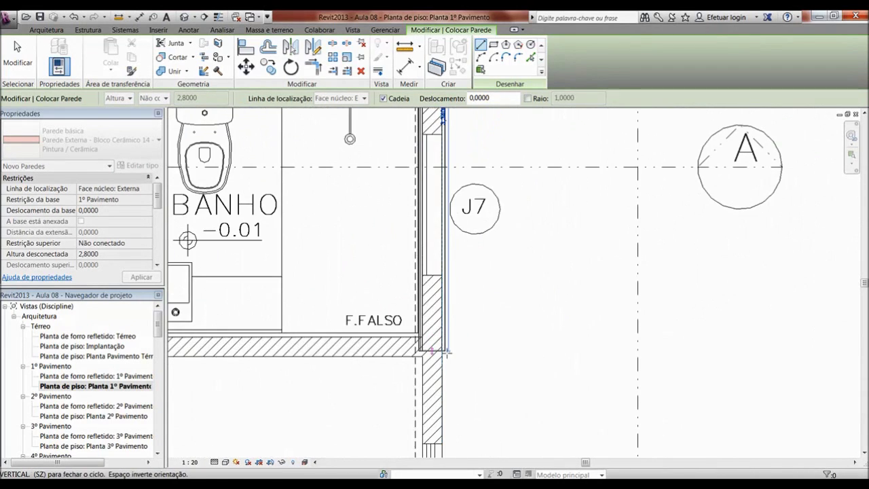
scroll(445, 341, "up", 1)
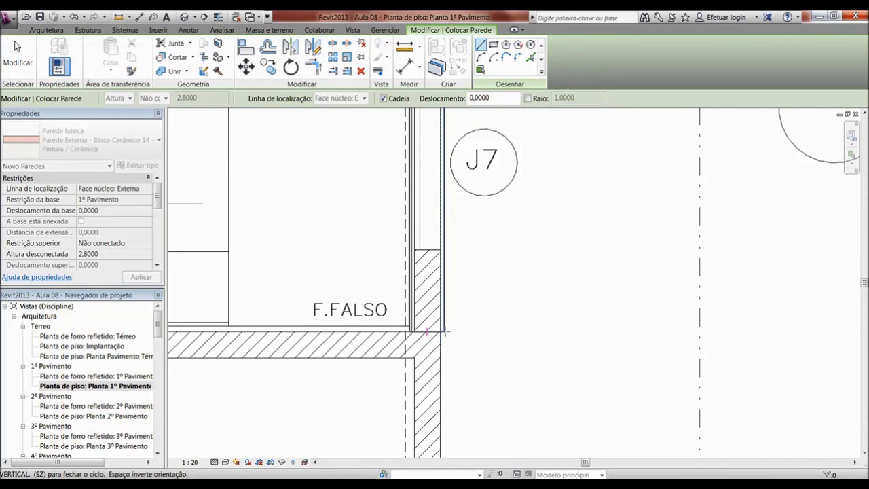
left_click(441, 332)
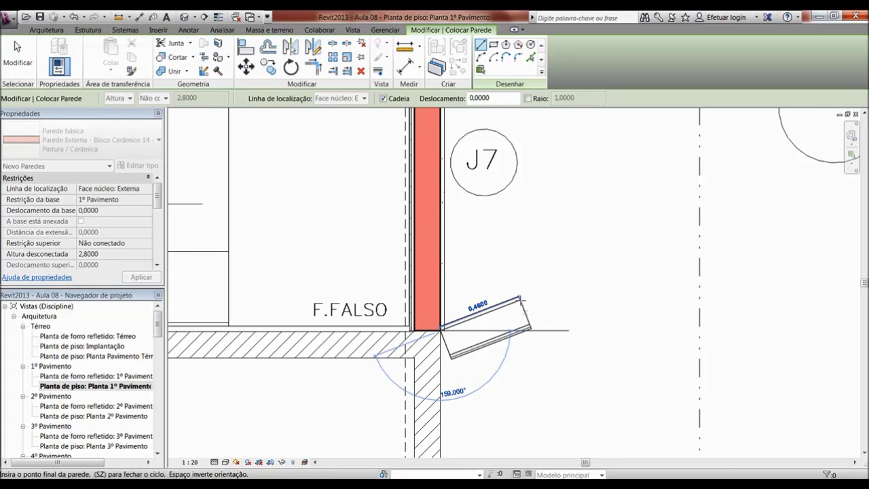
key("Escape")
Draw a ceramic-block wall from the laundry wall end to the black wall near J2.
scroll(531, 305, "down", 2)
scroll(541, 275, "down", 2)
scroll(541, 274, "down", 2)
scroll(542, 275, "down", 2)
scroll(571, 333, "down", 2)
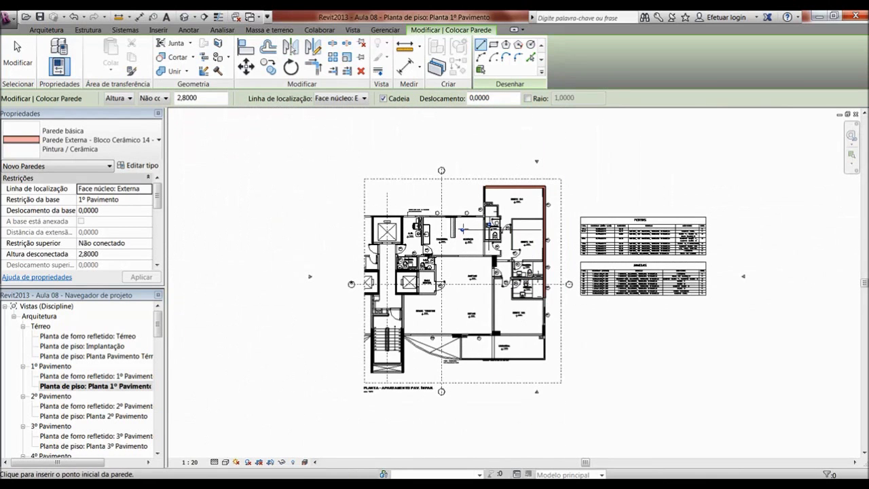
scroll(439, 214, "up", 2)
scroll(424, 215, "up", 2)
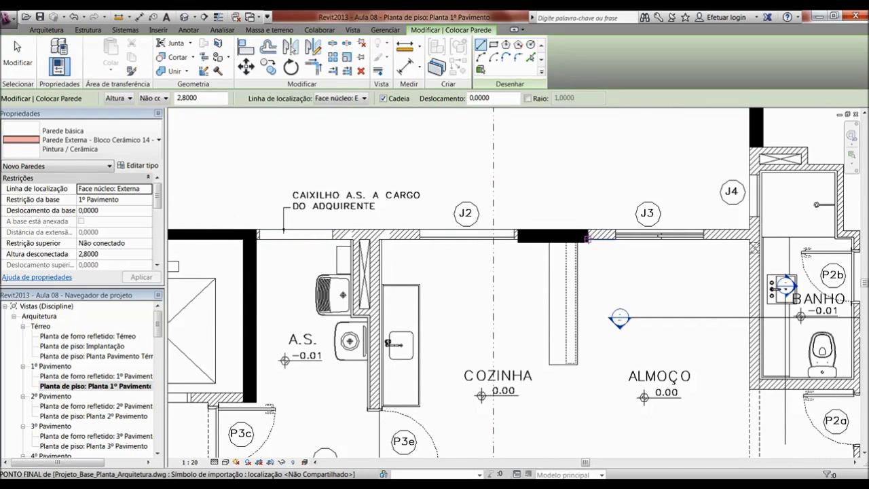
scroll(258, 237, "up", 2)
scroll(258, 236, "up", 2)
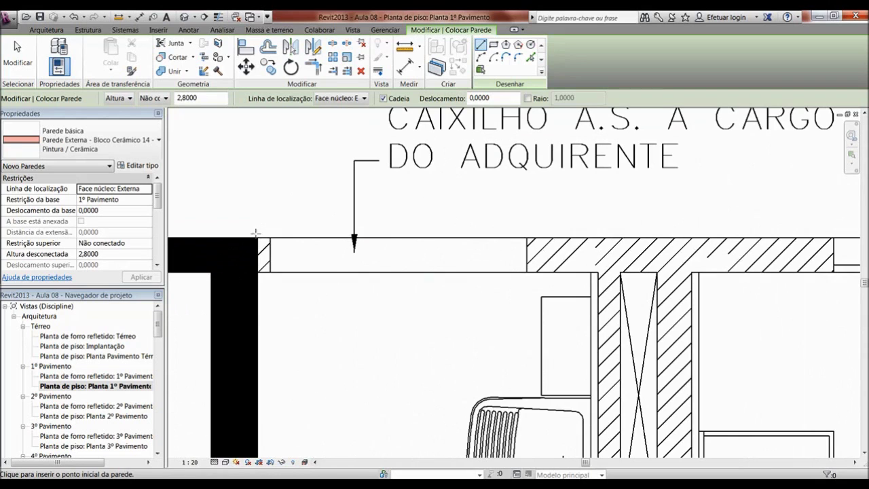
left_click(258, 236)
scroll(396, 248, "down", 2)
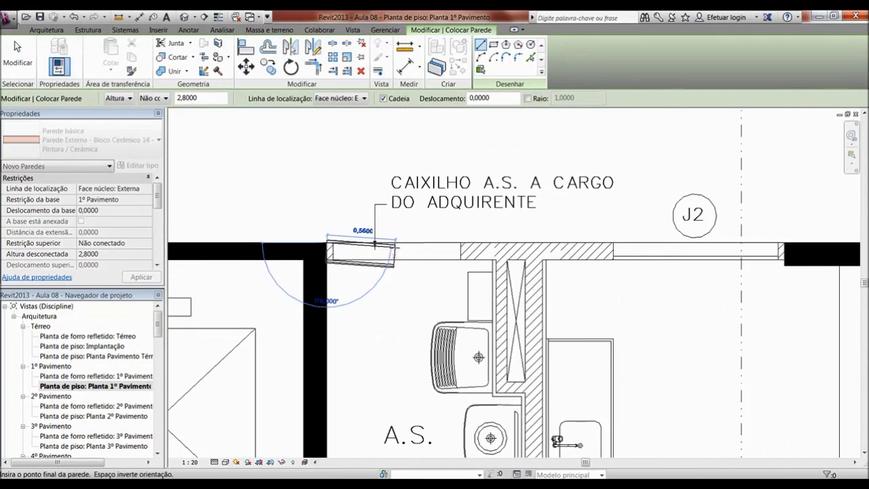
scroll(407, 258, "down", 1)
scroll(720, 255, "up", 2)
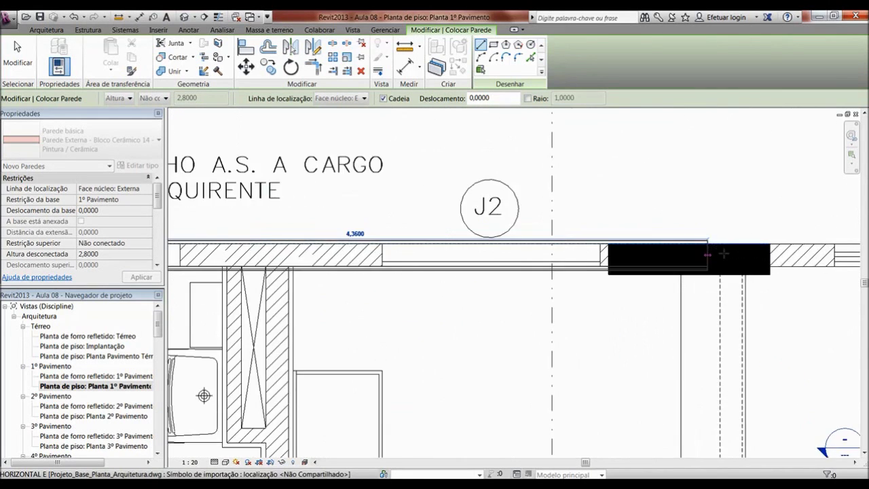
scroll(752, 260, "up", 1)
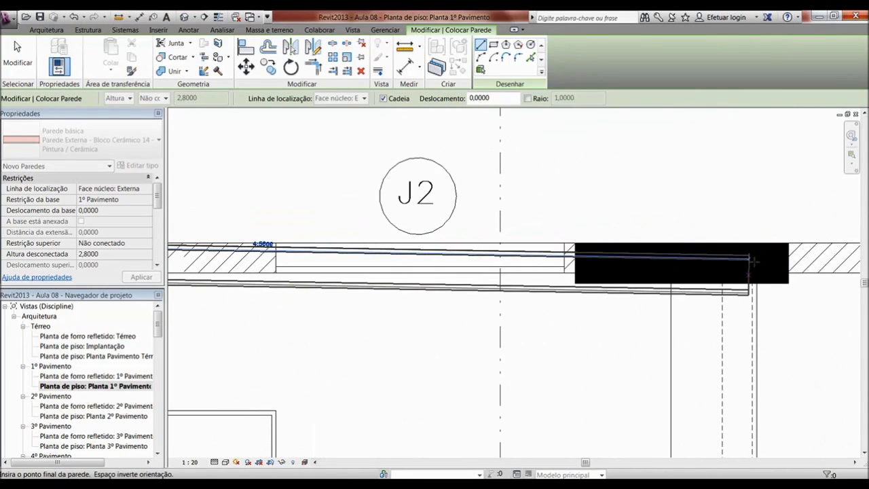
left_click(788, 241)
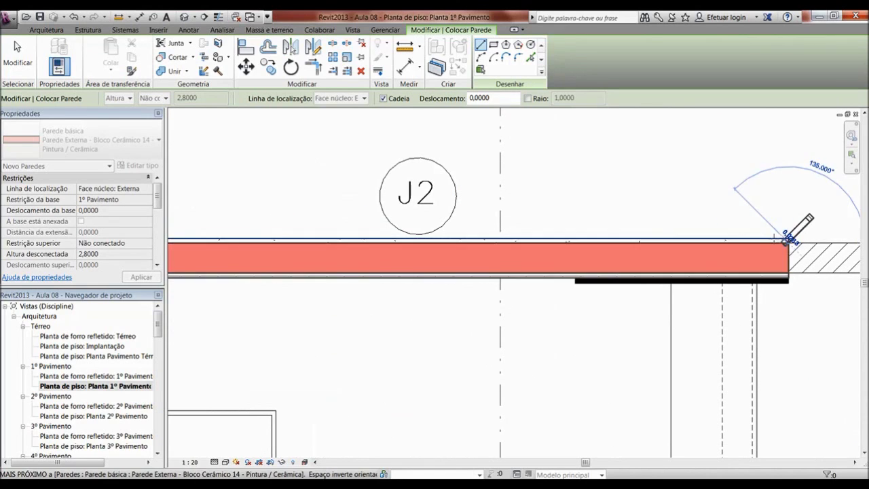
key("Escape")
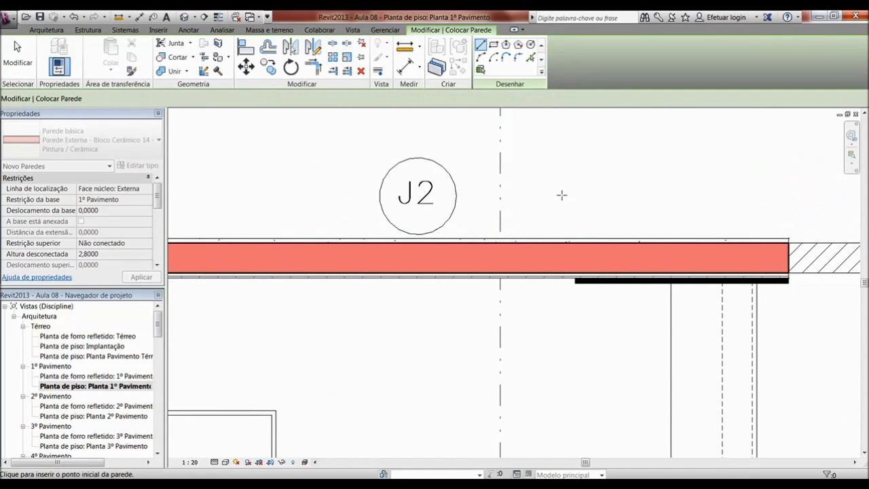
Draw a ceramic-block wall up the BANHO bathroom's left side, from its lower corner to its top.
scroll(559, 187, "down", 4)
scroll(559, 187, "down", 3)
scroll(559, 187, "down", 1)
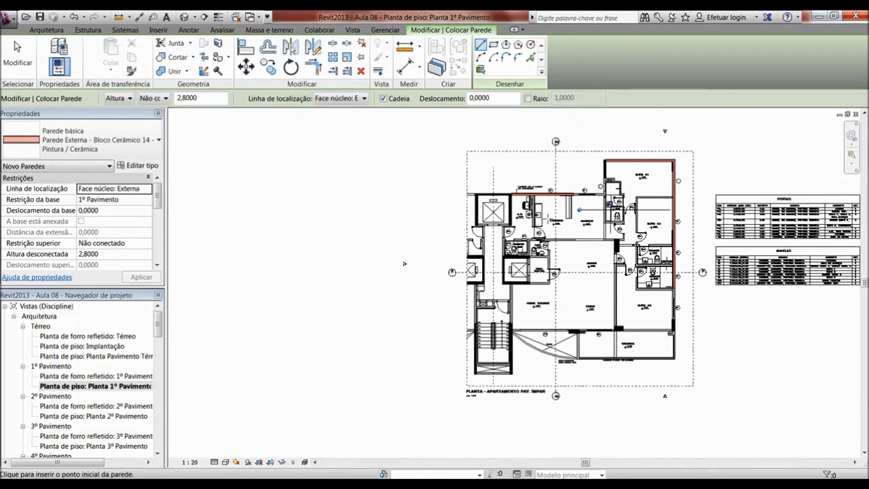
scroll(520, 242, "up", 2)
scroll(521, 241, "up", 2)
scroll(520, 241, "up", 2)
scroll(422, 330, "up", 2)
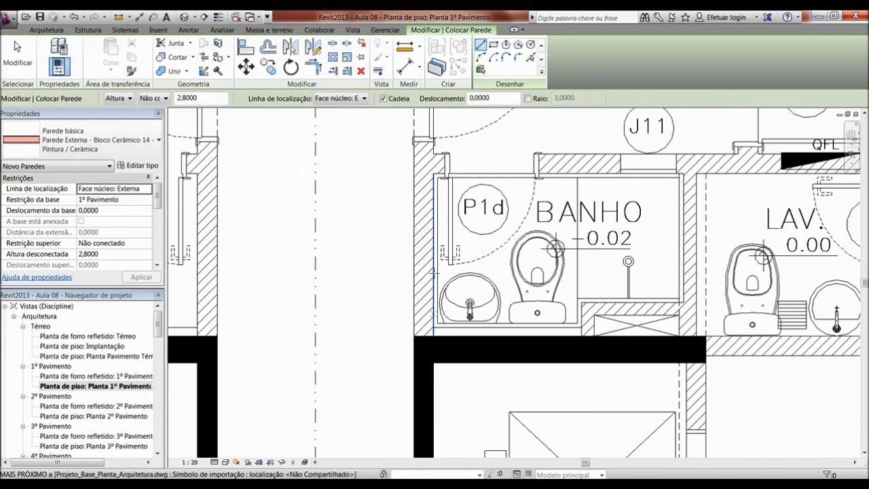
left_click(413, 336)
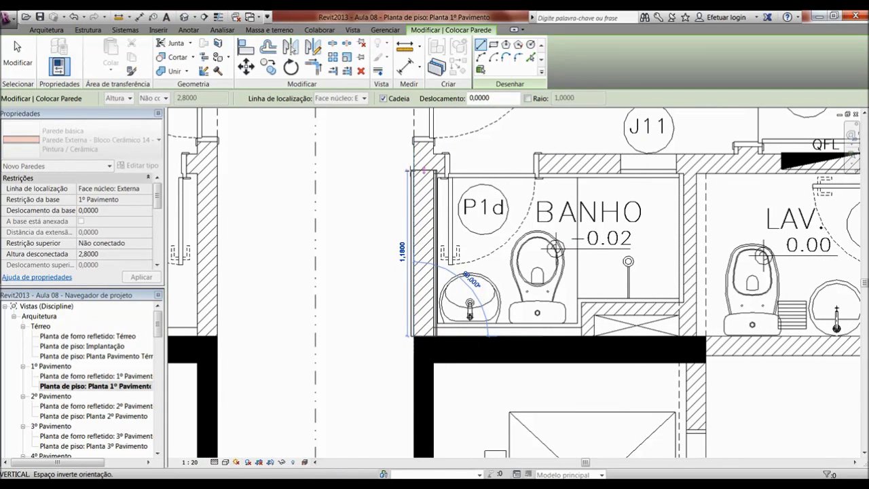
left_click(414, 169)
key("Escape")
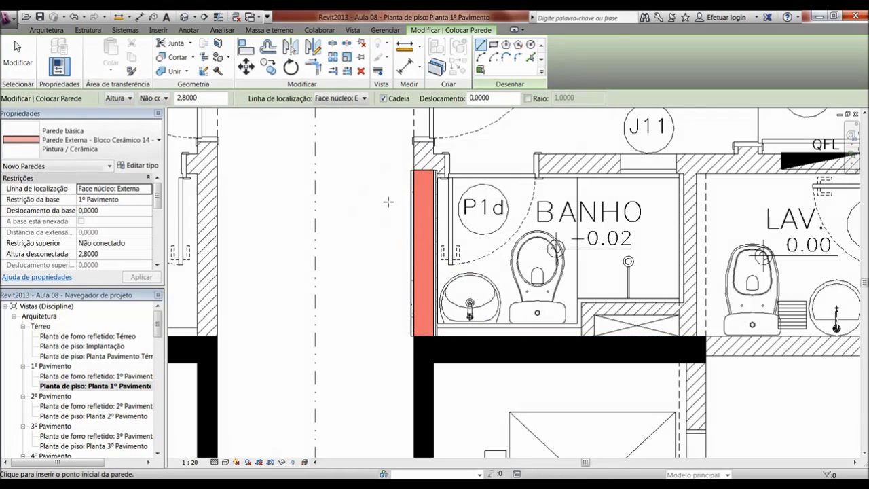
scroll(390, 201, "down", 2)
scroll(388, 204, "down", 1)
scroll(388, 224, "down", 1)
scroll(389, 238, "down", 1)
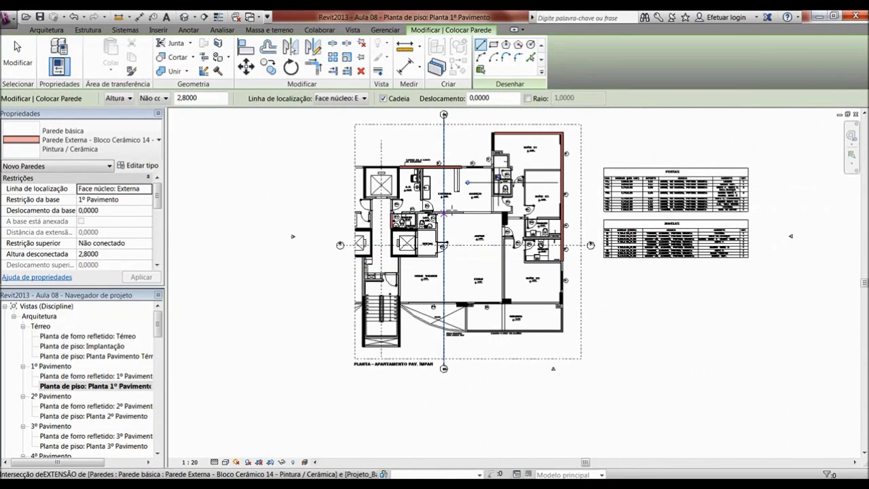
scroll(390, 237, "up", 1)
scroll(390, 237, "up", 1)
scroll(389, 238, "down", 1)
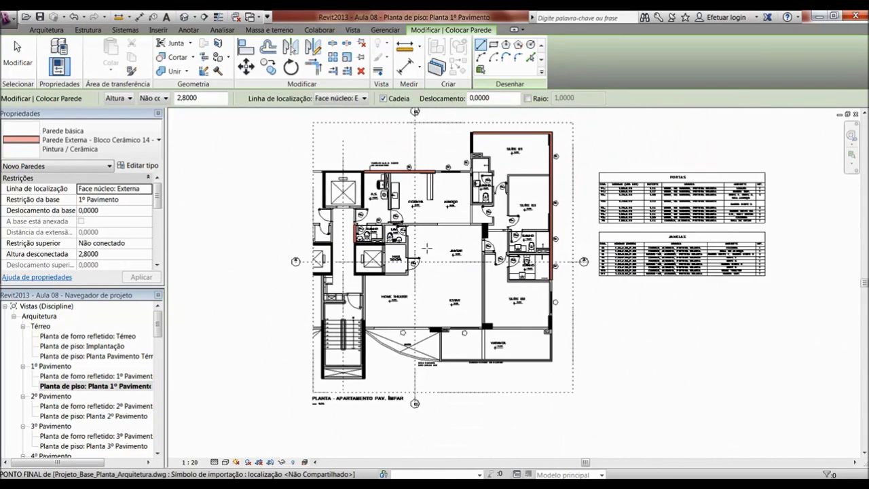
scroll(392, 235, "down", 1)
key("Escape")
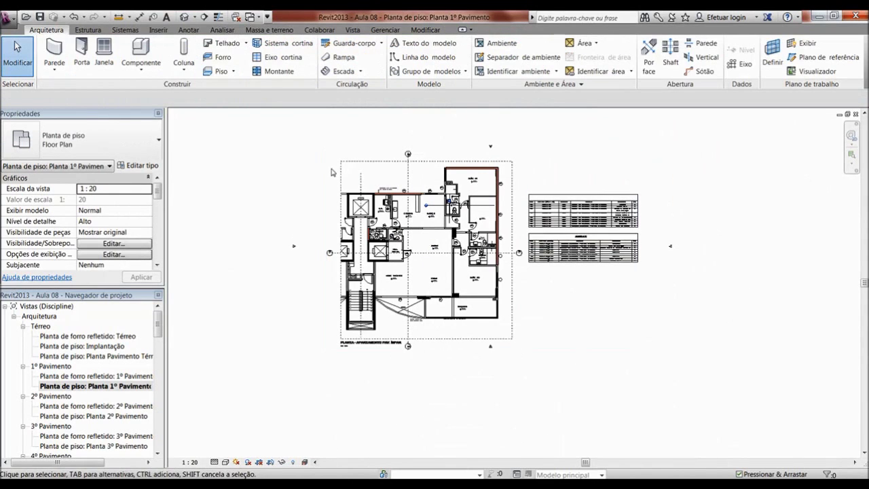
Switch to the 3D view and orbit to see the ceramic wall from another side.
scroll(307, 165, "up", 2)
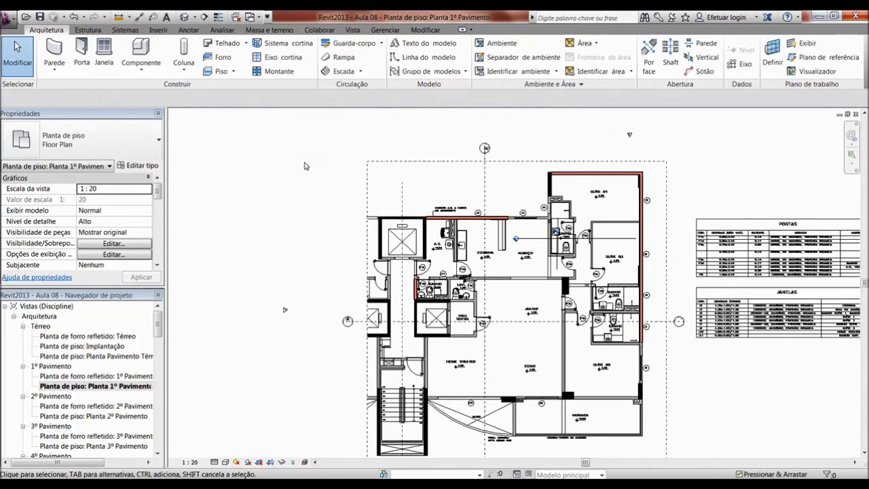
scroll(305, 165, "down", 1)
key("ctrl+Tab")
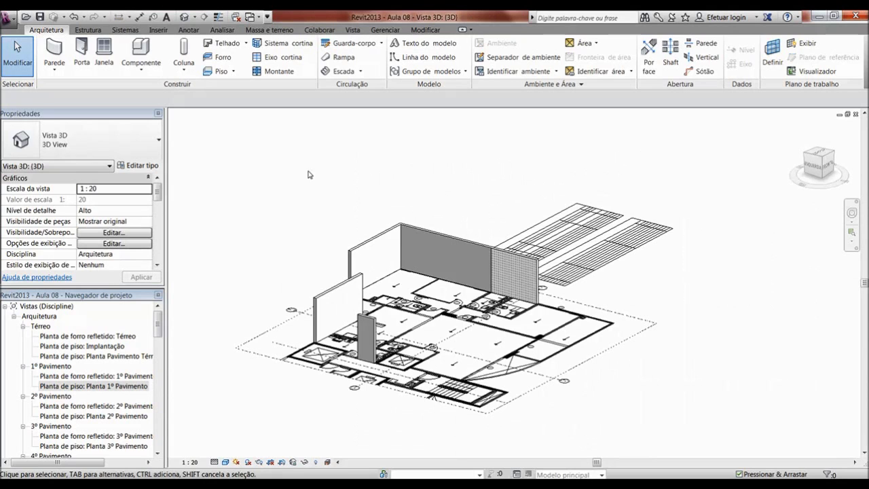
scroll(537, 285, "up", 2)
scroll(537, 283, "up", 2)
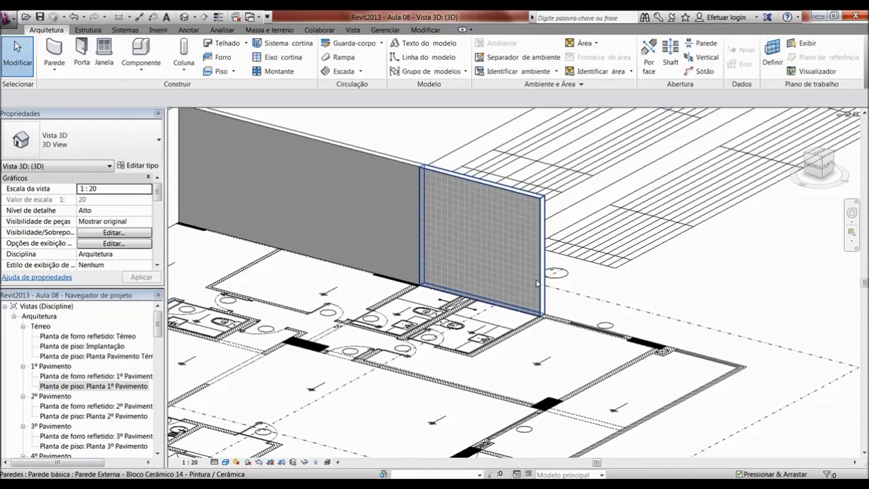
scroll(496, 231, "up", 2)
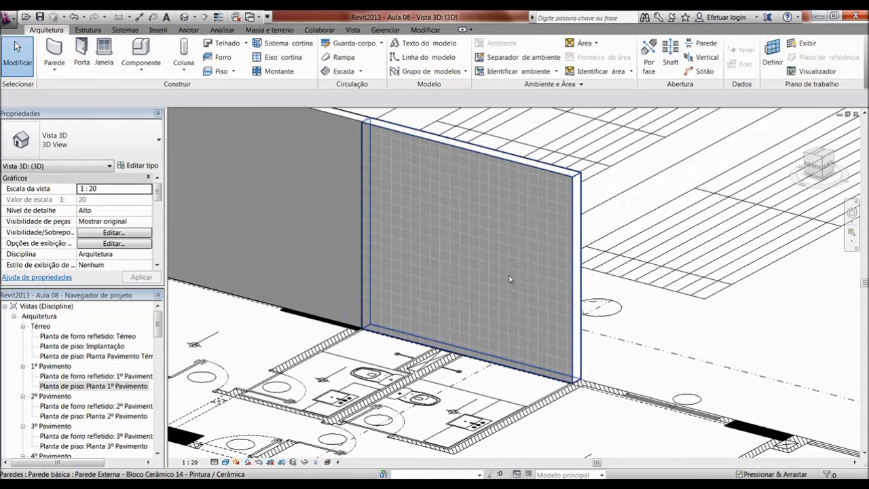
middle_click_drag(535, 270, 612, 333, "shift")
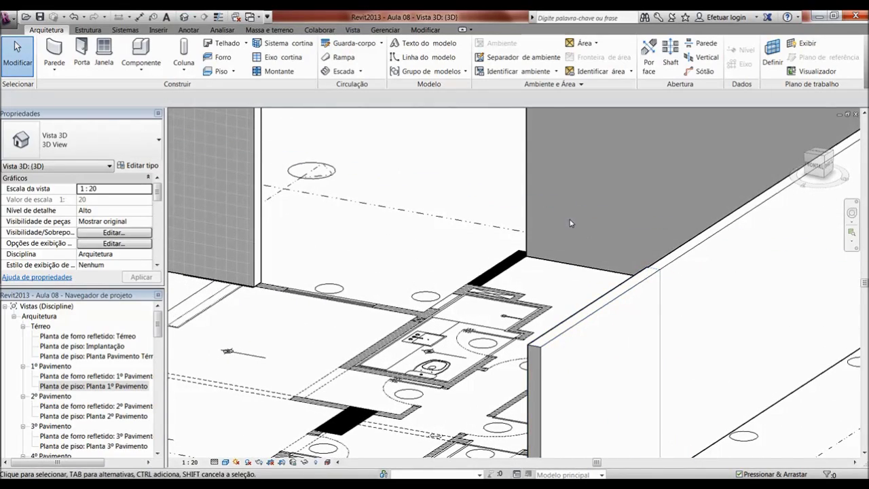
scroll(571, 224, "down", 3)
scroll(637, 295, "up", 3)
scroll(638, 306, "down", 3)
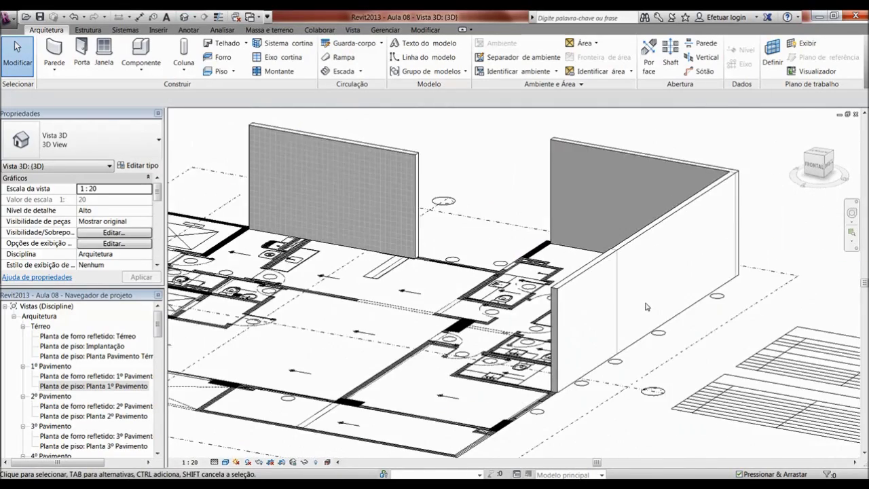
scroll(639, 306, "down", 2)
scroll(407, 237, "up", 4)
scroll(407, 237, "up", 2)
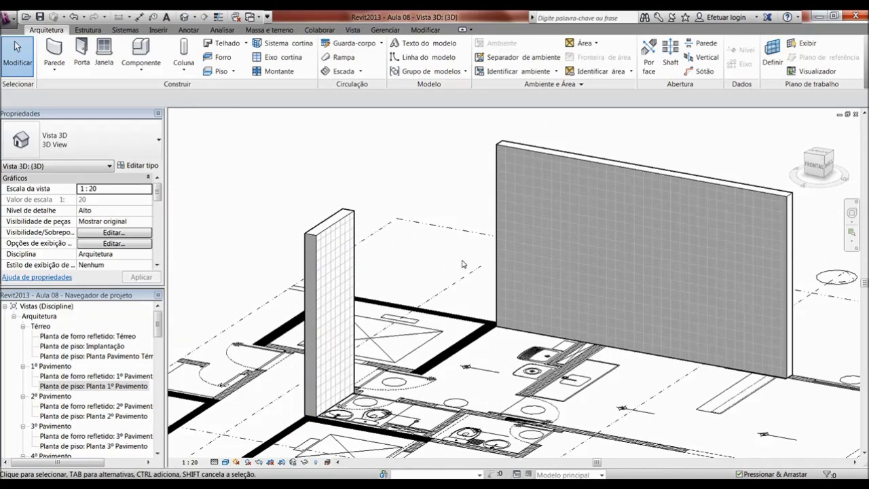
Inspect the grey exterior wall up close and from an elevated front angle, then return to the plan.
mouse_move(469, 268)
middle_mouse_down("shift")
mouse_move(400, 398)
mouse_move(466, 401)
mouse_move(528, 333)
mouse_move(437, 286)
mouse_move(720, 349)
mouse_move(281, 361)
mouse_move(533, 349)
mouse_move(536, 406)
mouse_move(350, 351)
mouse_move(546, 351)
middle_mouse_up("shift")
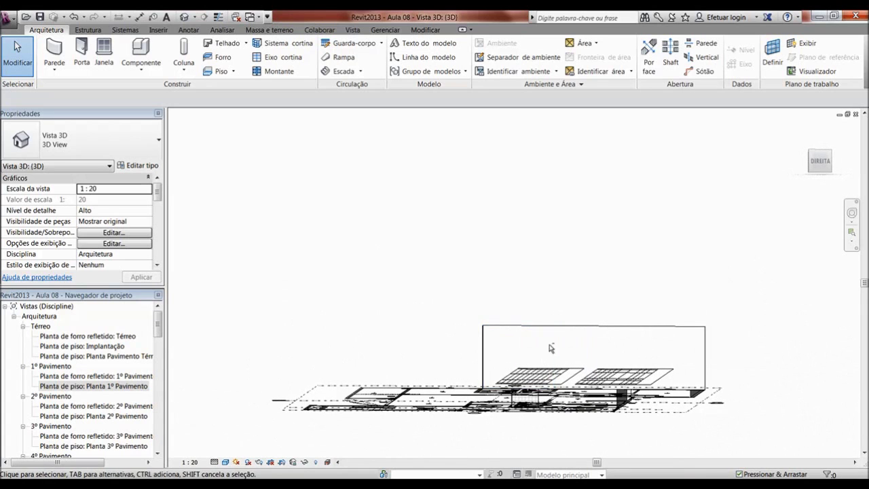
scroll(563, 335, "up", 2)
scroll(563, 336, "down", 3)
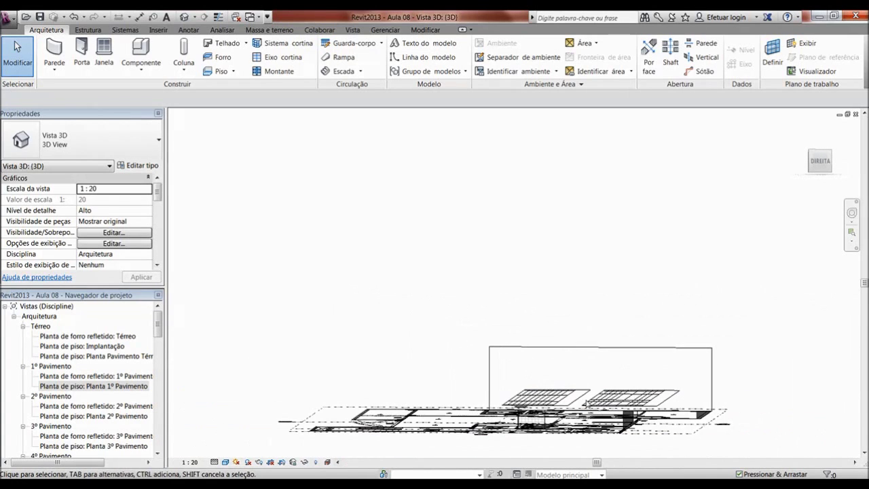
scroll(485, 326, "down", 1)
middle_click_drag(485, 326, 548, 353)
mouse_move(483, 307)
middle_mouse_down("shift")
mouse_move(496, 343)
mouse_move(672, 401)
middle_mouse_up("shift")
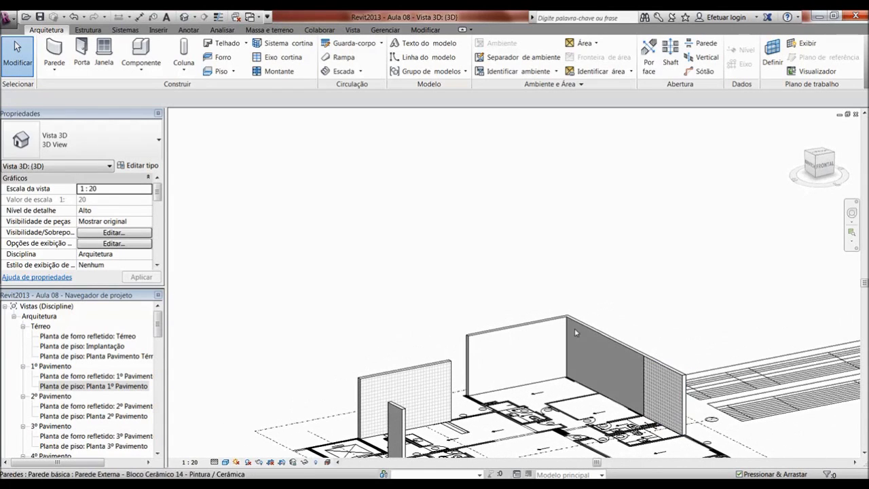
scroll(502, 386, "up", 2)
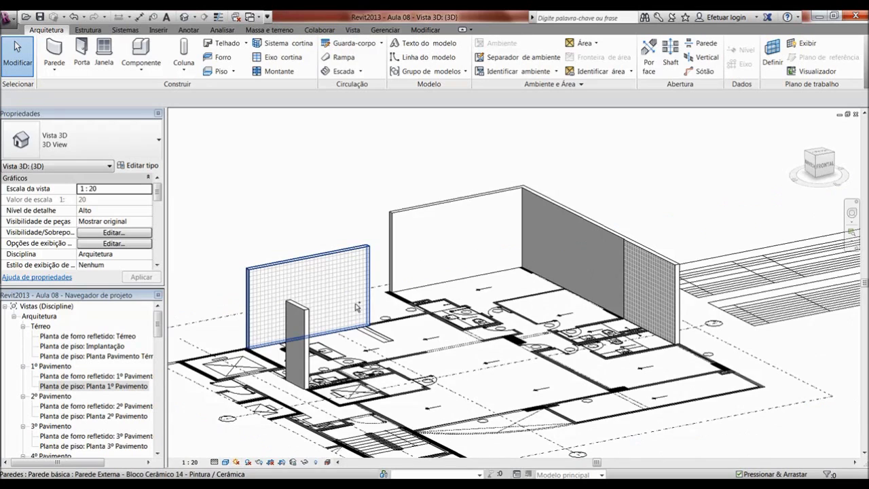
key("ctrl+Tab")
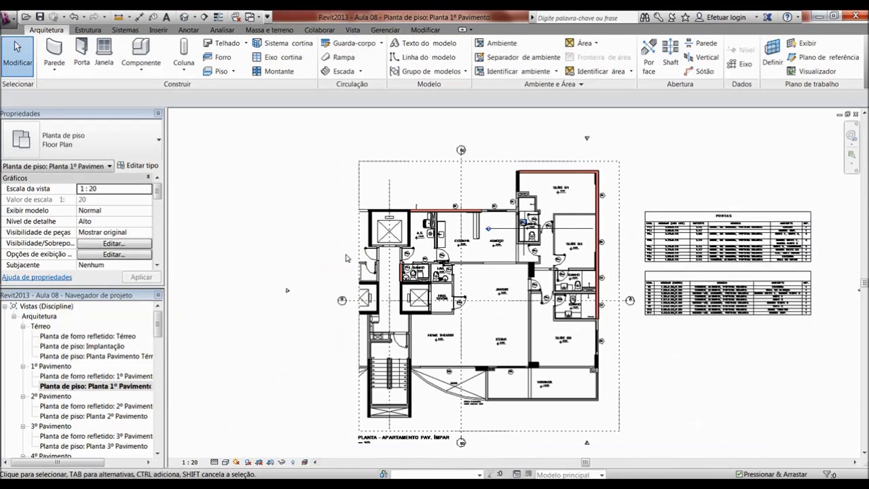
Zoom into the BANHO bathroom near J4 beside the red wall and start the Parede tool.
scroll(605, 346, "up", 1)
scroll(610, 274, "up", 2)
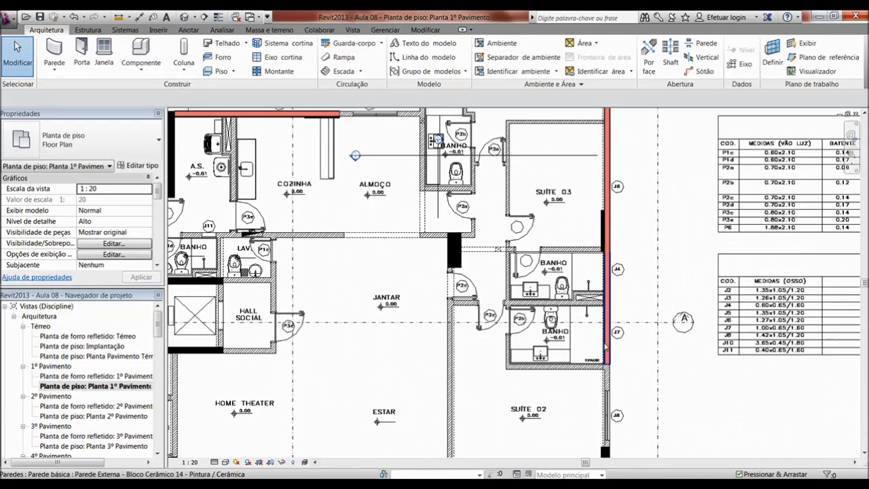
scroll(606, 345, "down", 2)
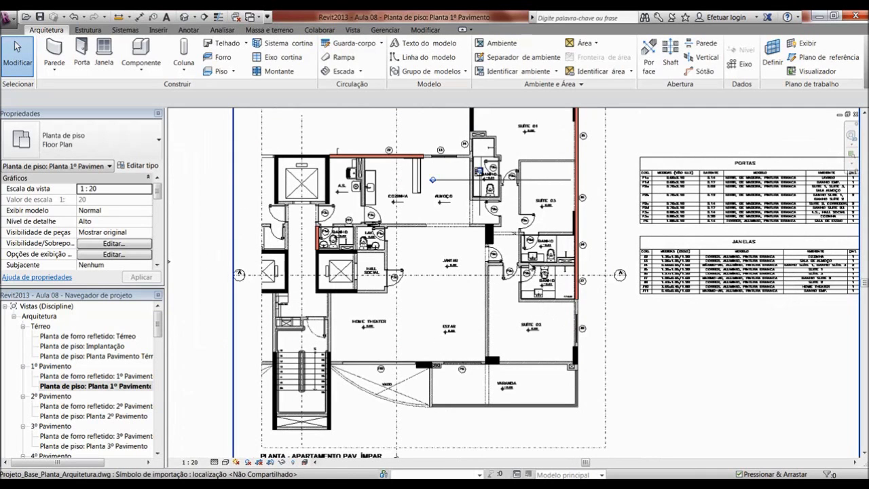
scroll(475, 217, "up", 2)
scroll(462, 238, "up", 1)
scroll(434, 264, "up", 1)
scroll(412, 289, "up", 1)
scroll(413, 289, "down", 1)
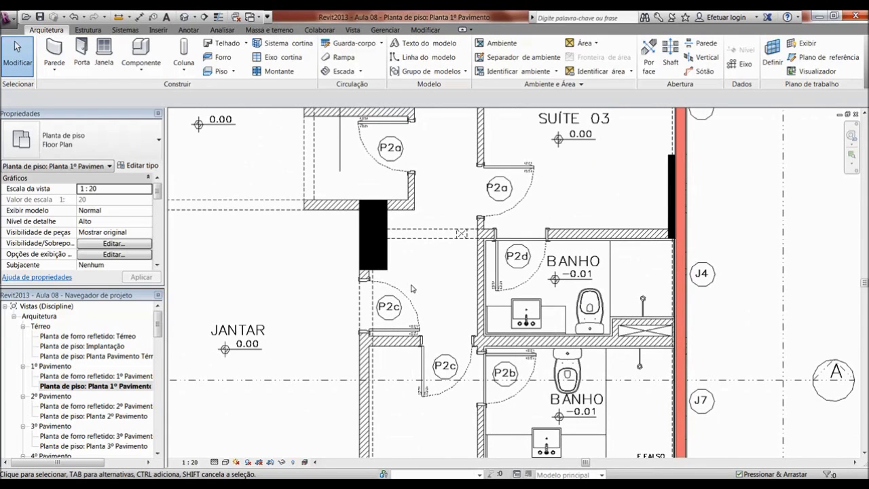
scroll(640, 295, "down", 2)
scroll(590, 316, "up", 3)
scroll(566, 317, "up", 2)
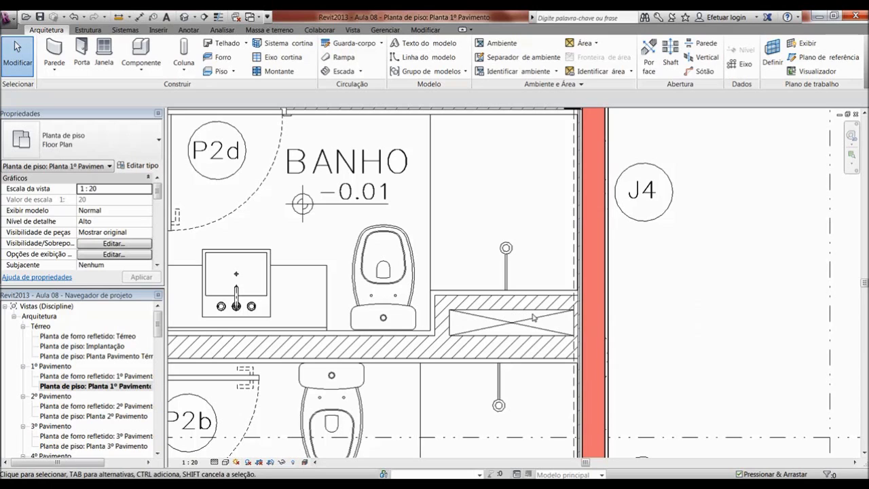
scroll(503, 271, "up", 1)
scroll(504, 271, "up", 1)
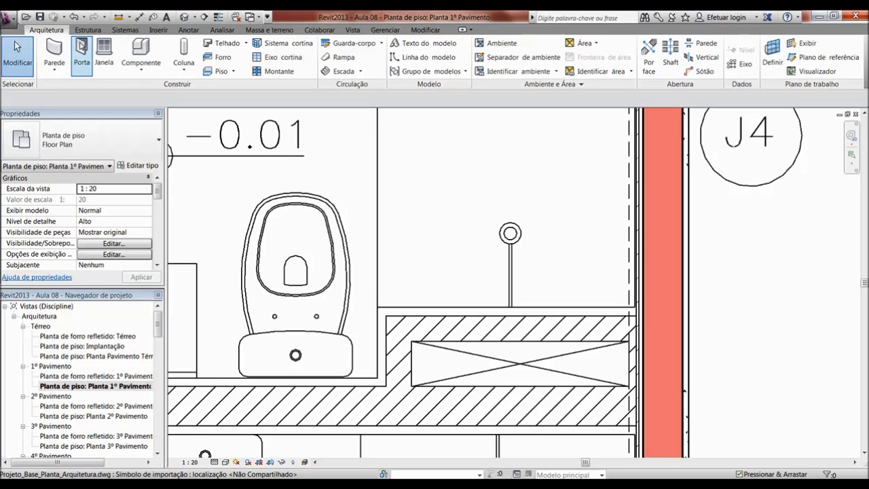
left_click(56, 74)
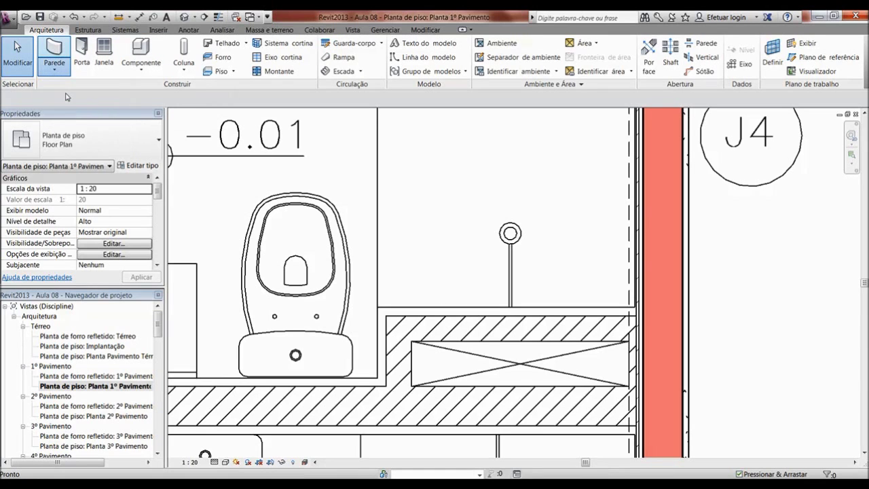
Draw Parede Interna - Bloco Cerâmico 9 walls up the shaft's left side and across to the red exterior wall.
left_click(78, 87)
left_click(155, 140)
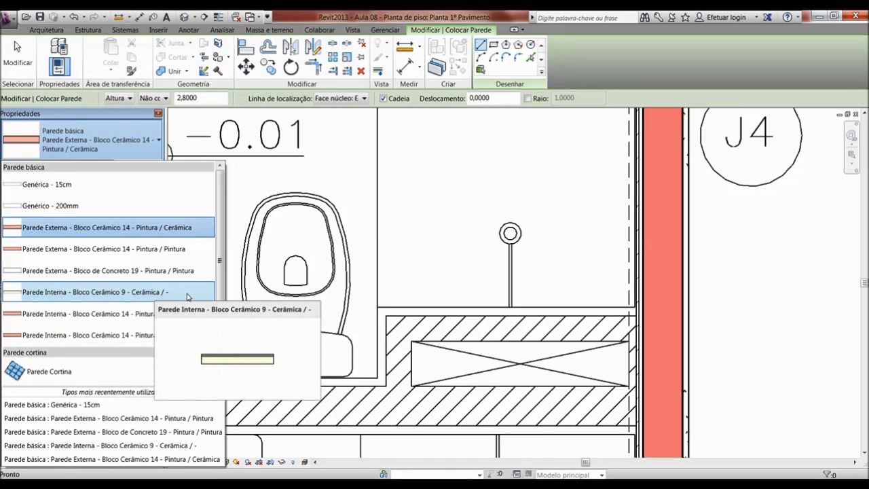
left_click(49, 294)
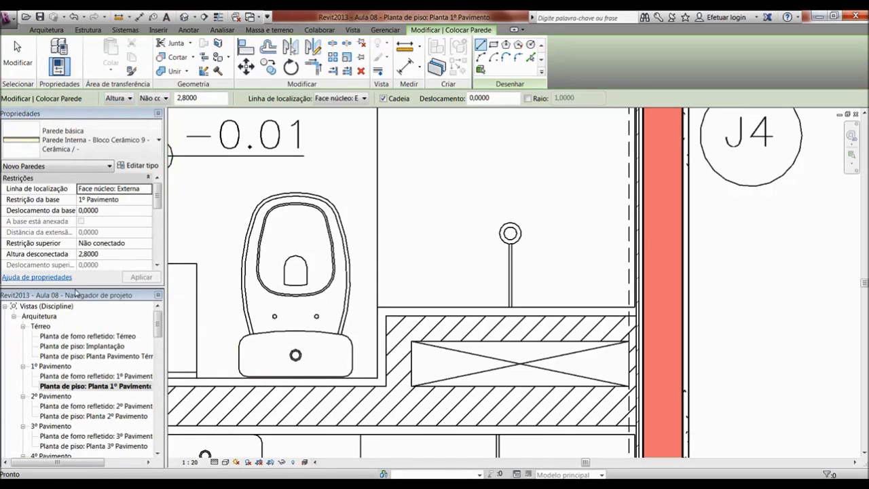
left_click(386, 385)
left_click(386, 315)
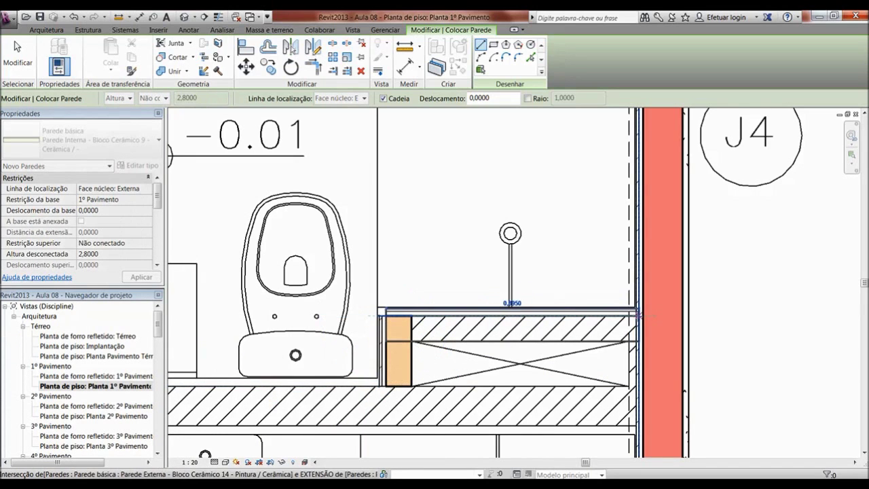
left_click(636, 314)
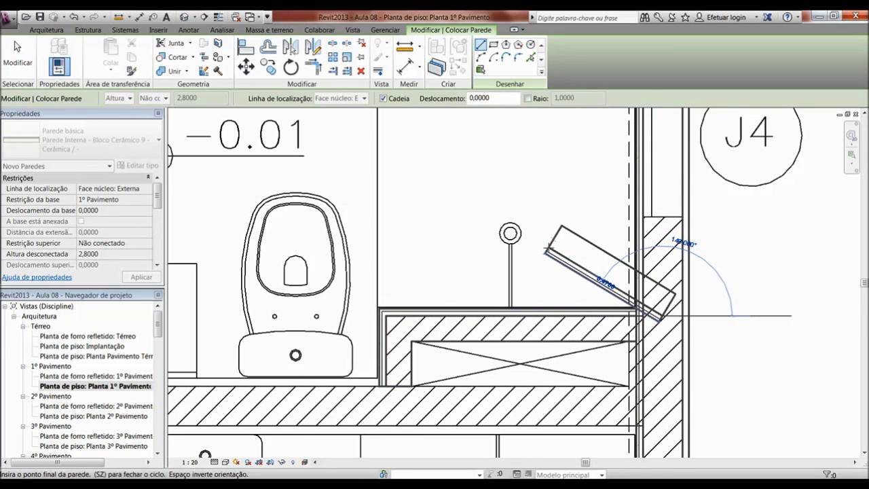
key("Escape")
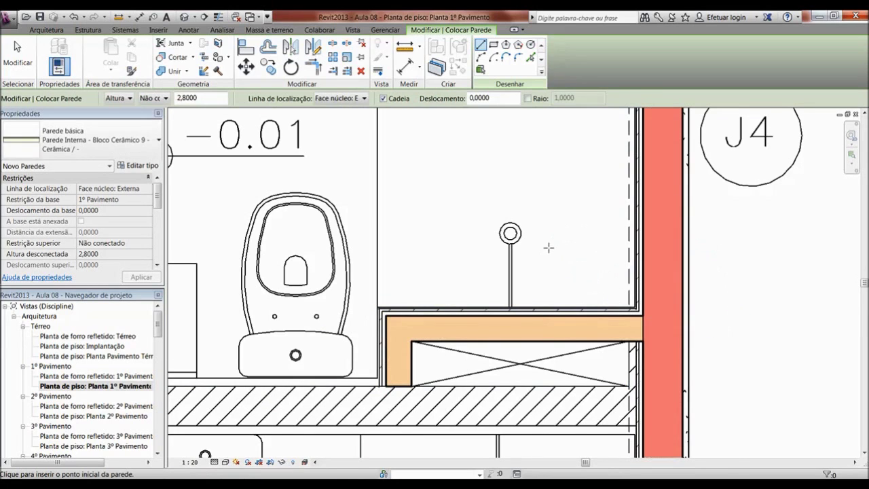
Start a wall on the bathroom's upper wall line, then cancel it.
scroll(608, 311, "up", 2)
scroll(608, 311, "up", 2)
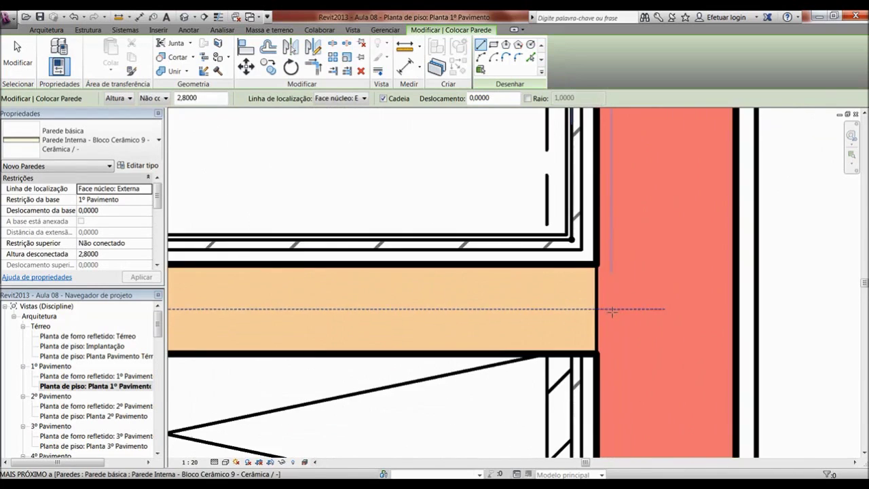
scroll(610, 311, "up", 2)
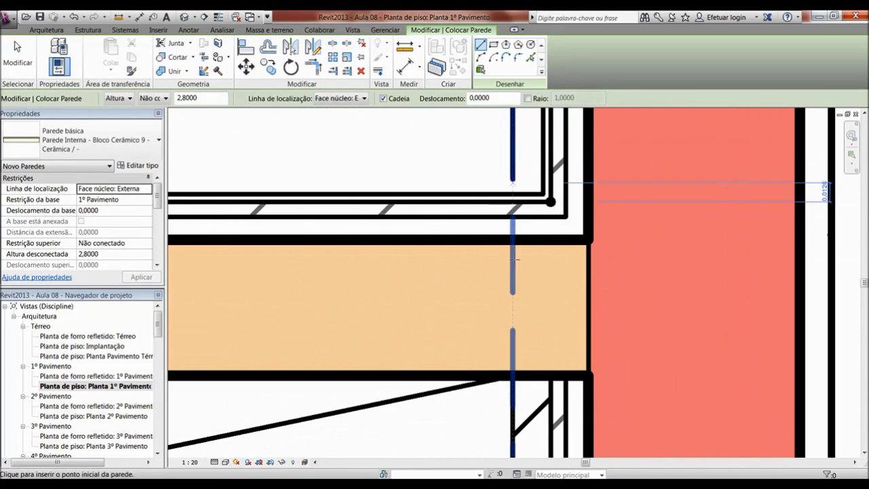
scroll(597, 306, "down", 2)
scroll(614, 351, "down", 1)
scroll(614, 353, "up", 1)
scroll(609, 319, "up", 1)
scroll(610, 285, "down", 1)
scroll(611, 299, "down", 2)
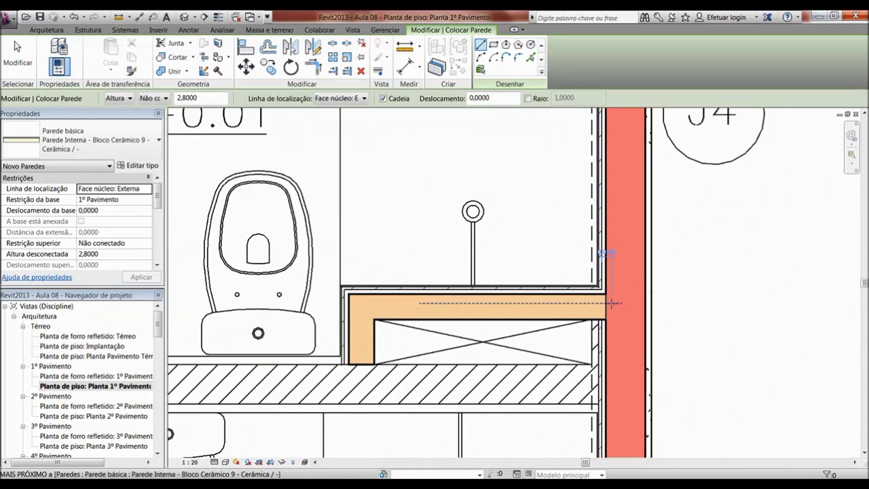
scroll(614, 305, "down", 1)
scroll(613, 307, "down", 1)
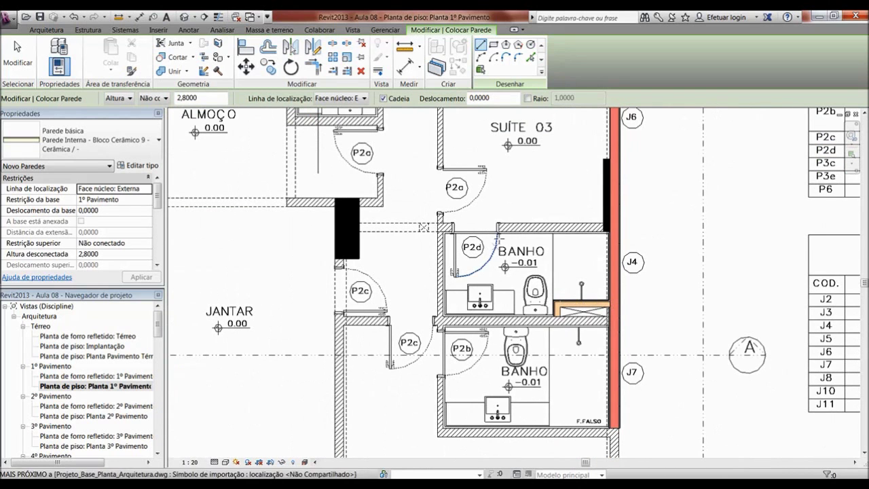
scroll(517, 212, "up", 3)
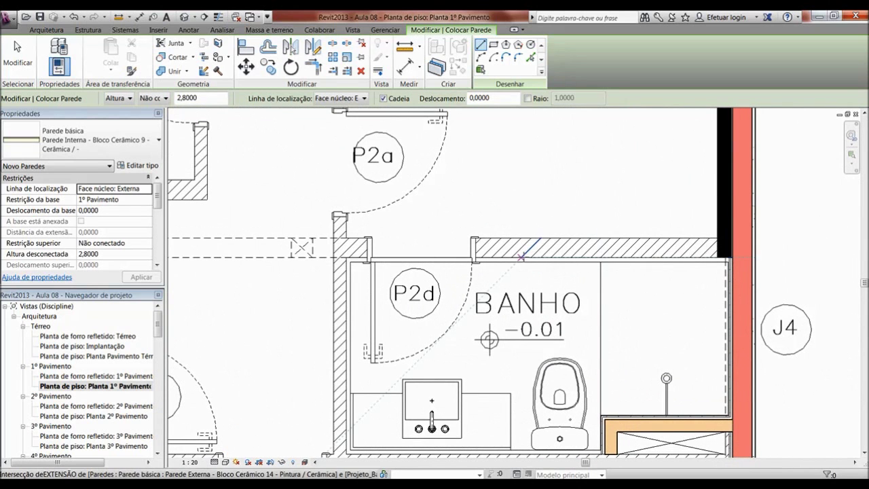
scroll(475, 248, "down", 1)
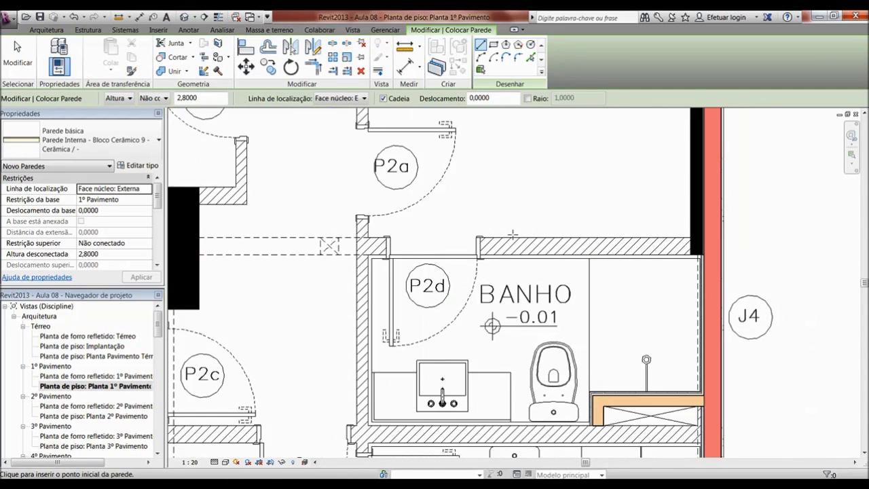
scroll(412, 226, "down", 1)
scroll(528, 226, "up", 2)
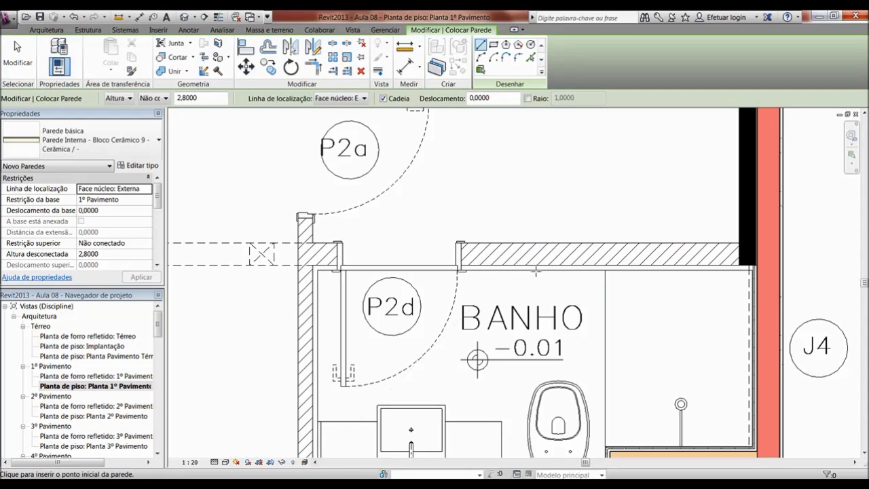
left_click(550, 271)
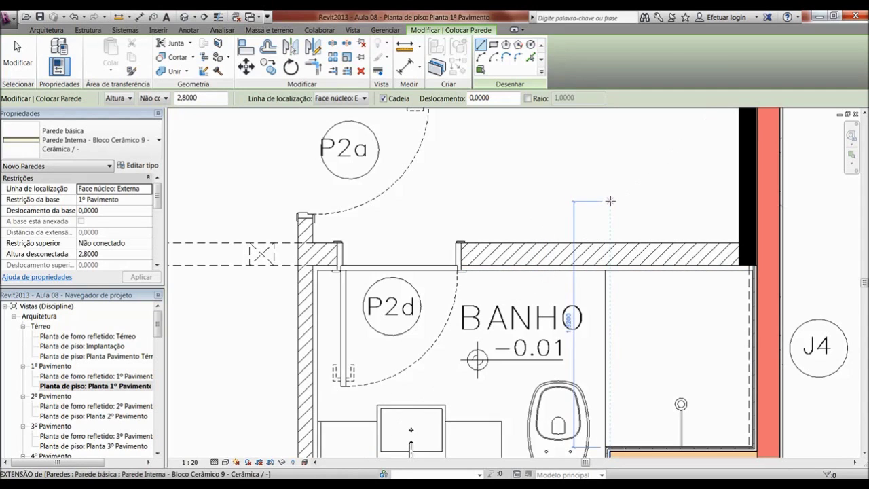
key("Escape")
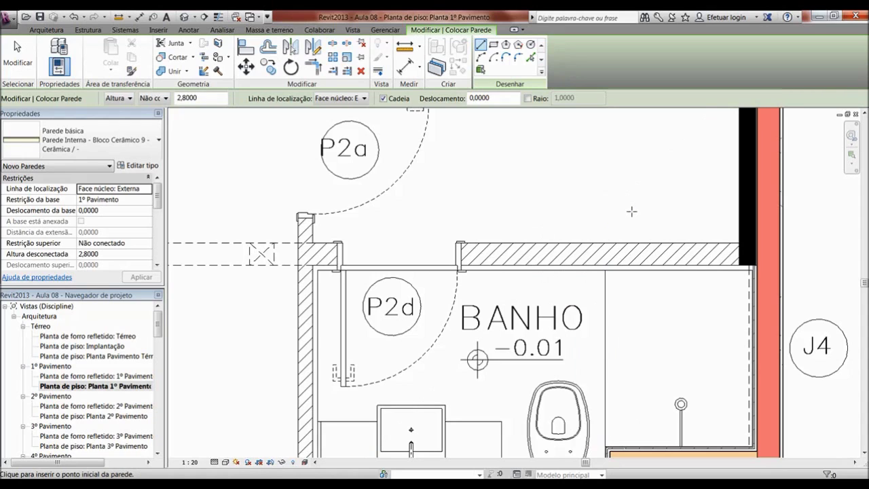
key("Escape")
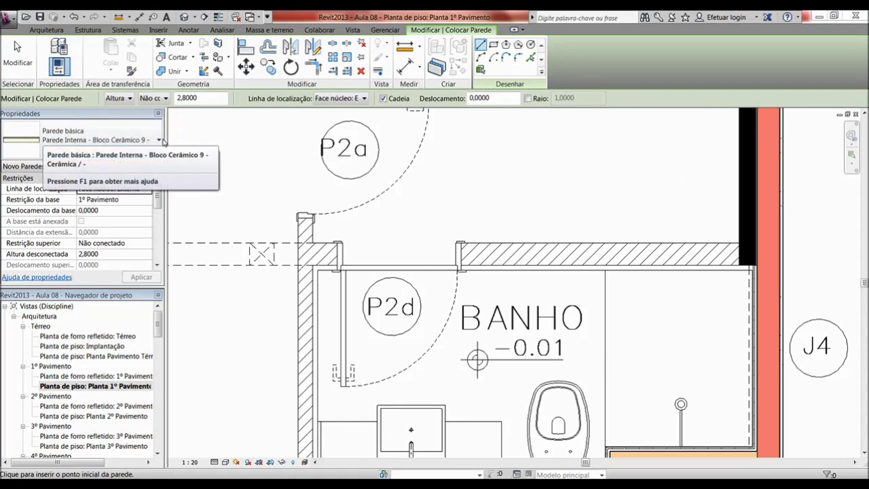
Draw a Parede Interna - Bloco Cerâmico 14 - Pintura / Cerâmica wall from the bathroom's upper-left corner to the exterior wall.
left_click(159, 140)
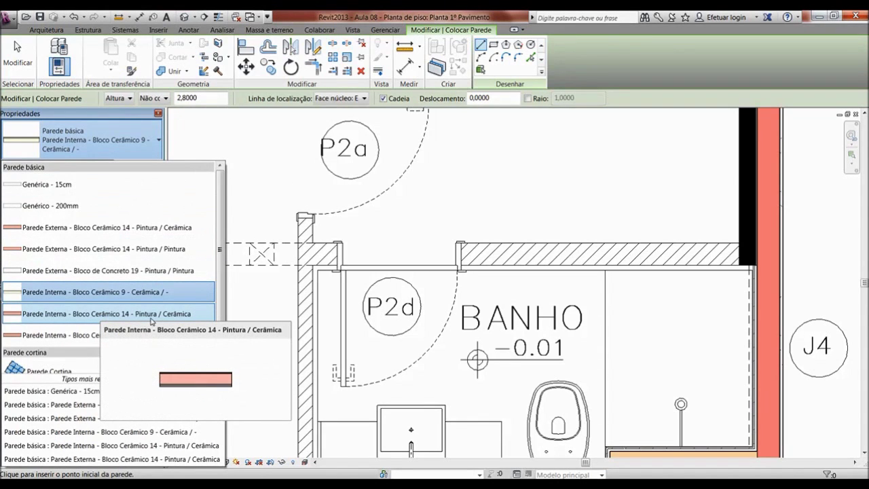
left_click(99, 314)
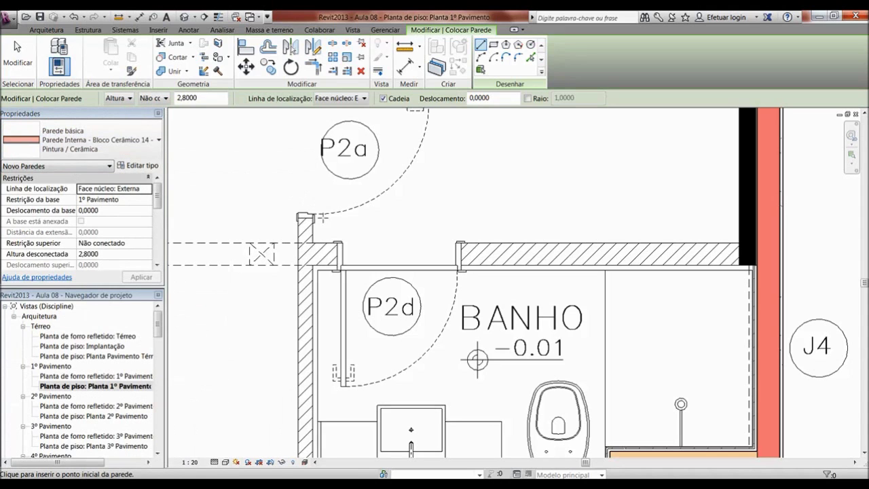
left_click(312, 242)
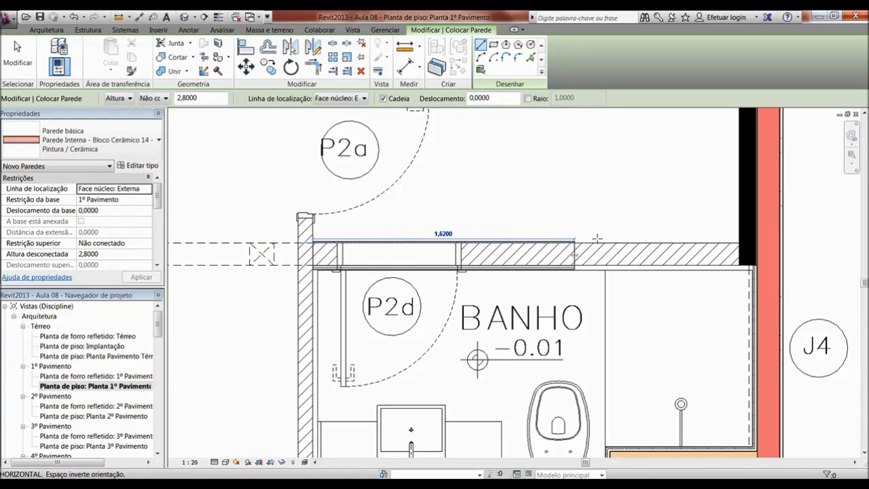
left_click(762, 242)
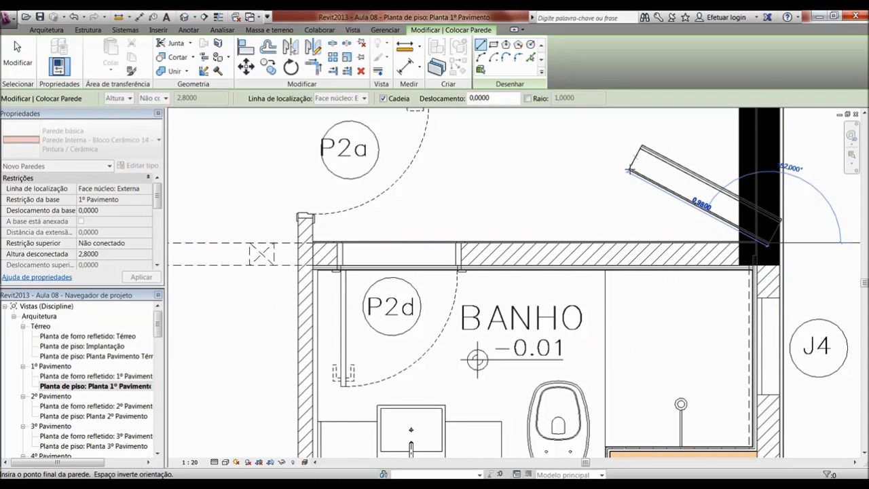
key("Escape")
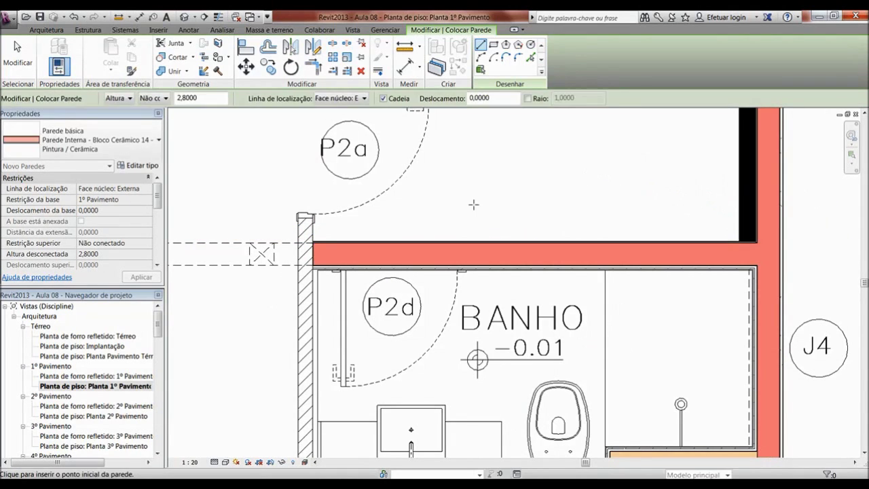
Pan and zoom the plan to centre the bathrooms.
scroll(473, 204, "down", 2)
scroll(473, 203, "down", 2)
middle_click_drag(541, 231, 496, 236)
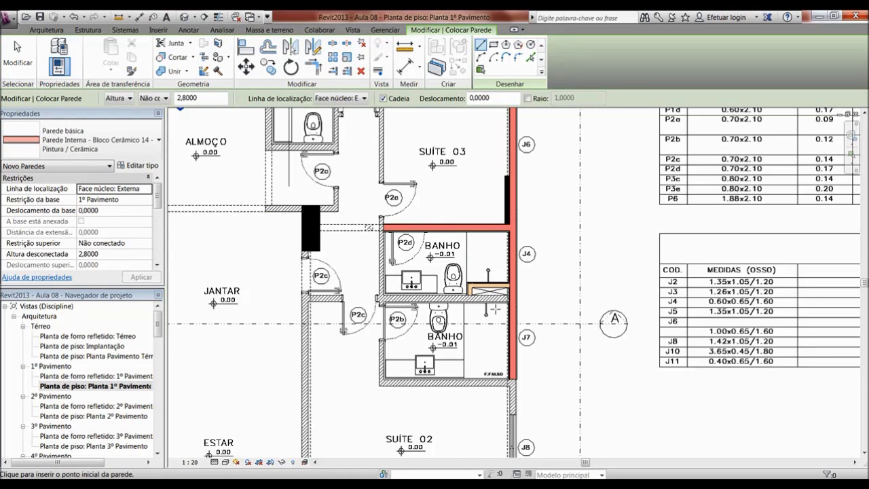
scroll(484, 273, "up", 3)
scroll(503, 286, "up", 2)
scroll(550, 270, "down", 2)
scroll(550, 270, "down", 3)
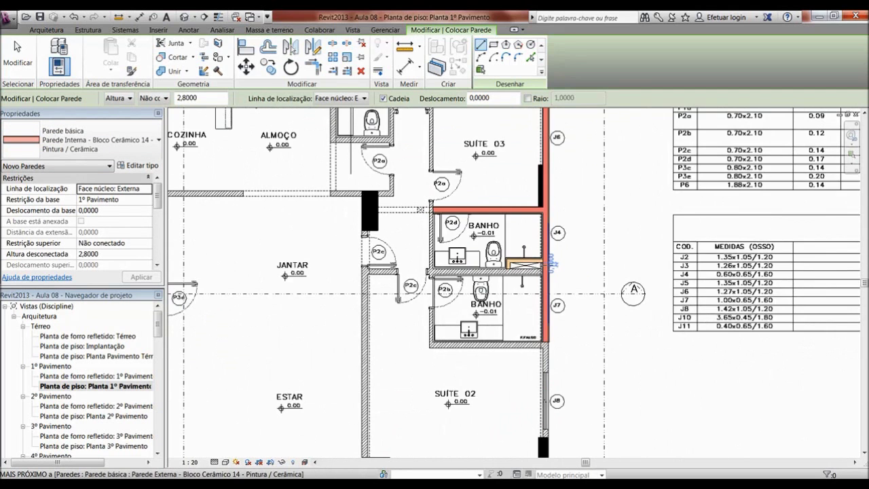
scroll(567, 259, "down", 1)
Switch to the 3D view and orbit around the new tiled bathroom walls.
key("ctrl+Tab")
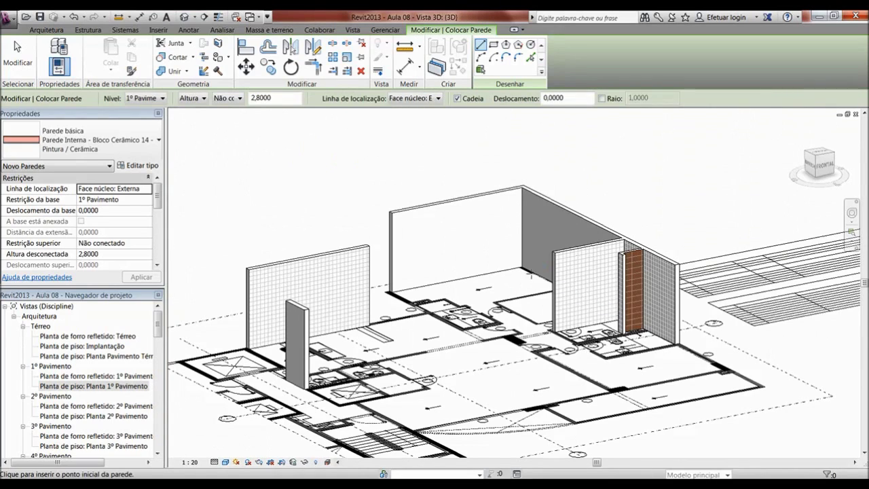
scroll(582, 284, "up", 3)
scroll(582, 283, "up", 2)
mouse_move(582, 284)
middle_mouse_down()
mouse_move(699, 307)
mouse_move(400, 217)
mouse_move(326, 165)
middle_mouse_up()
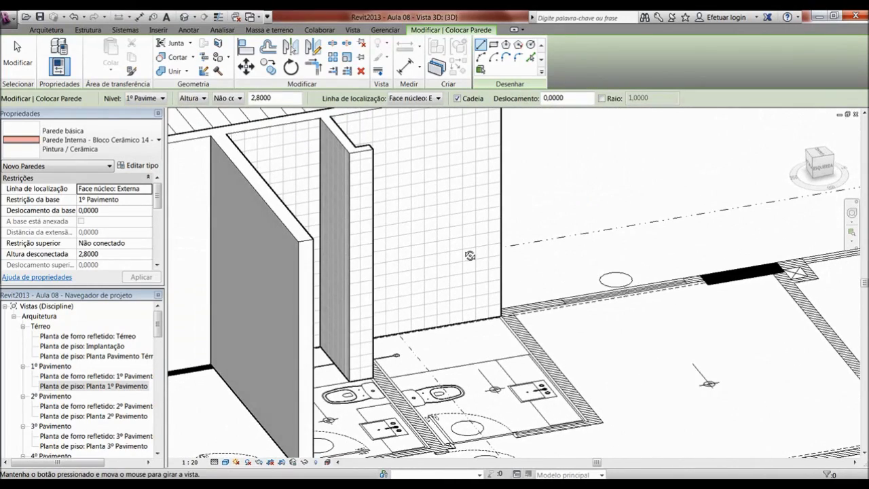
mouse_move(383, 210)
middle_mouse_down("shift")
mouse_move(547, 265)
mouse_move(808, 314)
mouse_move(593, 255)
middle_mouse_up("shift")
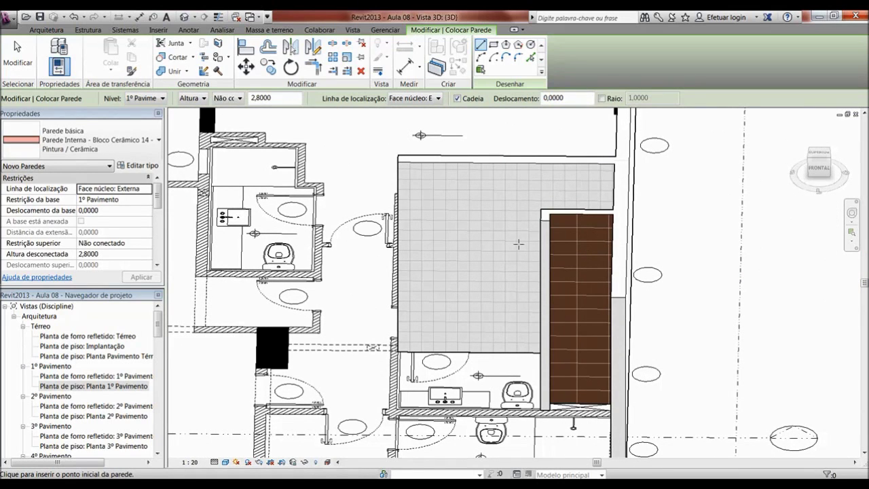
mouse_move(518, 244)
middle_mouse_down("shift")
mouse_move(618, 179)
mouse_move(514, 229)
mouse_move(393, 227)
middle_mouse_up("shift")
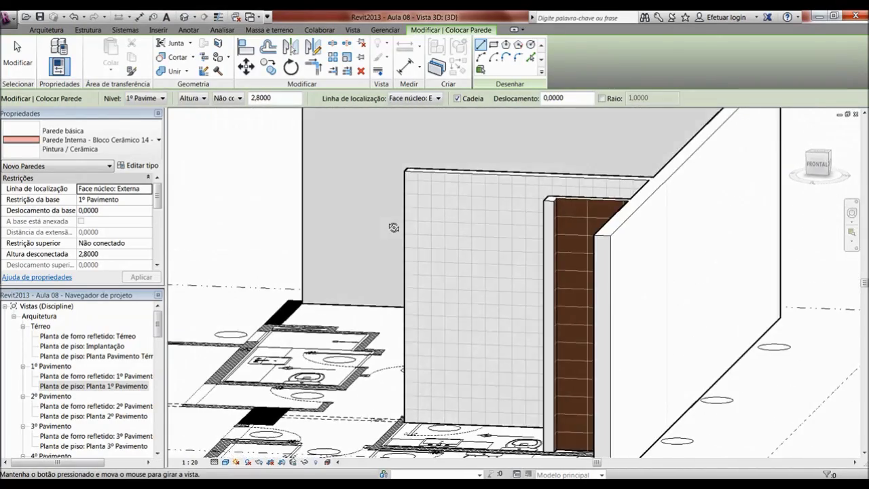
mouse_move(394, 228)
middle_mouse_down("shift")
mouse_move(500, 233)
mouse_move(584, 290)
mouse_move(525, 245)
mouse_move(675, 223)
middle_mouse_up("shift")
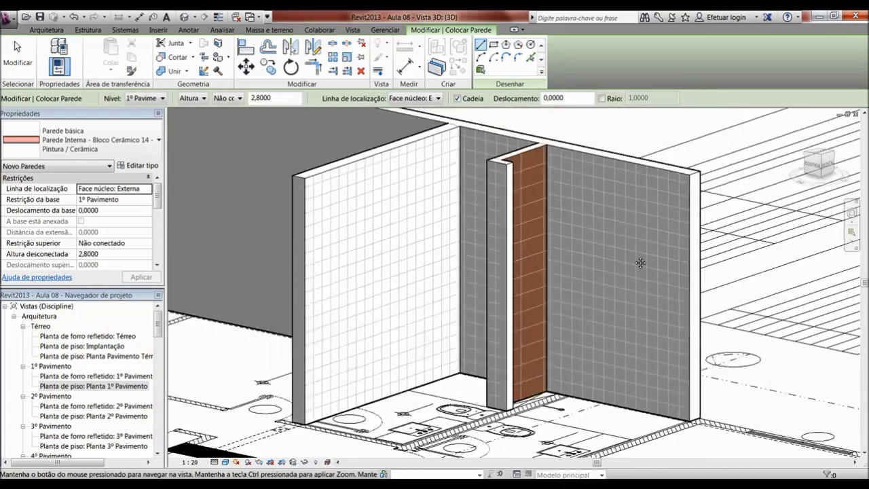
middle_click_drag(675, 222, 606, 250)
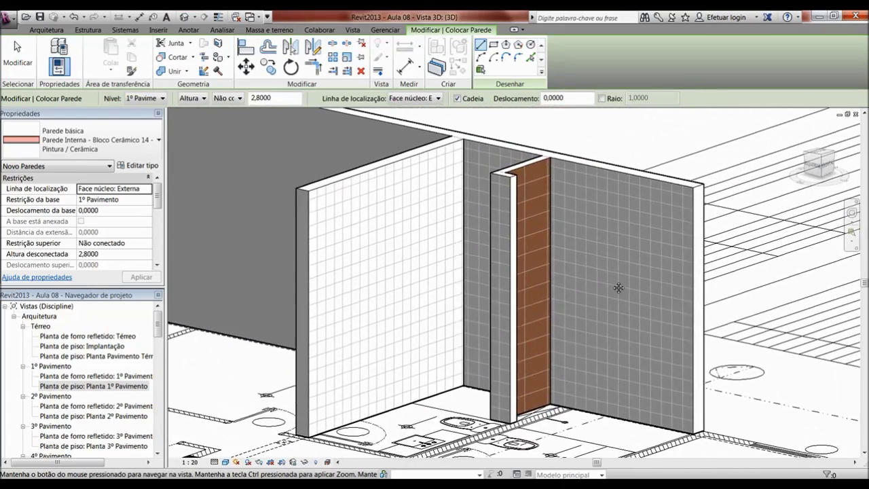
Zoom in on the tiled walls, then return to the 1º Pavimento floor plan.
scroll(533, 234, "down", 2)
scroll(533, 235, "down", 2)
scroll(533, 235, "down", 2)
scroll(533, 235, "down", 1)
scroll(533, 234, "up", 3)
scroll(533, 235, "up", 2)
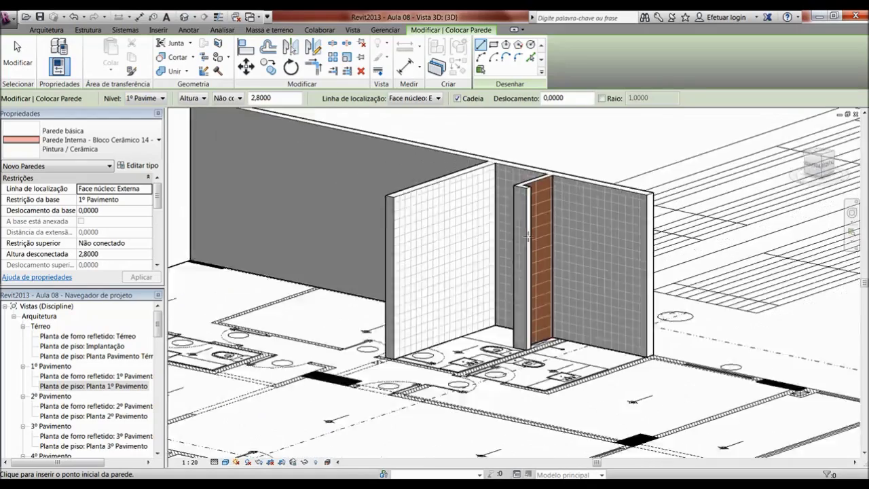
scroll(526, 235, "down", 4)
scroll(302, 241, "up", 2)
scroll(298, 241, "down", 2)
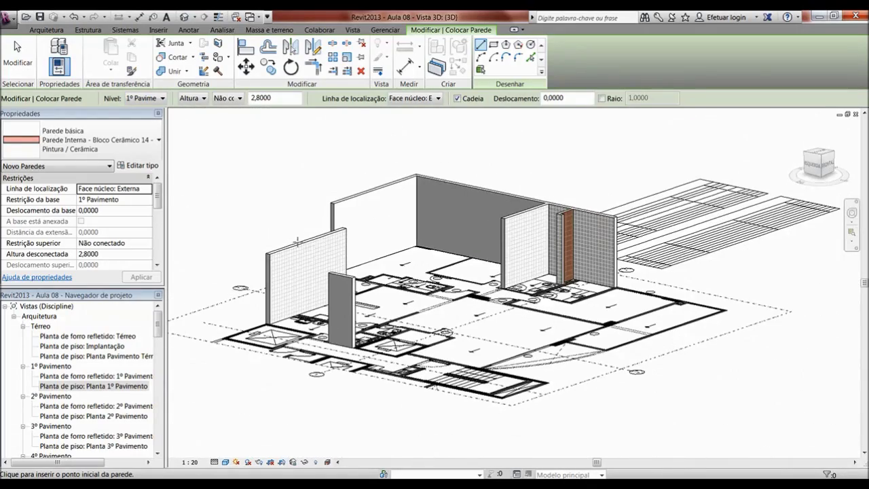
scroll(523, 244, "up", 2)
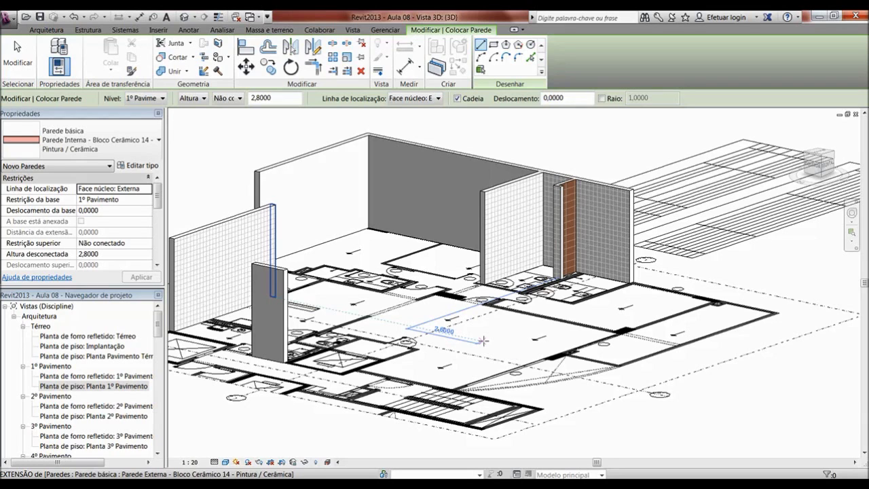
key("ctrl+Tab")
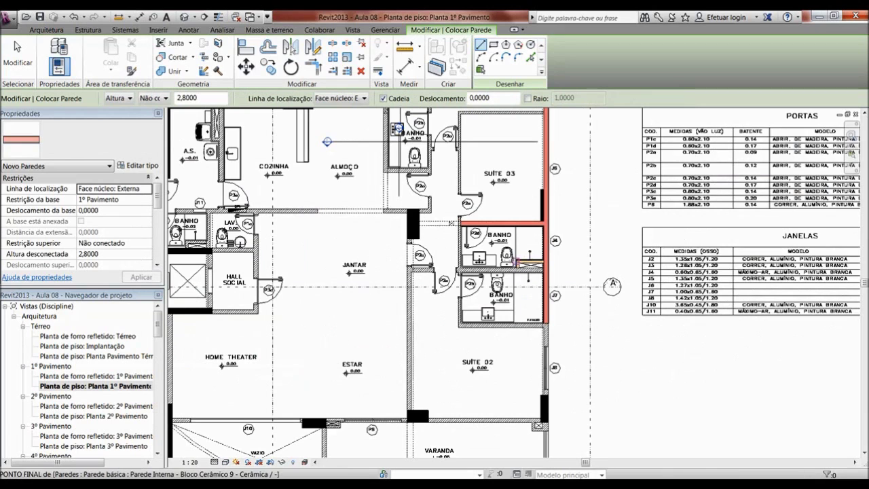
Zoom the Planta 1º Pavimento plan to show the whole apartment with its ceramic-block walls.
scroll(517, 260, "up", 3)
scroll(514, 261, "up", 2)
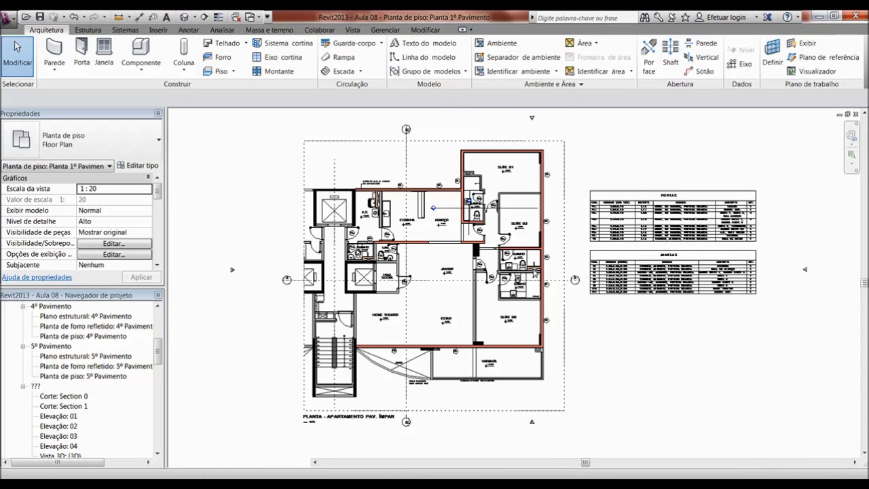
scroll(533, 279, "up", 3)
scroll(519, 269, "up", 2)
scroll(505, 254, "up", 2)
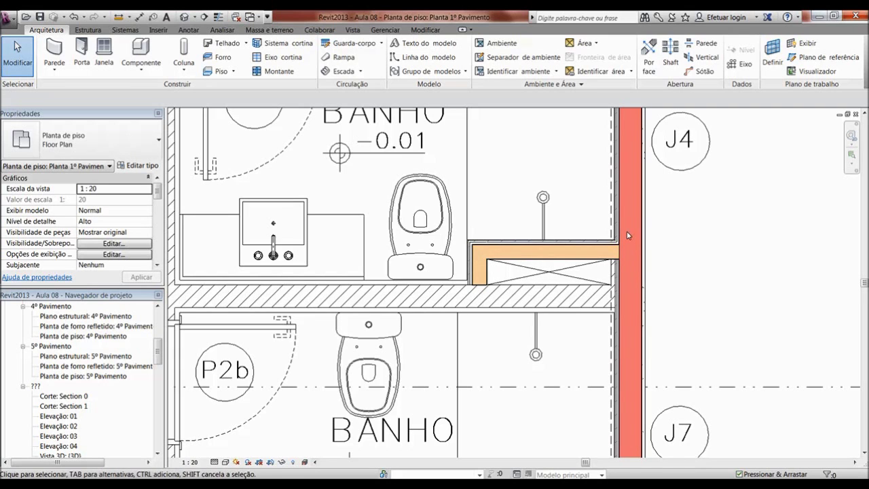
scroll(488, 268, "down", 3)
scroll(488, 269, "down", 2)
scroll(487, 268, "down", 2)
scroll(487, 268, "down", 2)
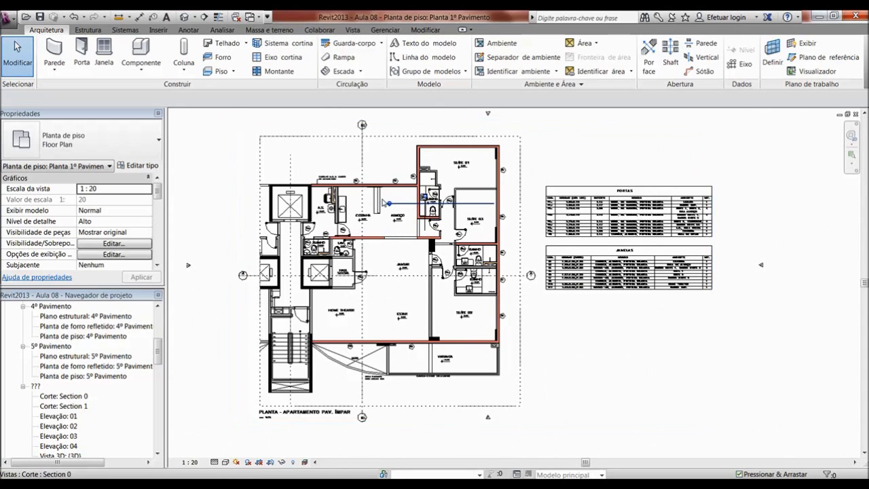
scroll(398, 260, "up", 1)
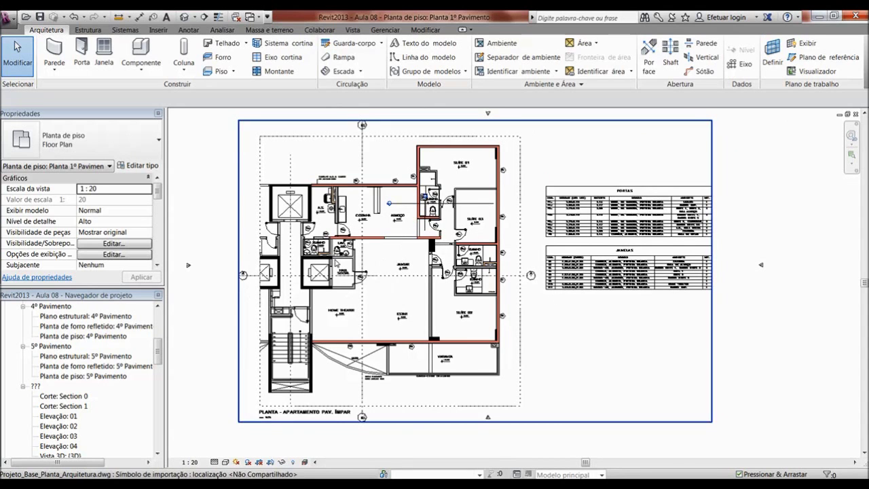
scroll(394, 256, "up", 1)
scroll(381, 248, "up", 2)
scroll(368, 239, "up", 1)
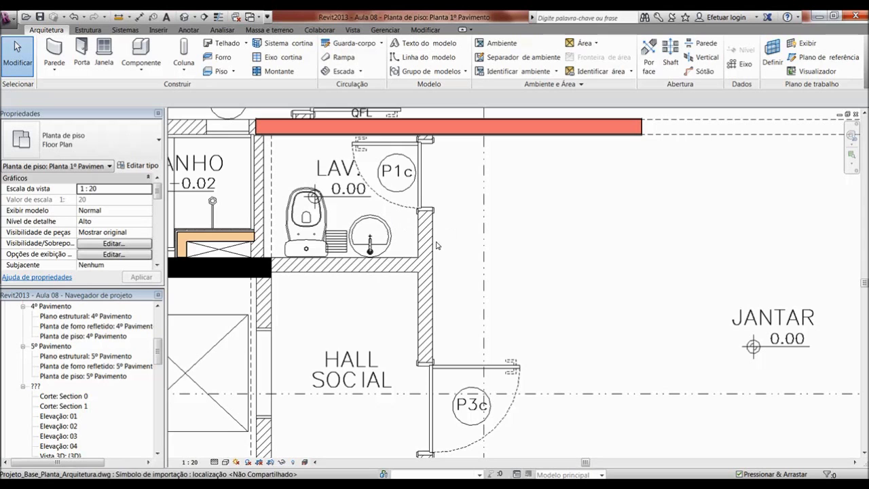
scroll(417, 212, "down", 3)
scroll(367, 268, "up", 2)
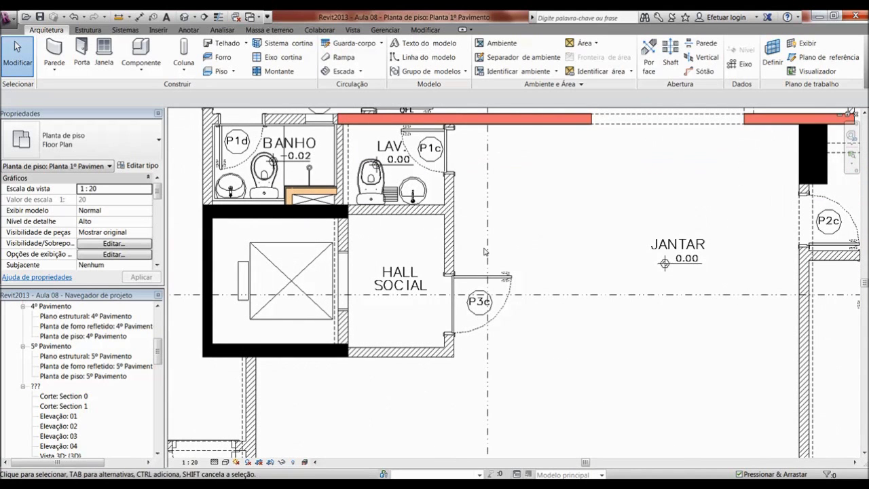
scroll(435, 263, "down", 3)
scroll(392, 328, "up", 2)
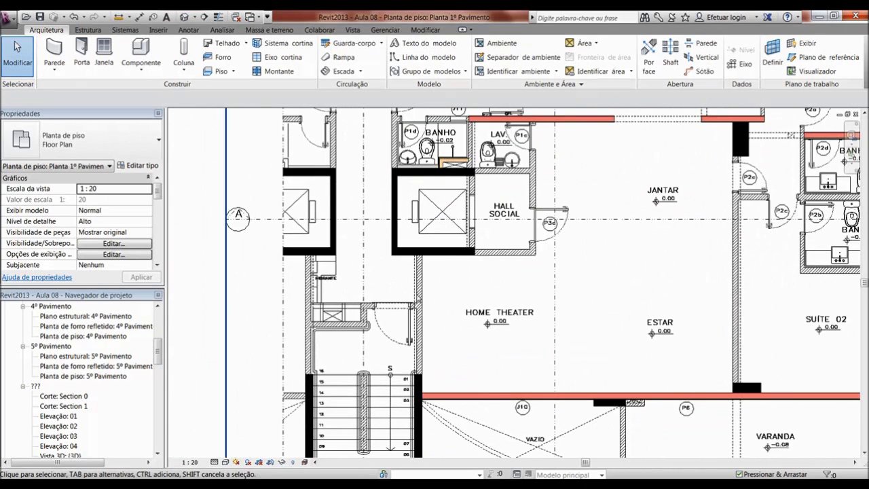
scroll(472, 272, "down", 3)
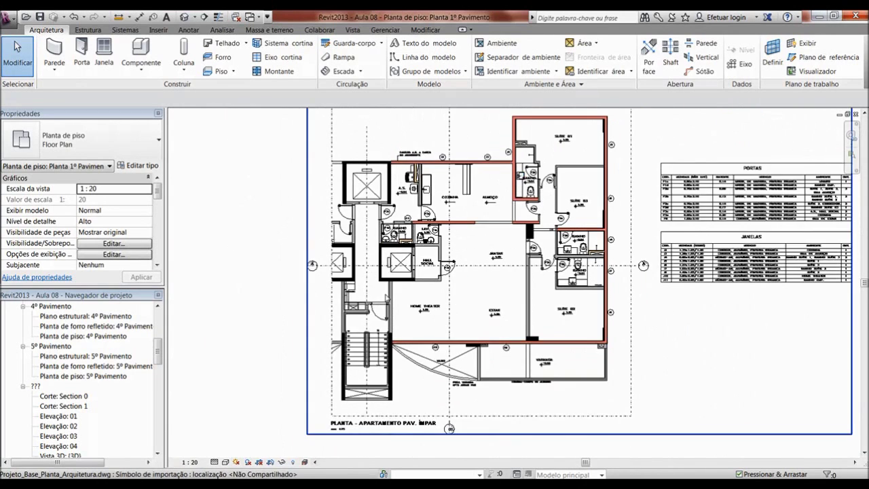
scroll(472, 271, "up", 2)
scroll(354, 324, "up", 2)
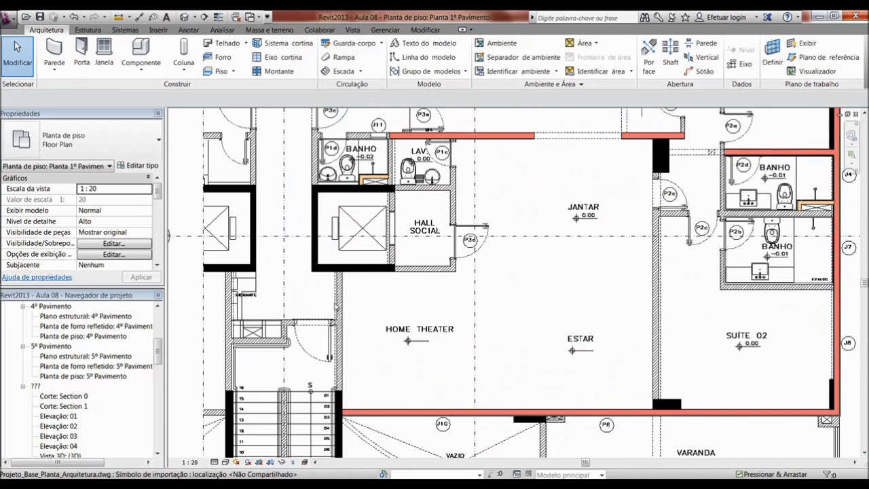
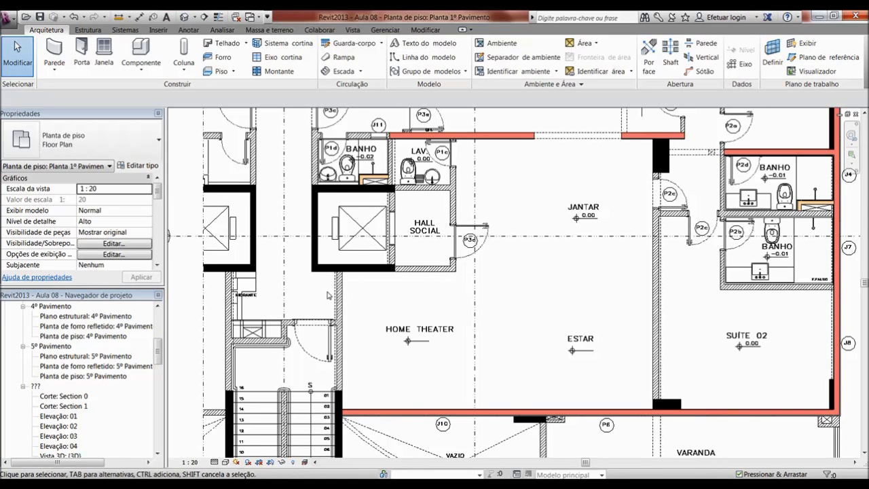
Zoom around the first-floor plan to review the walls traced over the DWG.
scroll(328, 295, "down", 5)
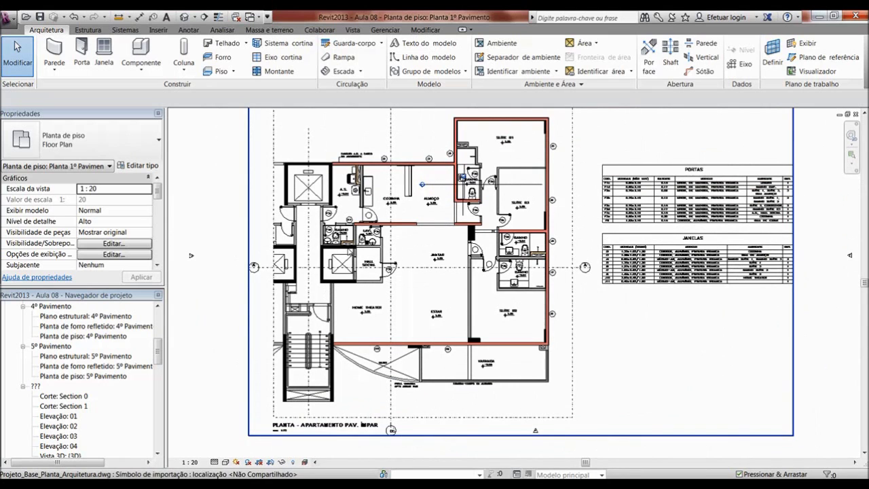
scroll(376, 214, "up", 2)
scroll(367, 217, "up", 1)
scroll(292, 244, "up", 1)
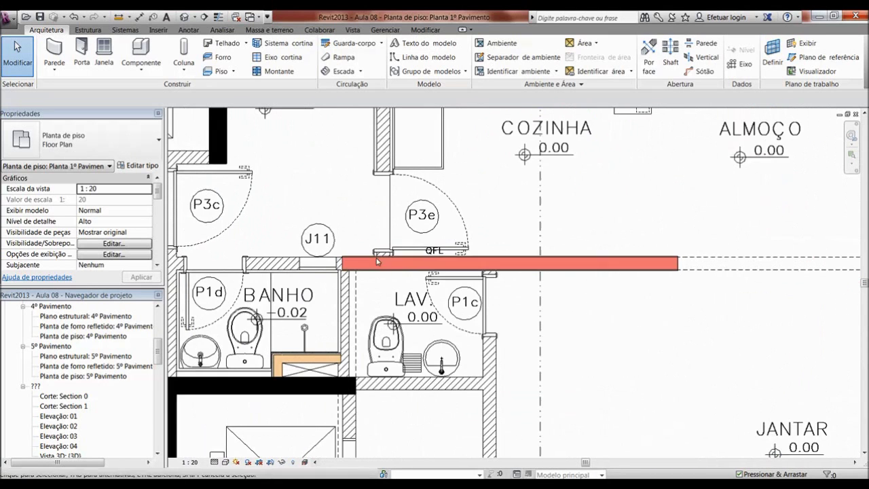
scroll(273, 270, "up", 1)
scroll(273, 269, "up", 1)
scroll(258, 264, "up", 1)
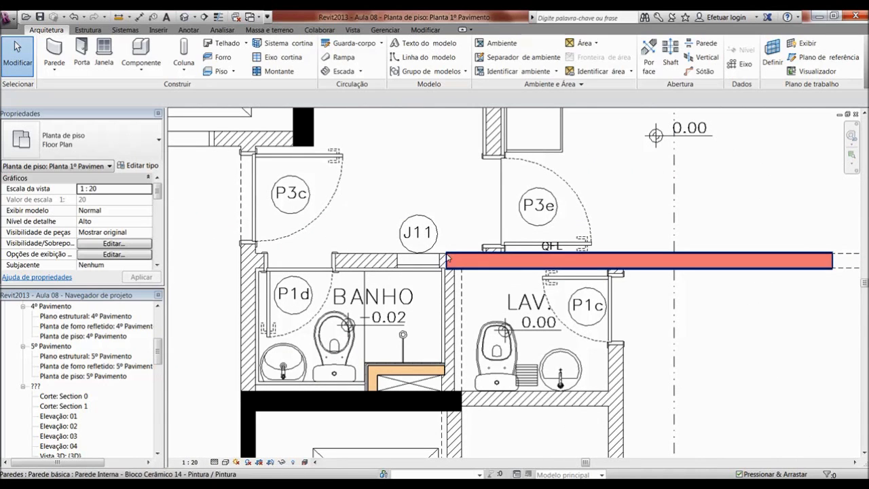
scroll(357, 211, "down", 2)
scroll(528, 181, "down", 1)
scroll(567, 171, "up", 1)
scroll(567, 171, "up", 1)
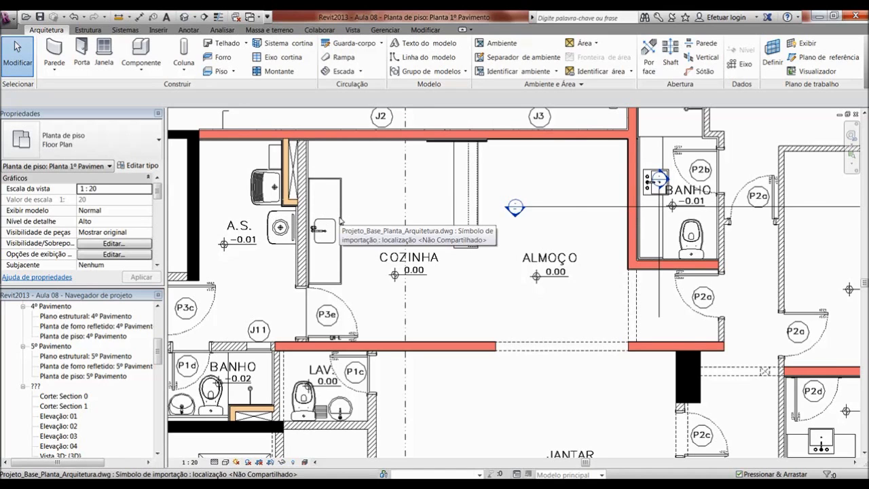
scroll(340, 221, "down", 3)
scroll(346, 212, "up", 3)
scroll(380, 197, "up", 2)
scroll(414, 183, "up", 2)
scroll(451, 168, "up", 3)
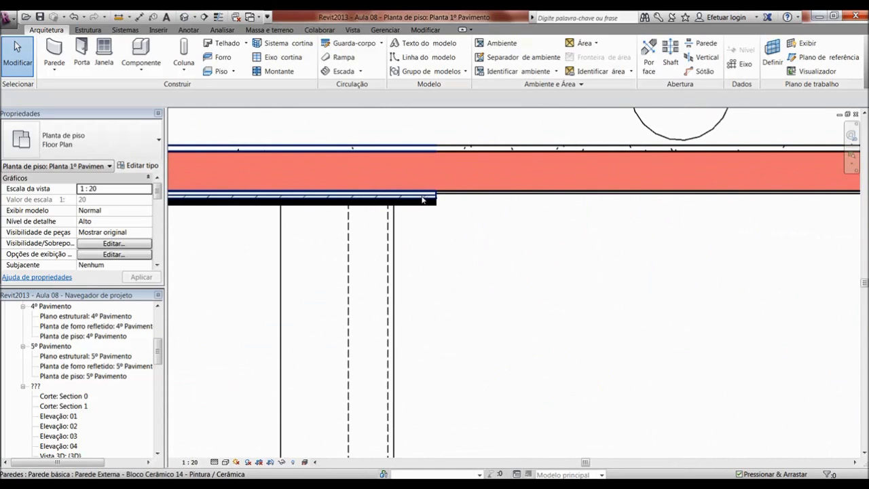
scroll(427, 197, "up", 2)
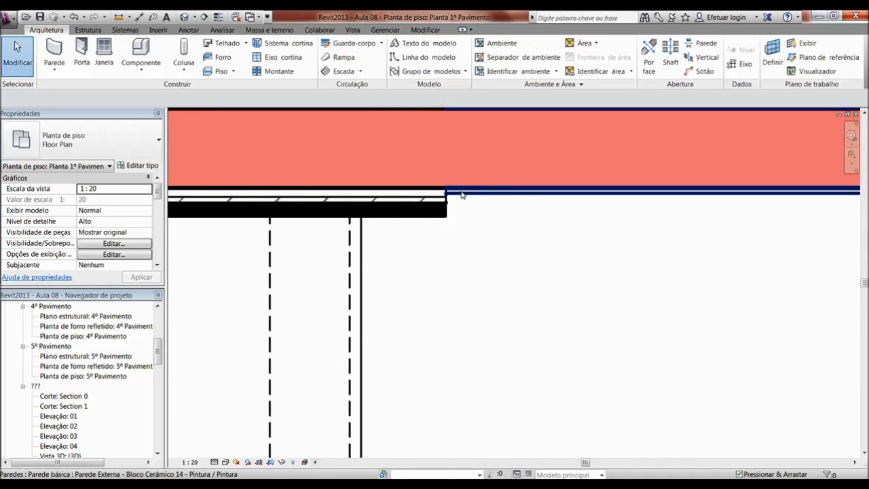
scroll(461, 195, "down", 2)
scroll(351, 154, "down", 2)
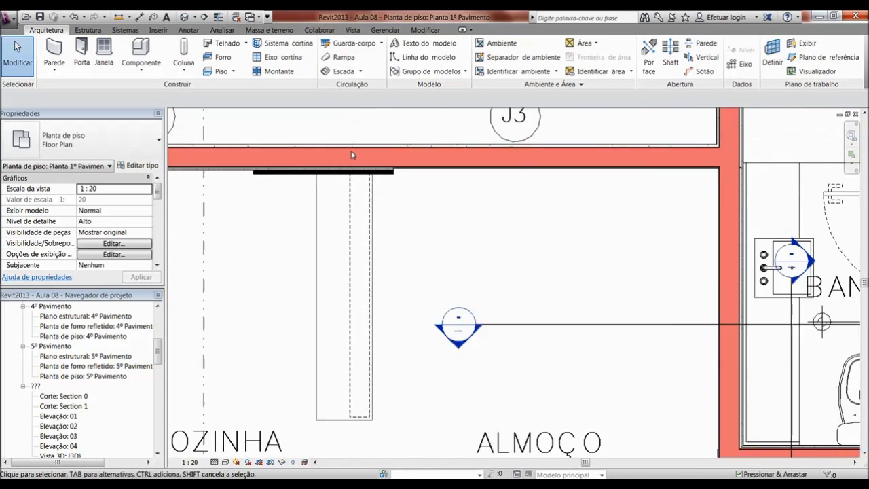
scroll(352, 155, "down", 1)
scroll(435, 183, "up", 1)
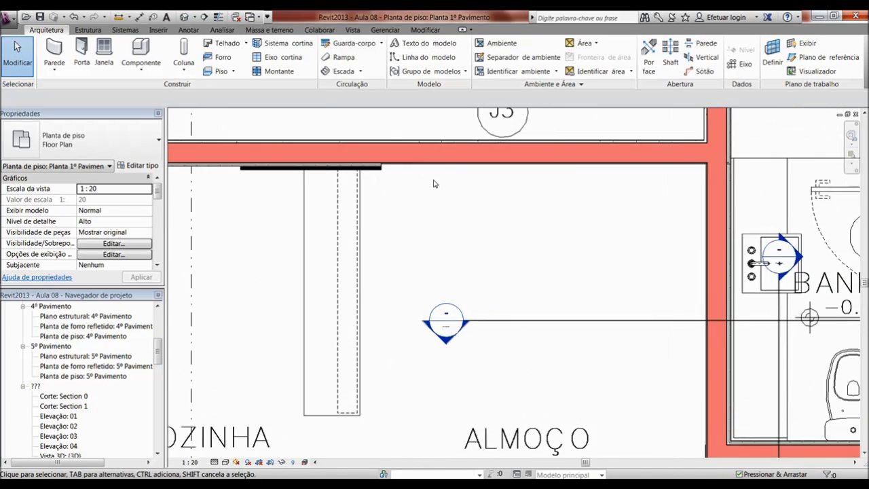
scroll(434, 184, "up", 2)
scroll(482, 220, "down", 1)
scroll(482, 220, "down", 2)
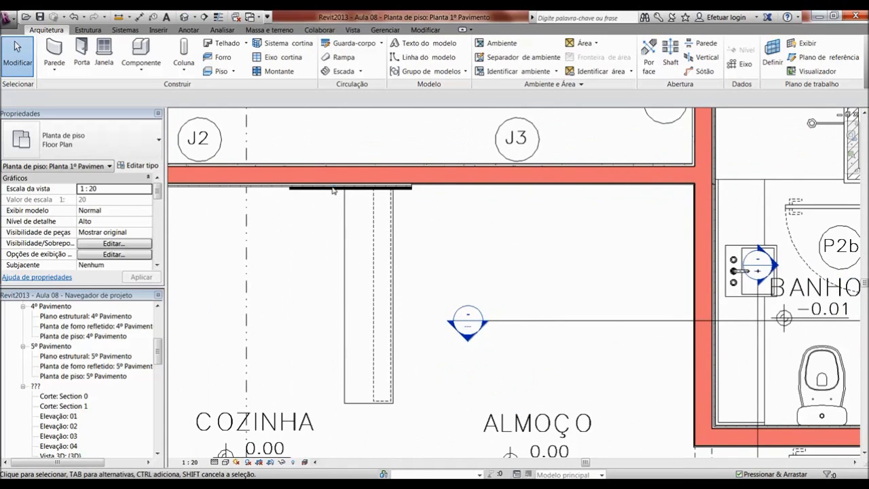
scroll(454, 197, "up", 3)
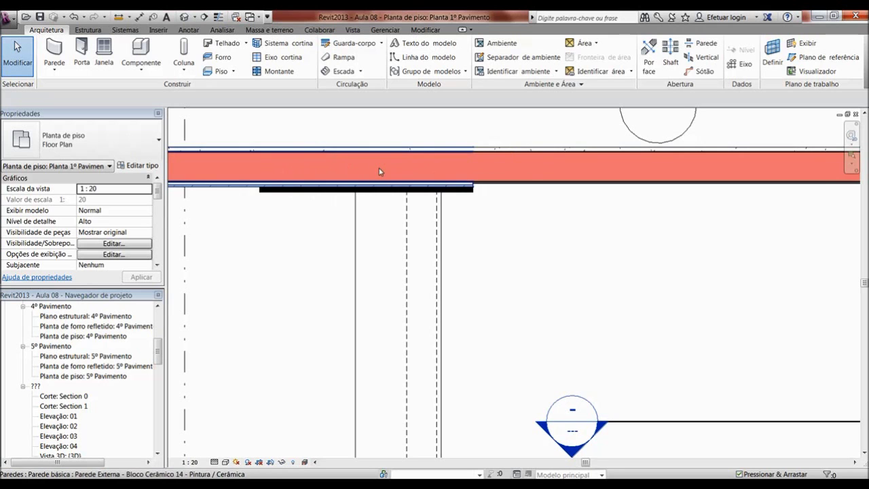
scroll(380, 172, "down", 2)
scroll(380, 171, "down", 3)
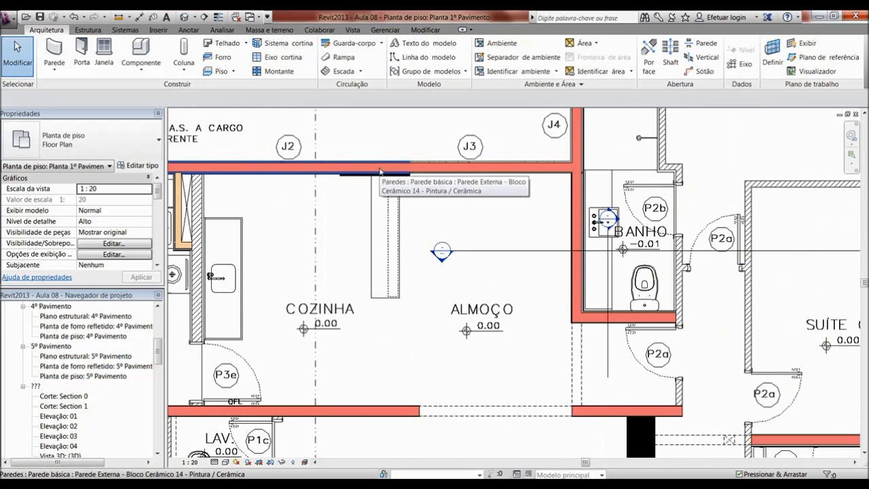
scroll(366, 177, "down", 1)
scroll(352, 181, "down", 2)
scroll(343, 211, "down", 2)
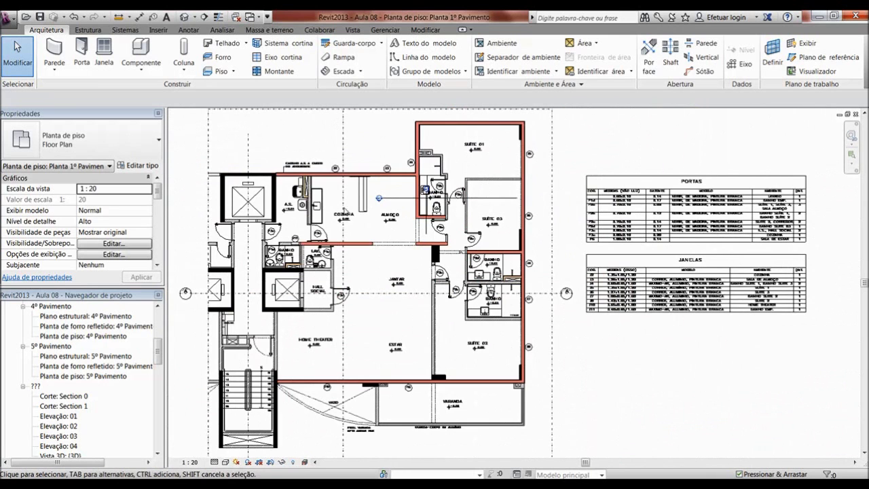
scroll(318, 230, "up", 2)
scroll(309, 216, "down", 1)
scroll(309, 216, "down", 1)
scroll(422, 211, "up", 1)
scroll(421, 211, "up", 2)
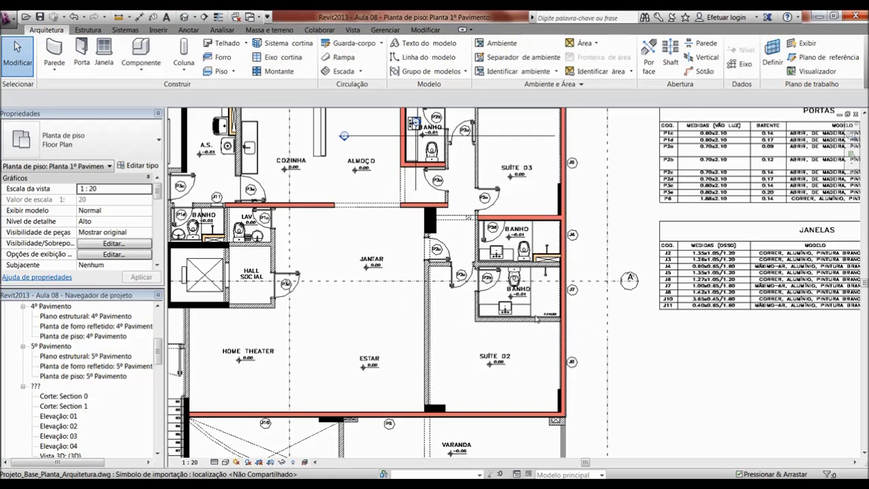
scroll(681, 360, "down", 4)
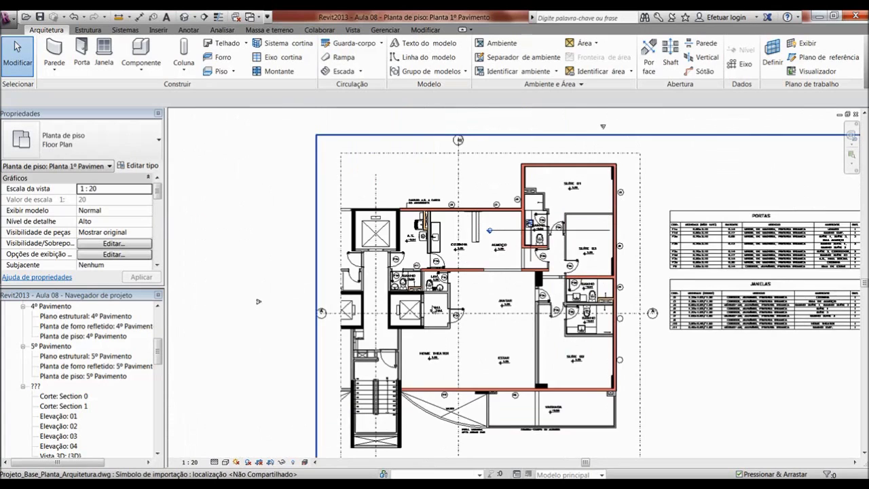
scroll(377, 265, "up", 6)
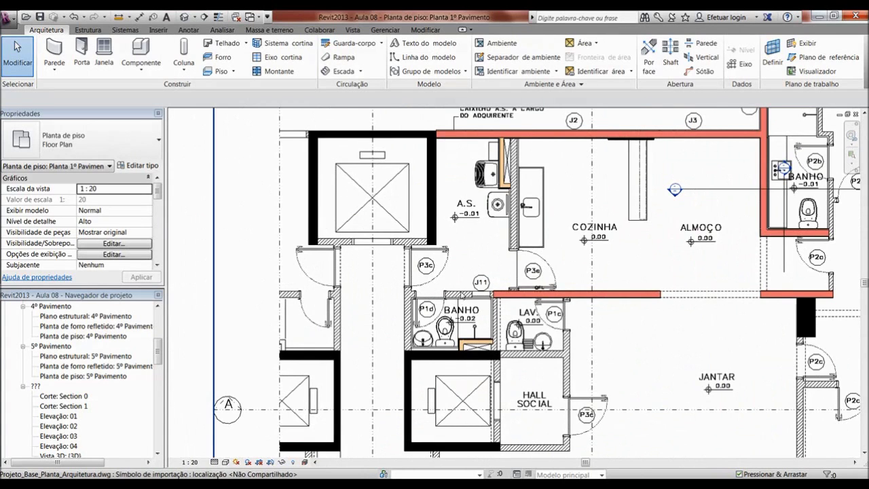
scroll(309, 216, "down", 5)
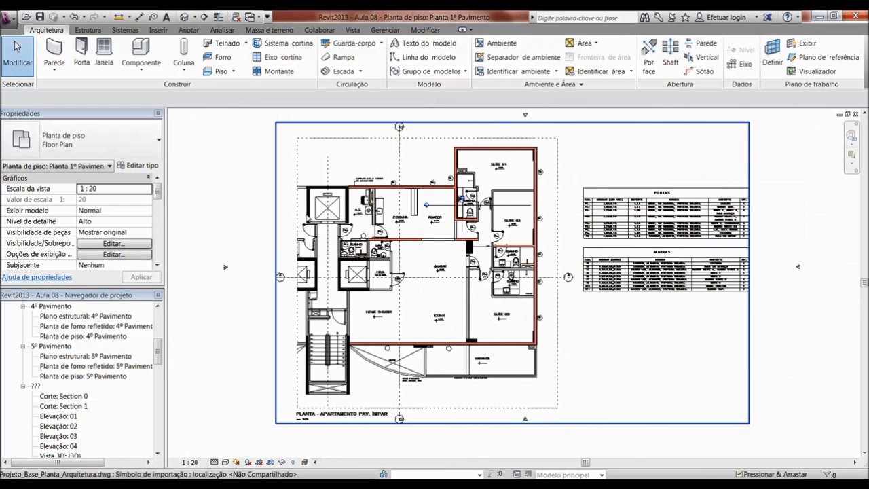
Orbit the 3D view to inspect the walls from another side, then return to the plan.
key("ctrl+Tab")
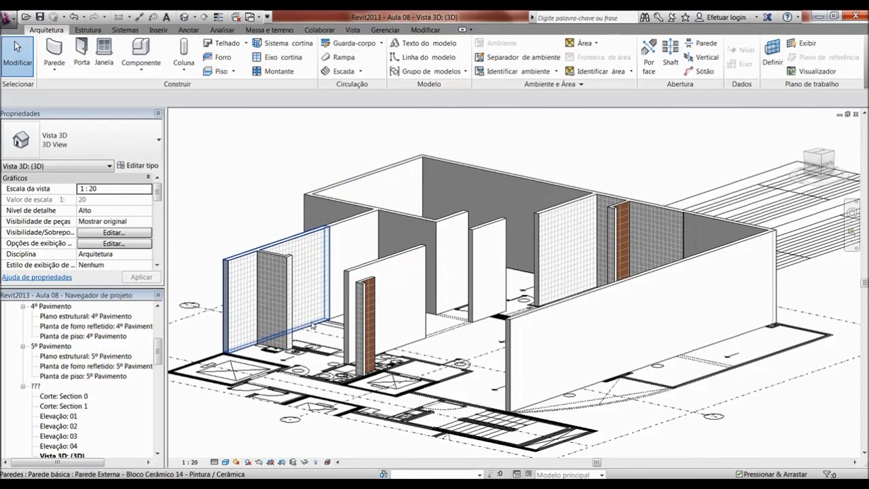
mouse_move(250, 284)
middle_mouse_down("shift")
mouse_move(491, 327)
mouse_move(405, 345)
mouse_move(399, 393)
mouse_move(572, 407)
mouse_move(635, 338)
mouse_move(459, 358)
mouse_move(438, 351)
mouse_move(462, 348)
middle_mouse_up("shift")
key("Escape")
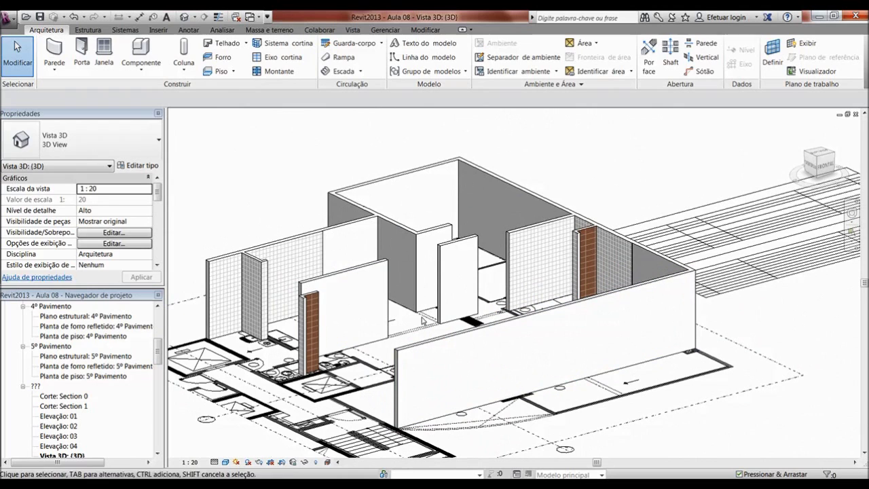
key("ctrl+Tab")
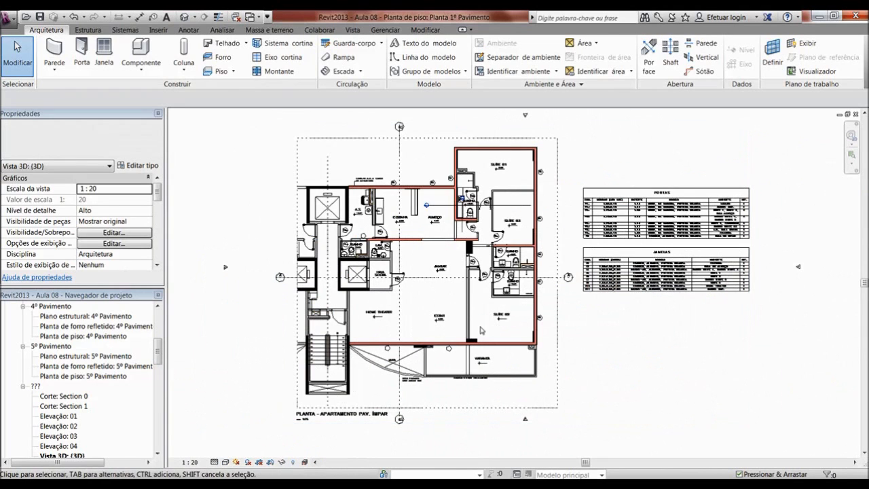
Start placing architectural walls (Parede: Arquitetônica) on the first-floor plan.
scroll(713, 337, "up", 2)
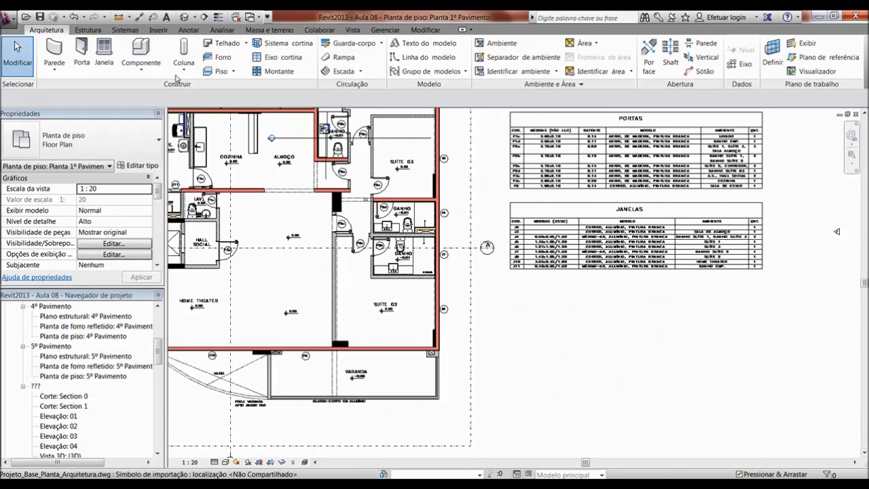
left_click(54, 66)
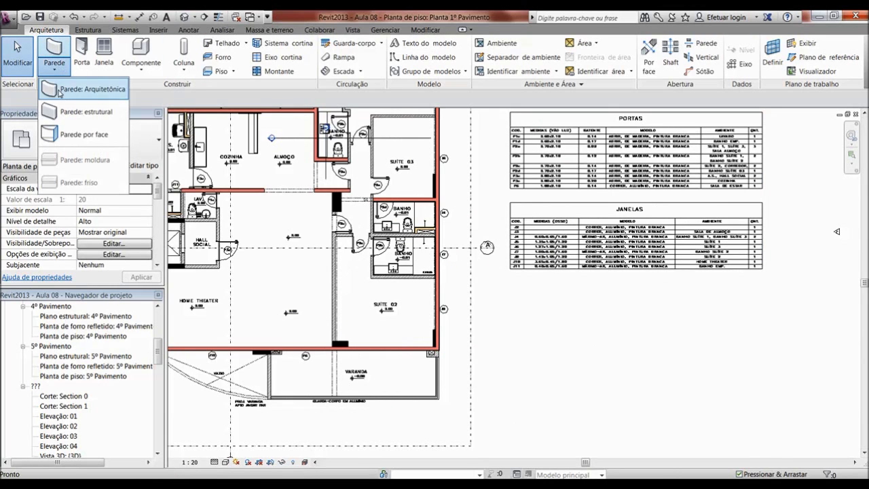
left_click(60, 95)
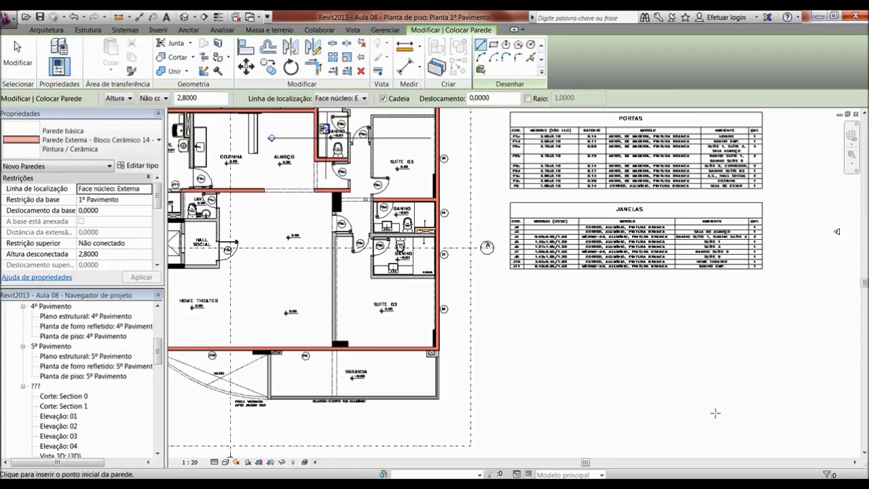
Draw a stepped chain of practice exterior walls going up, right, down and right.
scroll(715, 413, "up", 4)
scroll(530, 387, "up", 1)
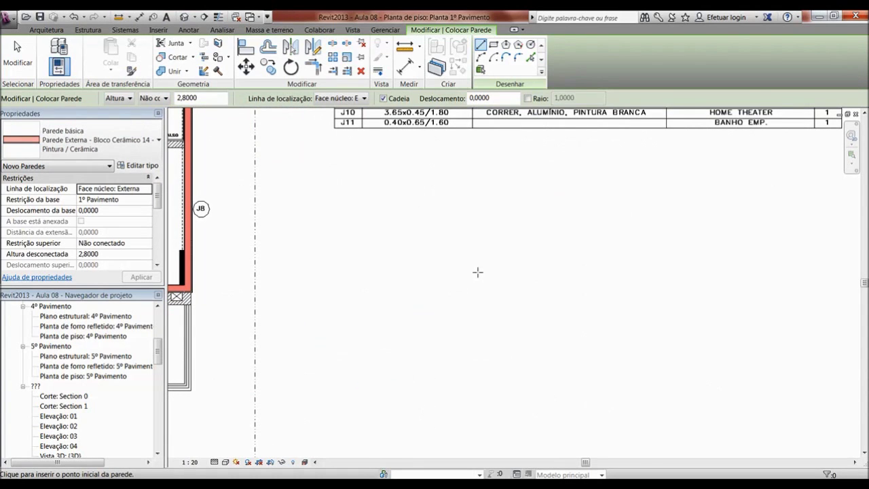
left_click(388, 335)
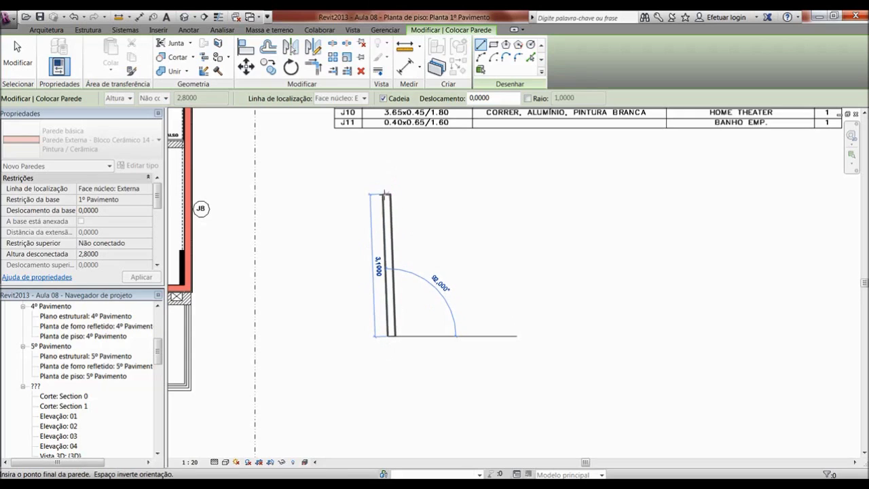
left_click(388, 194)
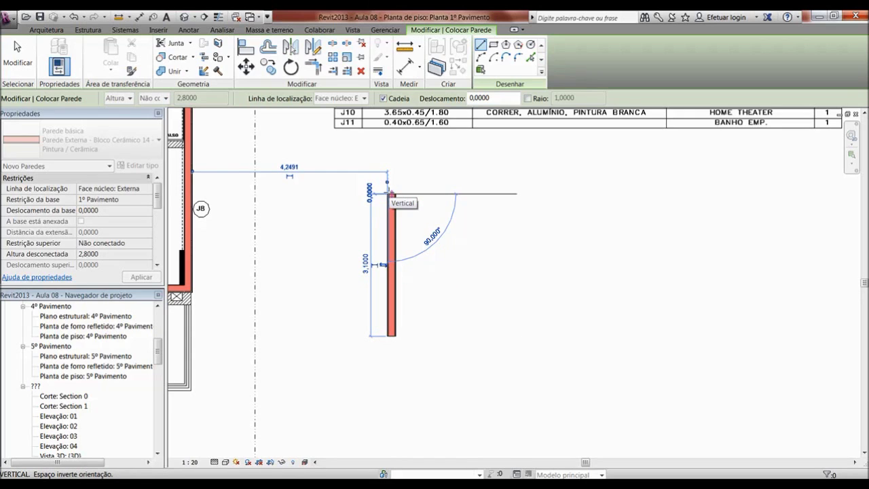
left_click(513, 197)
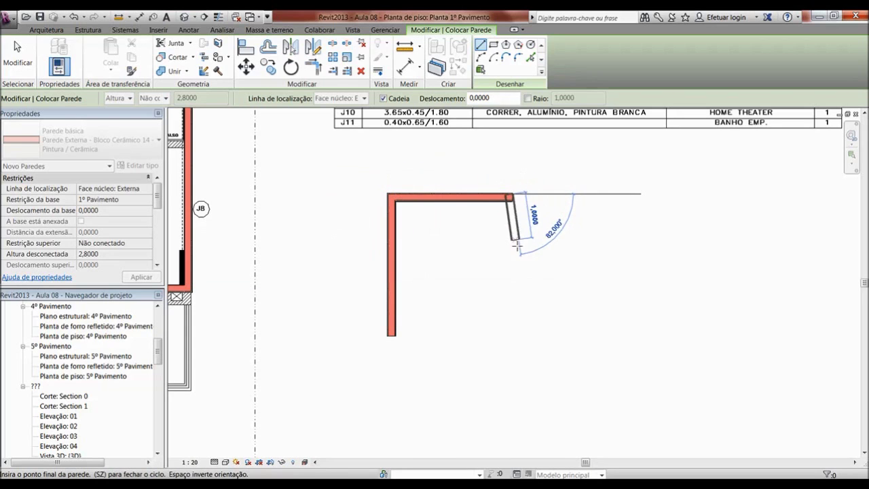
left_click(509, 272)
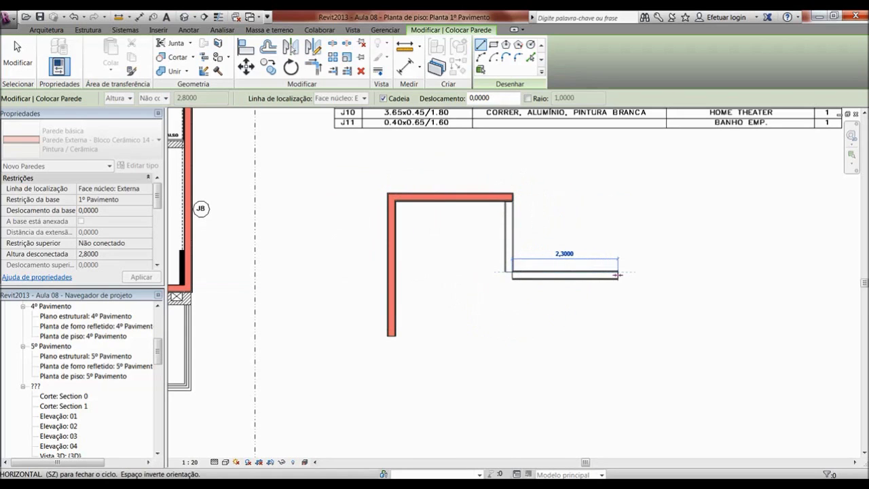
left_click(618, 275)
key("Escape")
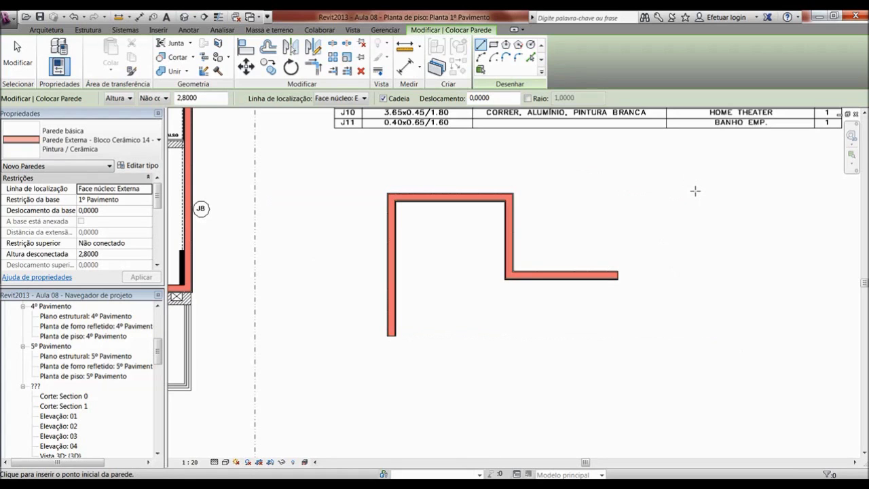
Add a separate 3.30 m vertical exterior wall to the right of the stepped walls.
left_click(695, 191)
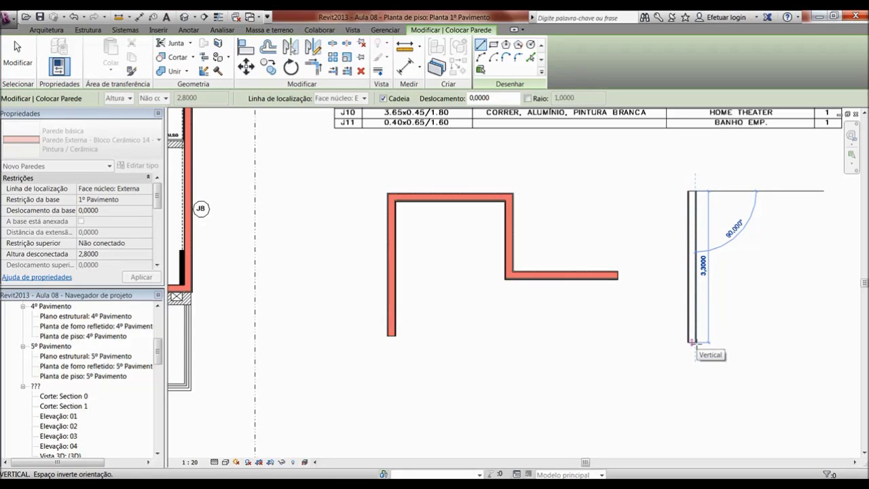
left_click(692, 341)
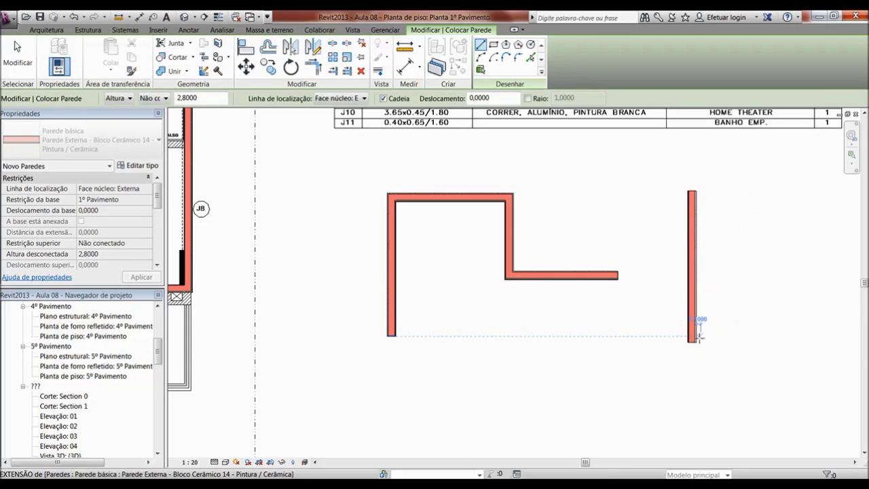
key("Escape")
key("Escape")
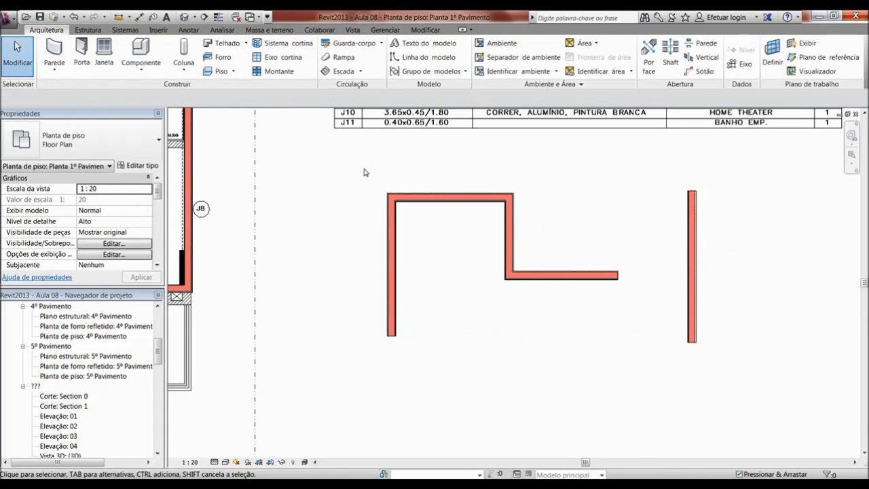
Delete the practice walls and start walls of type Parede Interna 14 Pintura/Pintura.
left_click_drag(364, 173, 717, 377)
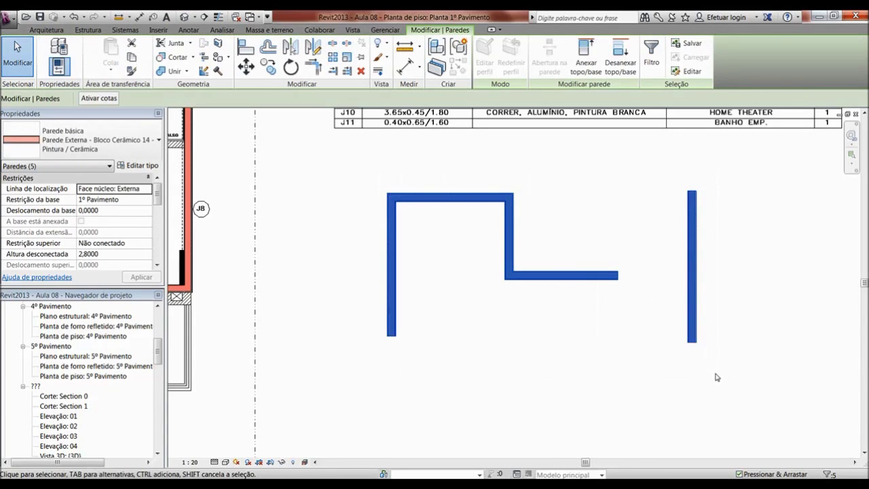
key("Delete")
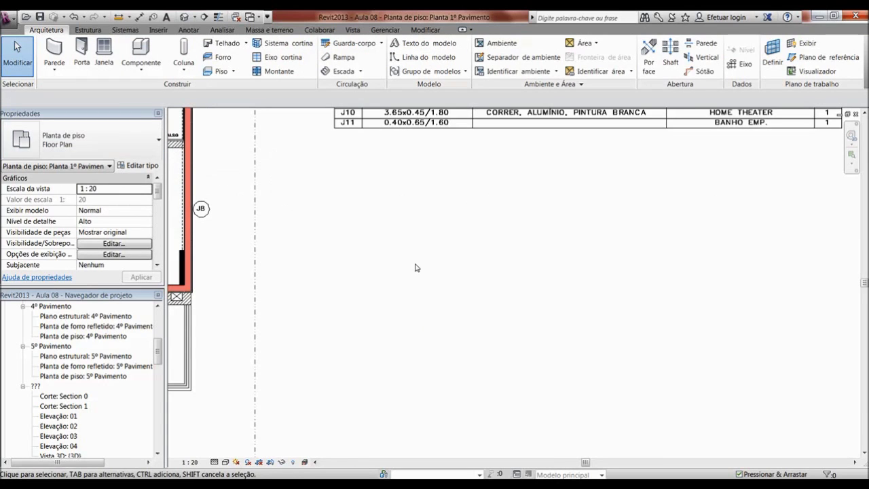
left_click(54, 69)
left_click(86, 85)
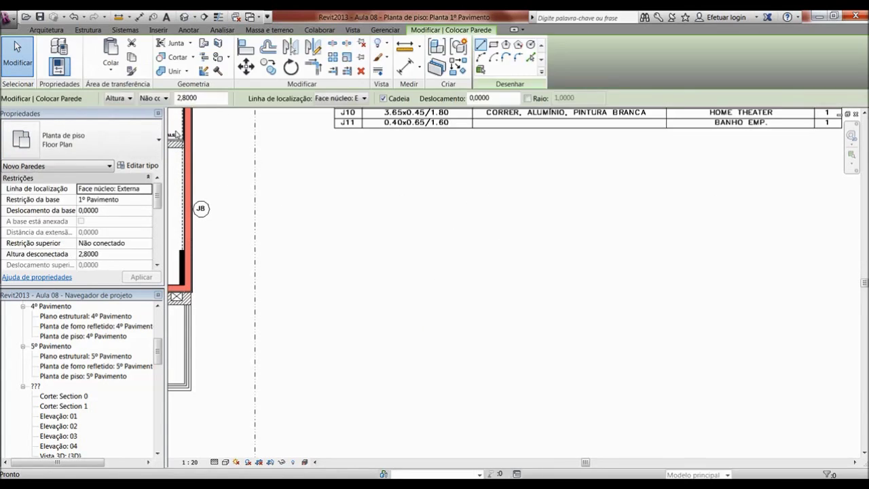
left_click(102, 139)
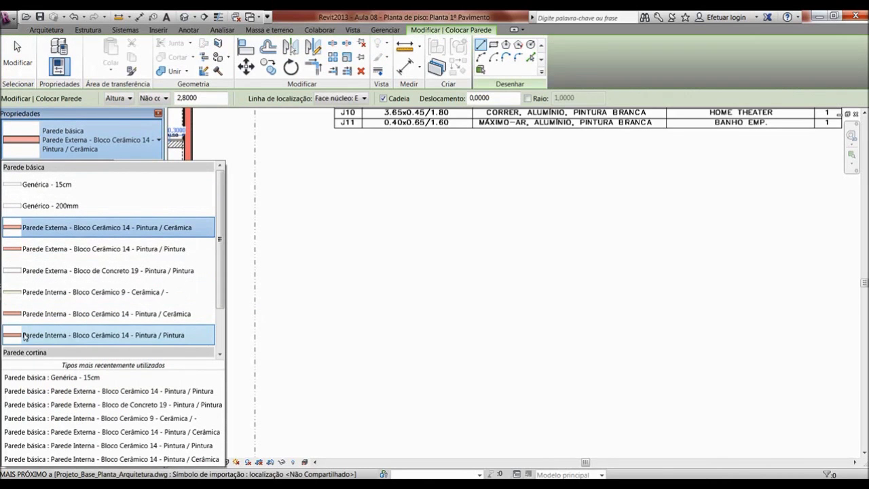
left_click(161, 338)
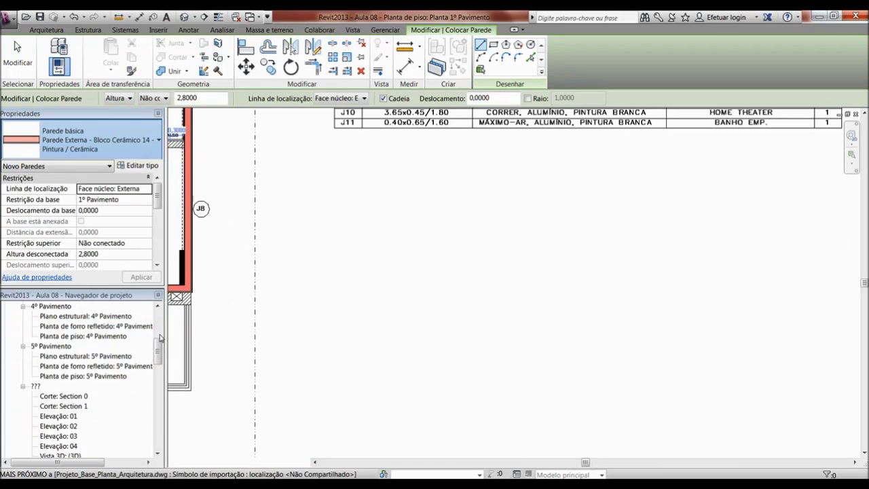
Draw two horizontal interior walls, 6.10 m above and 6.40 m below.
left_click(346, 223)
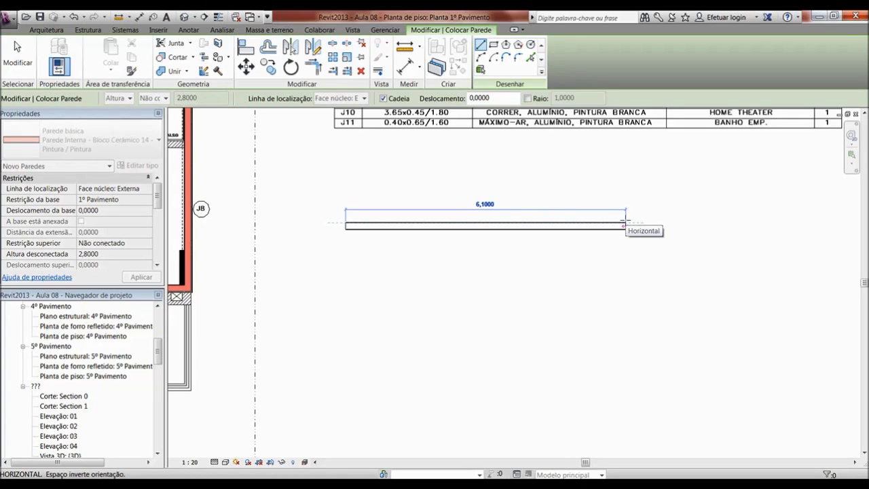
left_click(627, 218)
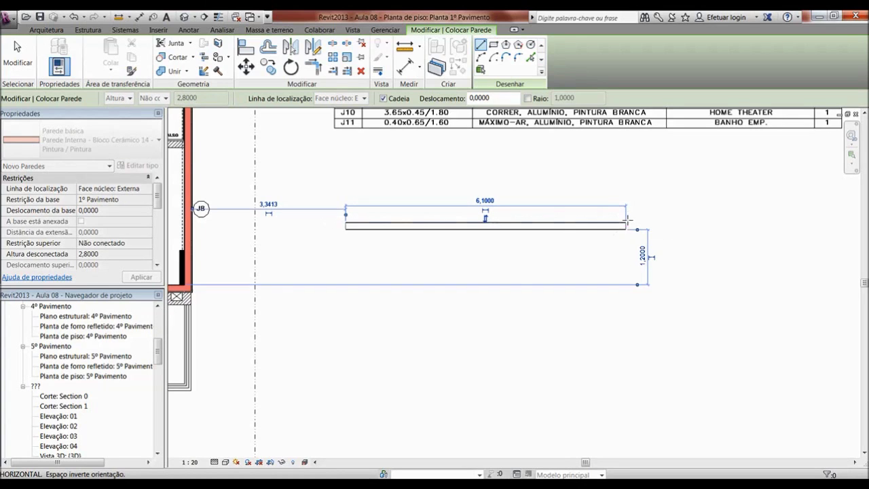
key("Escape")
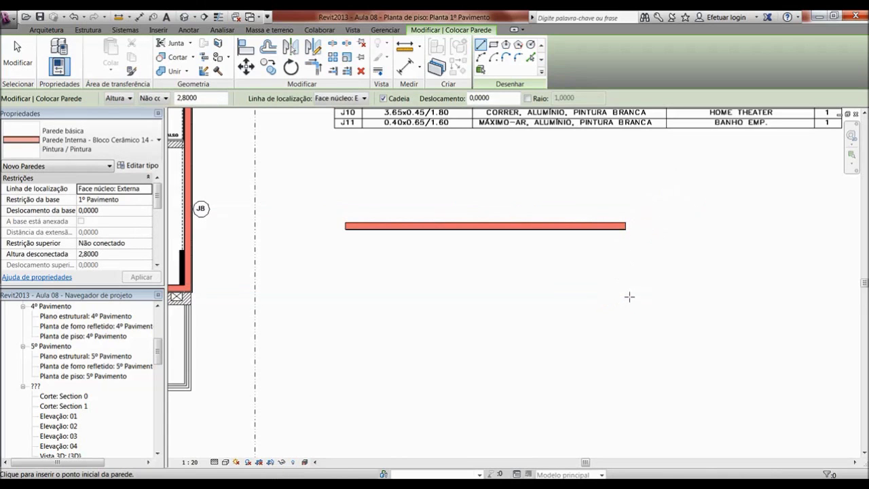
left_click(630, 296)
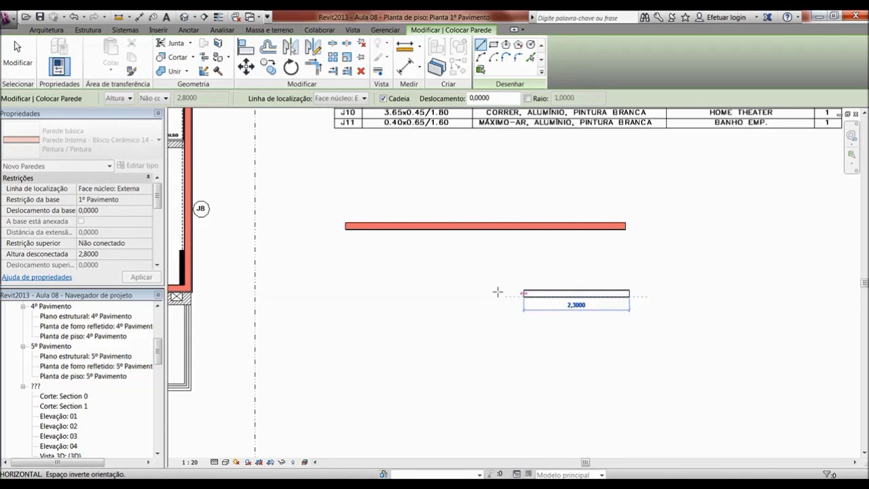
left_click(336, 296)
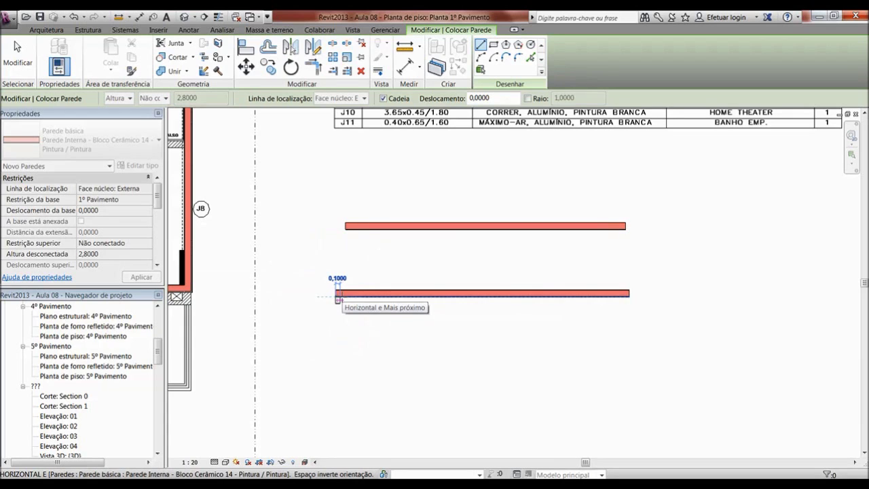
right_click(339, 300)
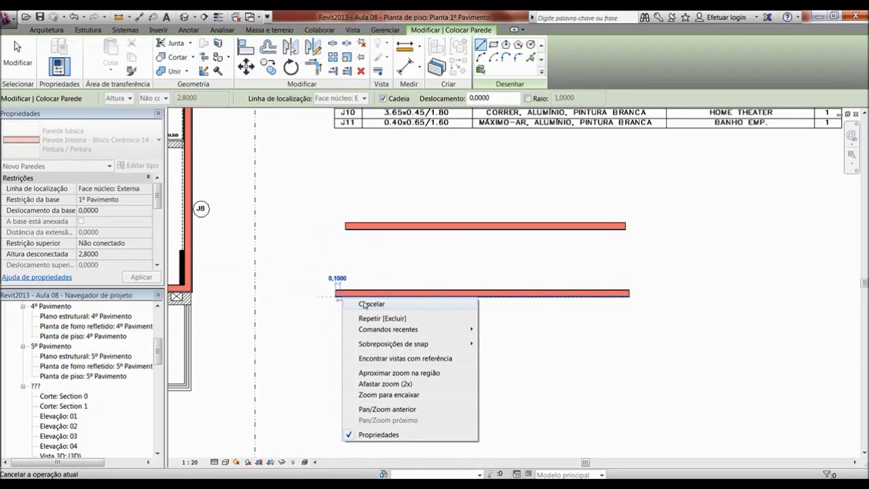
left_click(363, 305)
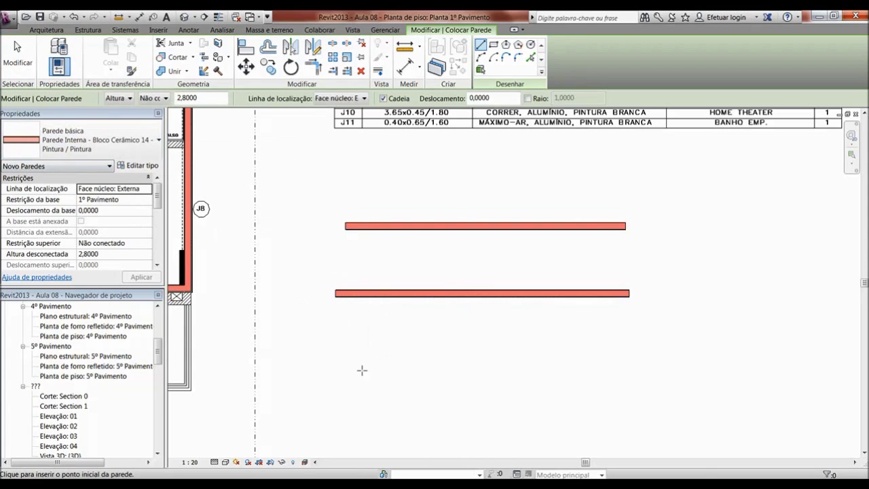
Draw a stepped interior wall with a 1.90 m horizontal segment meeting the lower wall in a T.
left_click(363, 402)
left_click(363, 339)
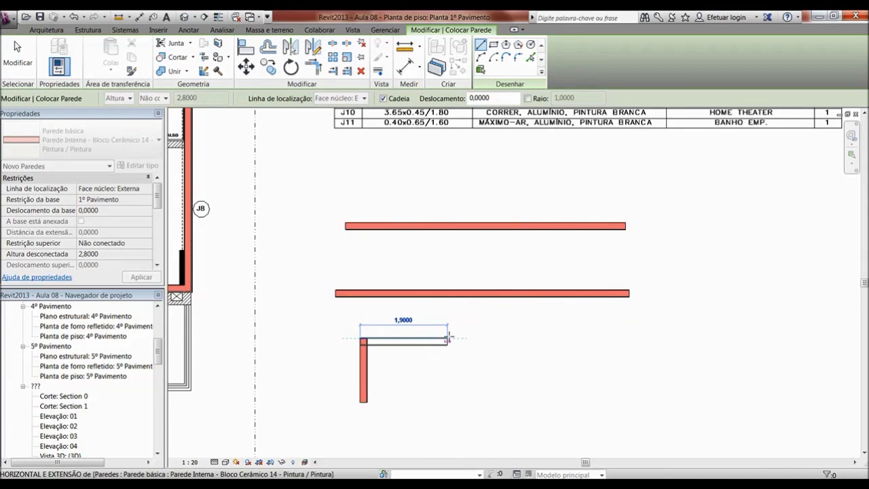
left_click(448, 339)
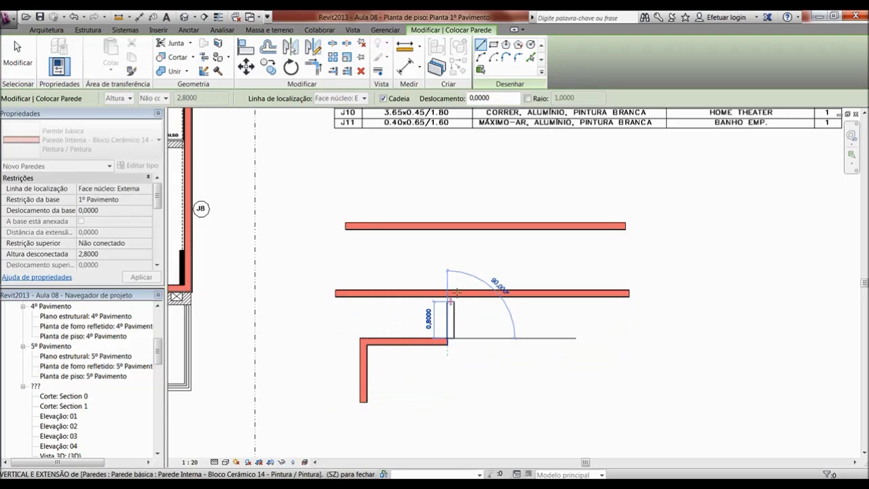
scroll(456, 292, "up", 1)
scroll(442, 296, "up", 1)
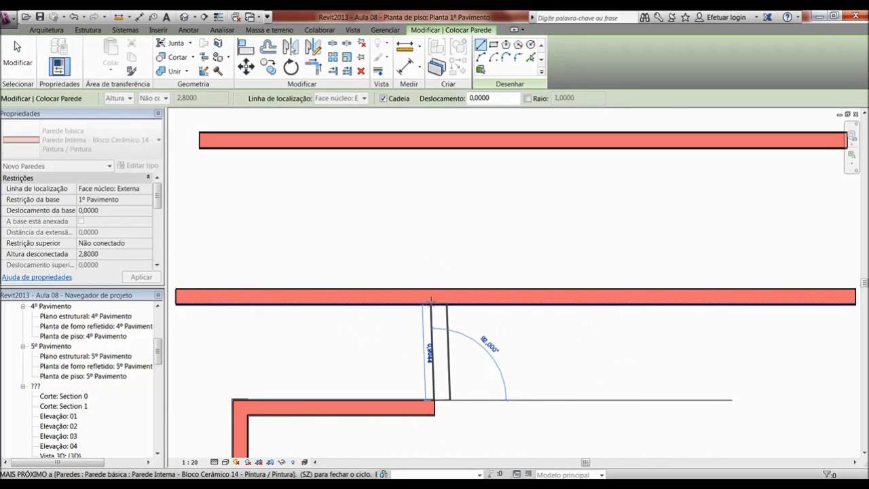
left_click(432, 299)
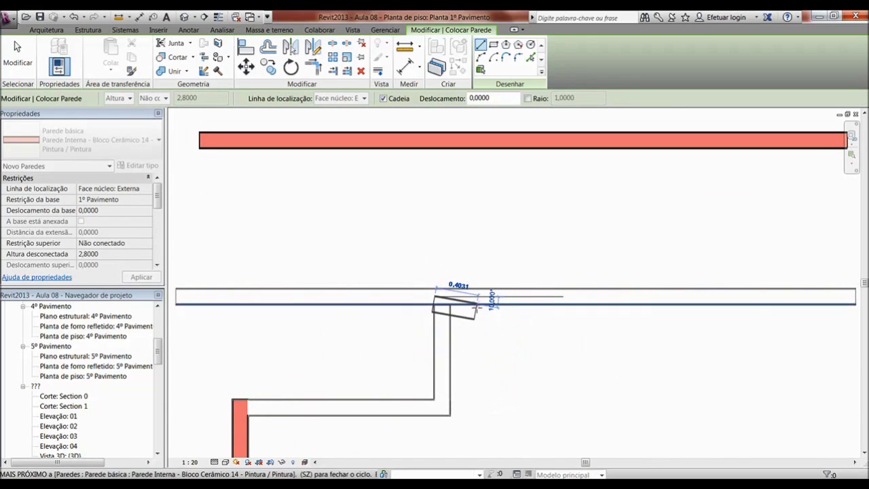
key("Escape")
scroll(462, 258, "down", 2)
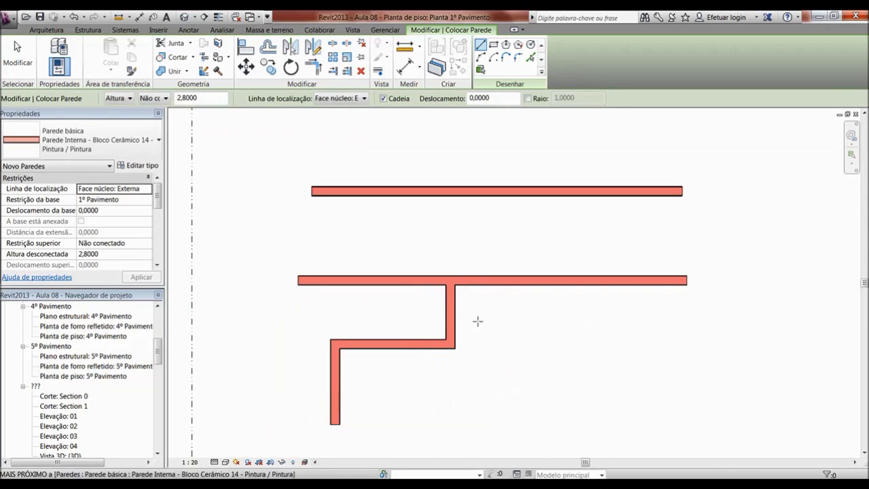
scroll(462, 282, "up", 2)
scroll(444, 247, "up", 3)
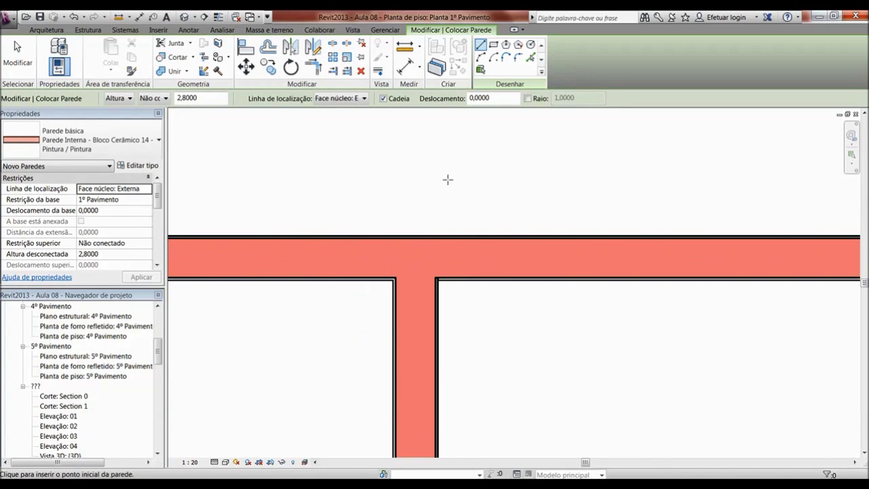
key("Escape")
scroll(472, 186, "down", 2)
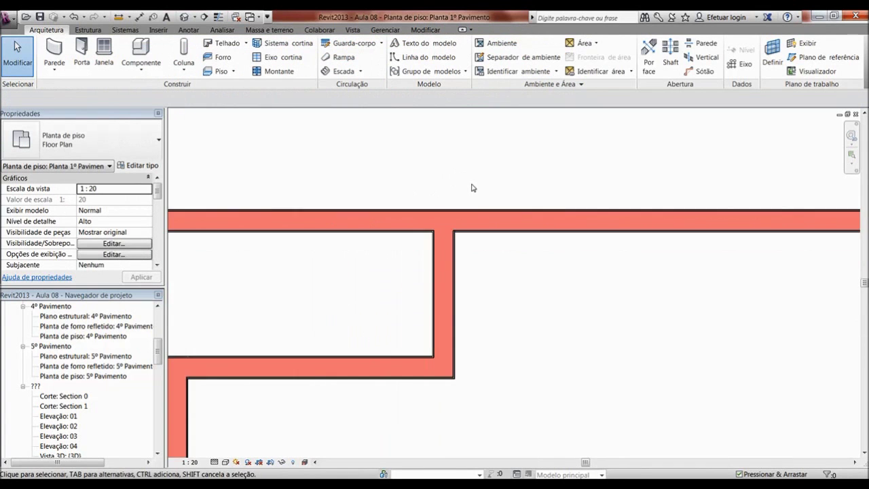
scroll(471, 238, "down", 2)
scroll(503, 329, "down", 1)
scroll(503, 329, "down", 2)
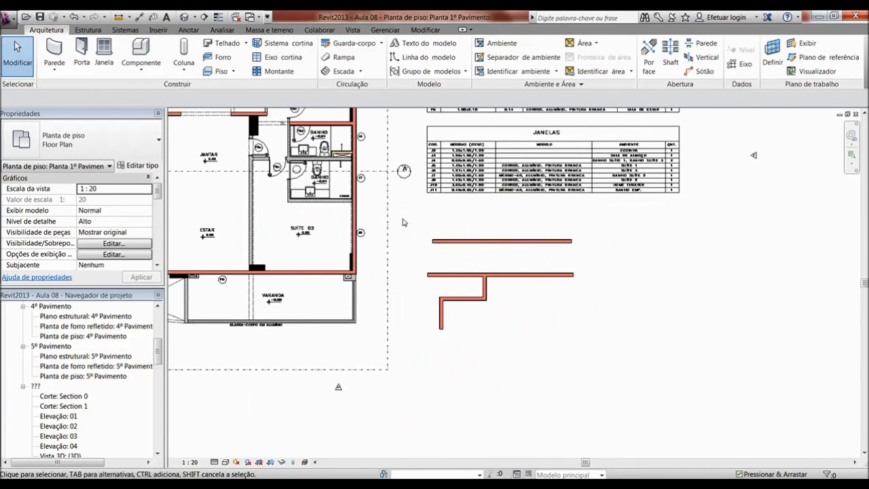
Window-select and delete the five practice interior walls, then zoom into the bathroom area.
left_click_drag(411, 222, 596, 348)
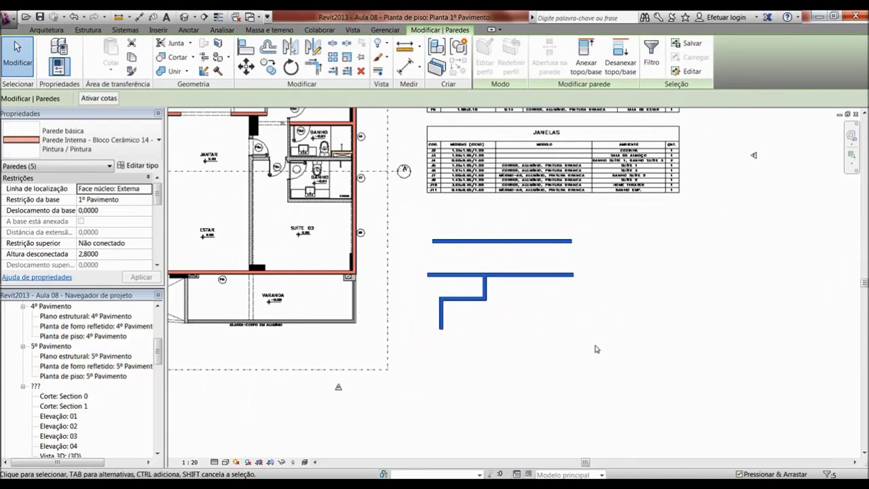
key("Delete")
scroll(586, 336, "down", 2)
scroll(537, 306, "down", 2)
scroll(473, 288, "up", 1)
scroll(473, 287, "up", 2)
scroll(460, 285, "up", 3)
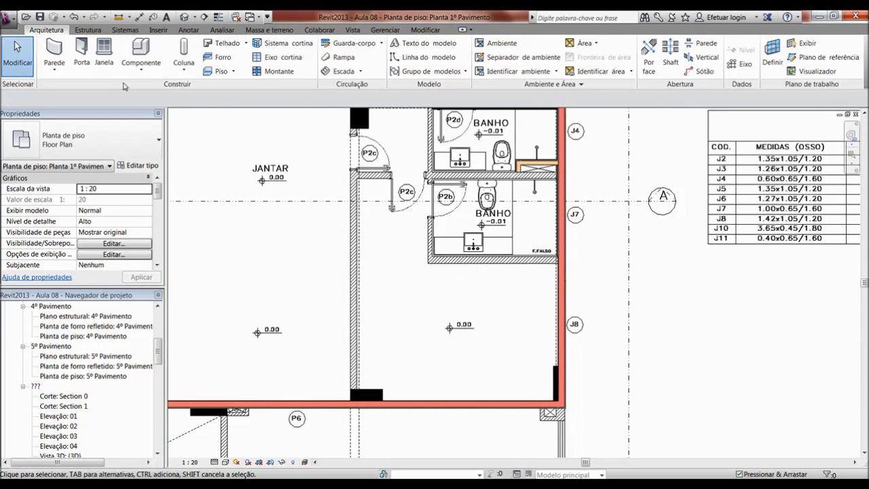
left_click(55, 70)
Draw a vertical interior wall from the exterior corner up to a T-junction above the P2c door.
left_click(82, 87)
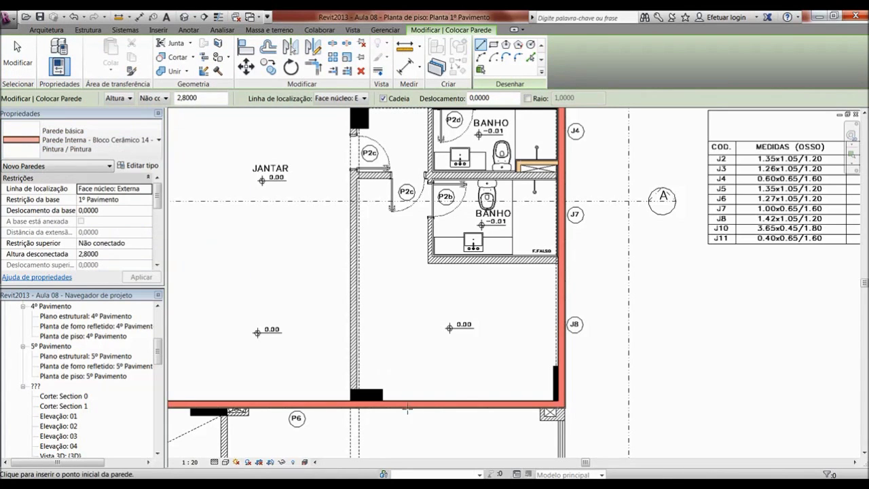
scroll(352, 399, "up", 2)
scroll(346, 405, "up", 2)
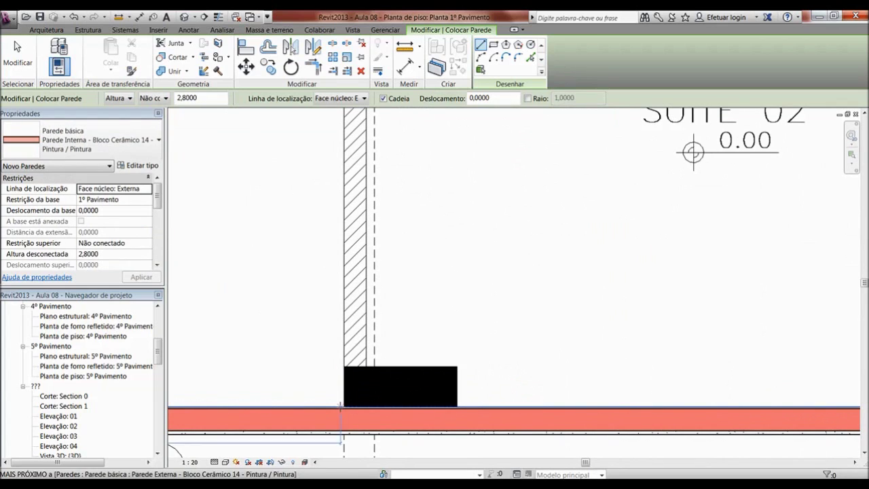
left_click(343, 407)
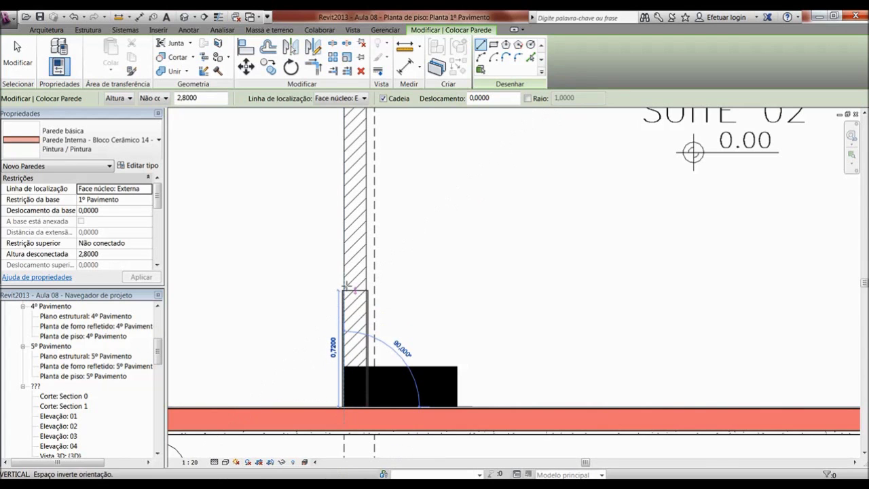
scroll(345, 288, "down", 2)
scroll(345, 289, "down", 2)
scroll(353, 285, "down", 2)
scroll(381, 292, "down", 2)
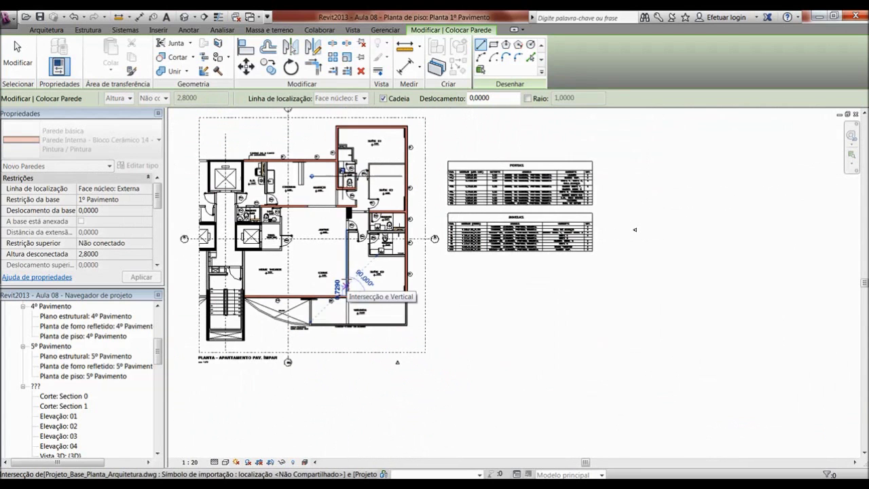
scroll(333, 209, "up", 2)
scroll(336, 207, "up", 2)
scroll(340, 205, "up", 2)
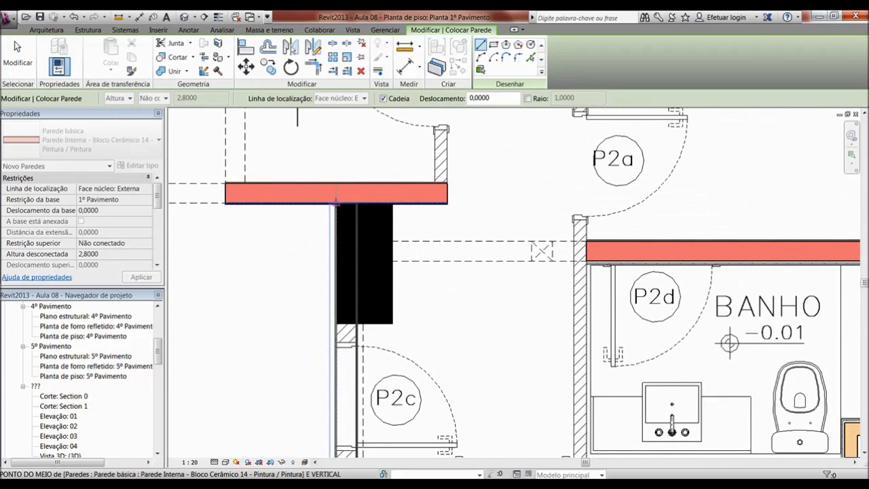
scroll(332, 205, "up", 2)
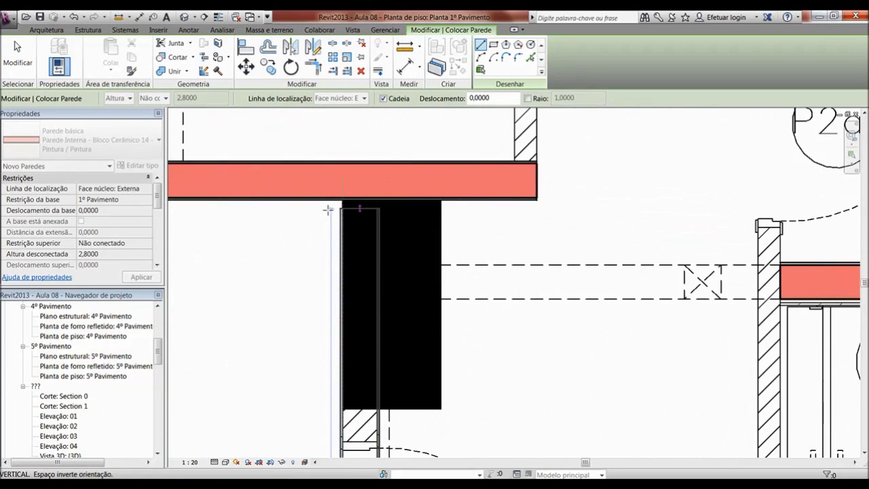
scroll(338, 198, "up", 2)
left_click(350, 194)
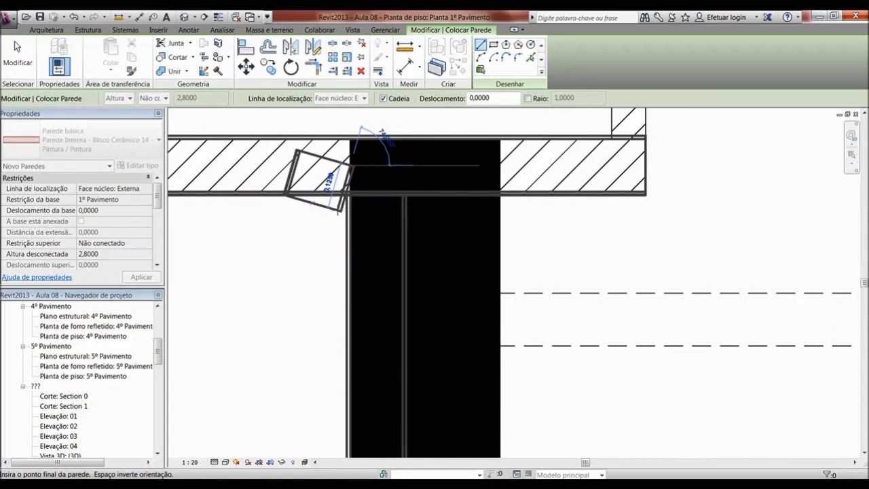
key("Escape")
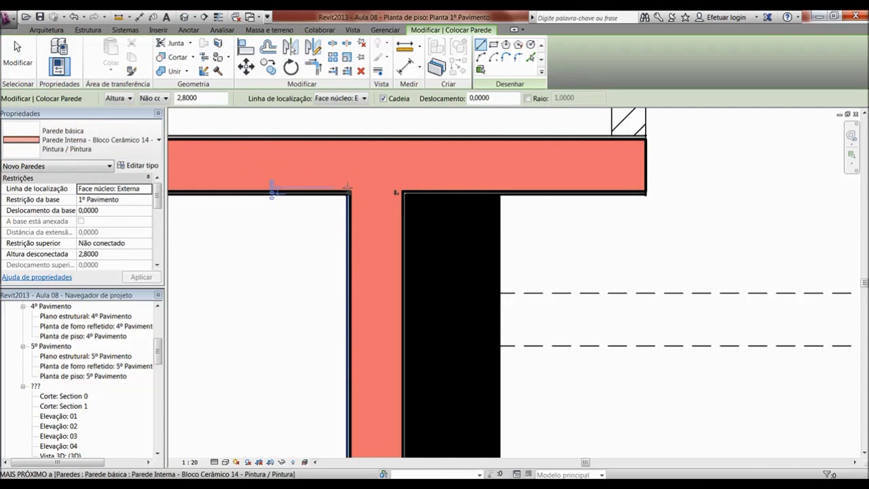
scroll(348, 186, "down", 3)
scroll(349, 185, "down", 2)
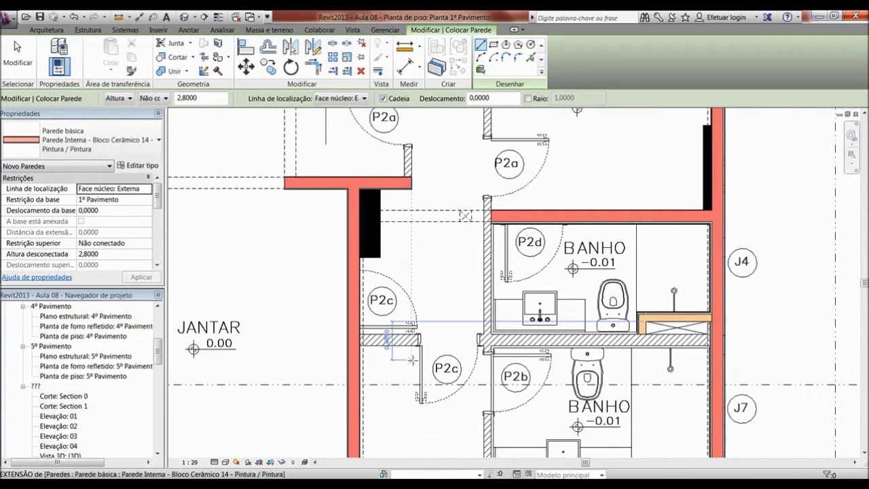
Draw a short horizontal interior wall from the red wall to the bathroom wall beside P2c.
scroll(431, 391, "up", 2)
scroll(431, 391, "up", 2)
left_click(273, 292)
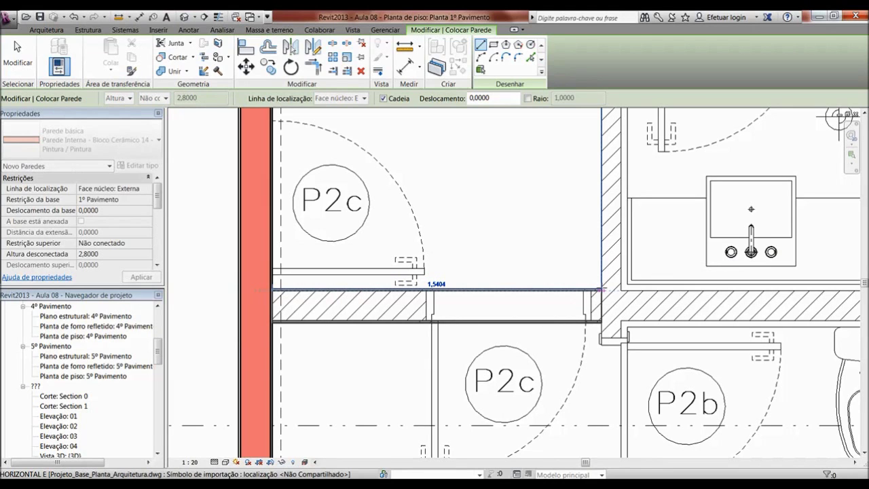
left_click(601, 290)
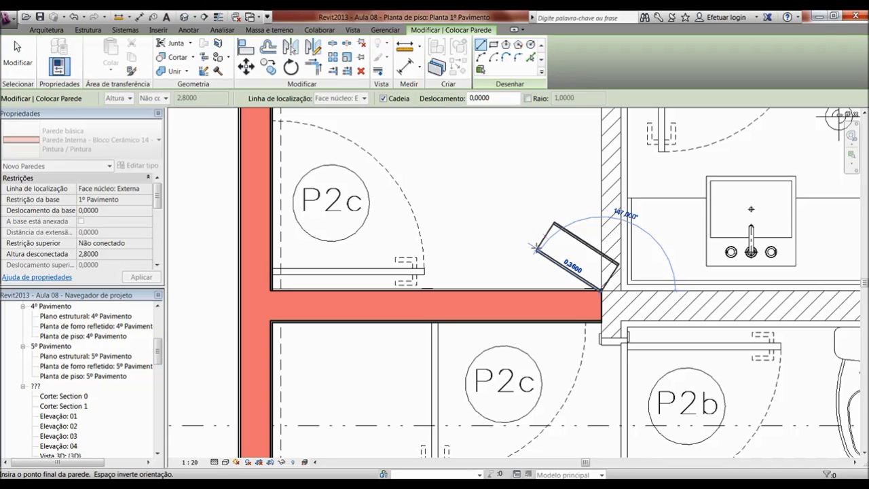
key("Escape")
scroll(533, 254, "down", 2)
scroll(533, 255, "down", 2)
scroll(533, 254, "down", 2)
scroll(533, 255, "down", 1)
scroll(384, 234, "up", 2)
scroll(383, 234, "up", 2)
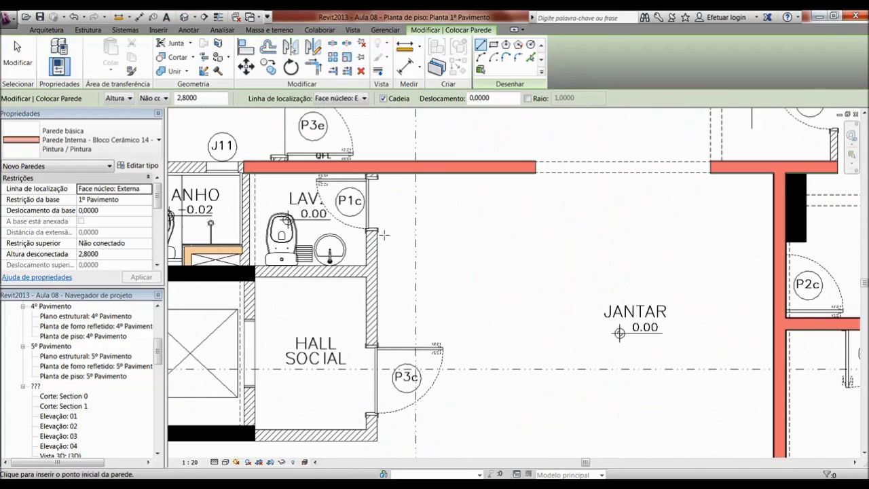
Trace a vertical interior wall beside LAV from its lower corner up to the wall above.
scroll(384, 234, "up", 2)
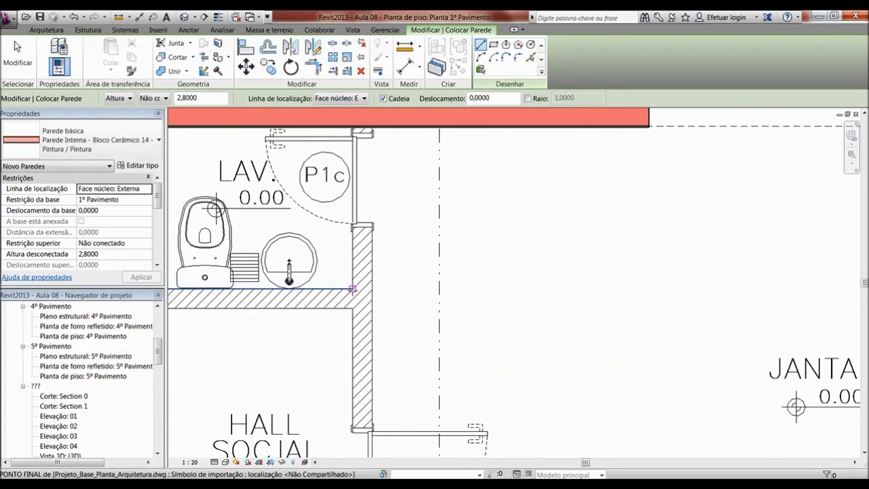
left_click(352, 290)
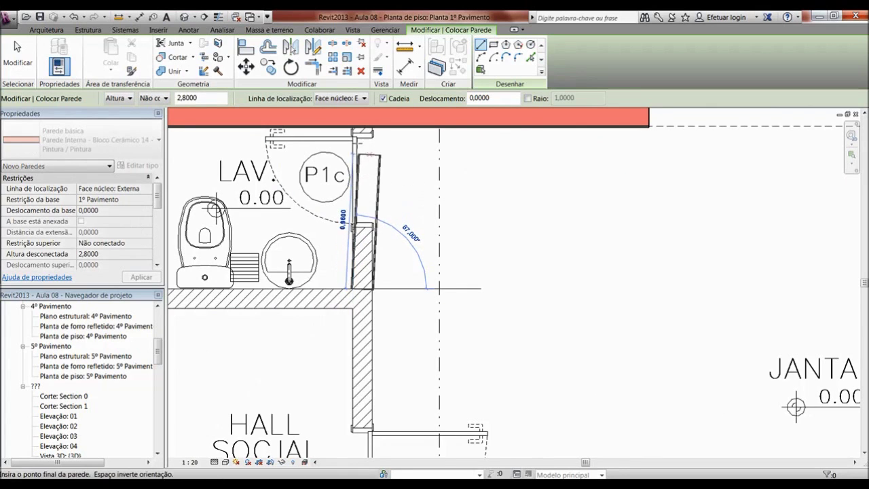
scroll(355, 121, "up", 2)
scroll(355, 121, "up", 2)
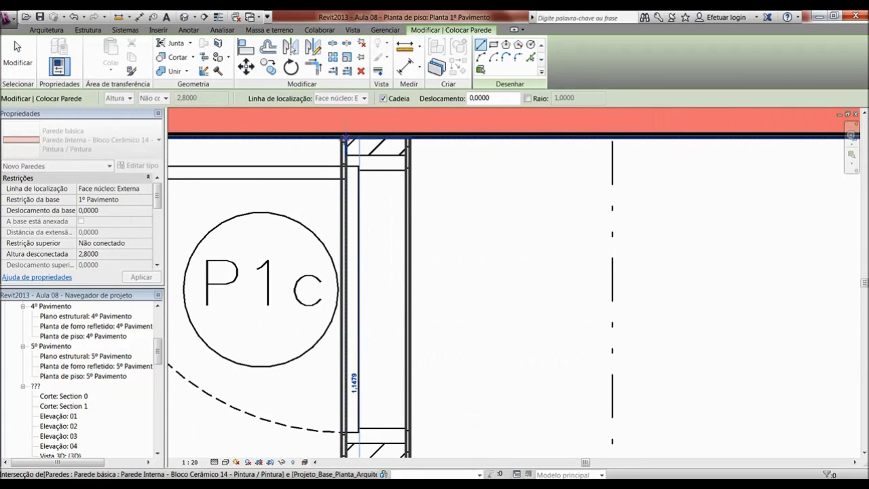
left_click(343, 141)
key("Escape")
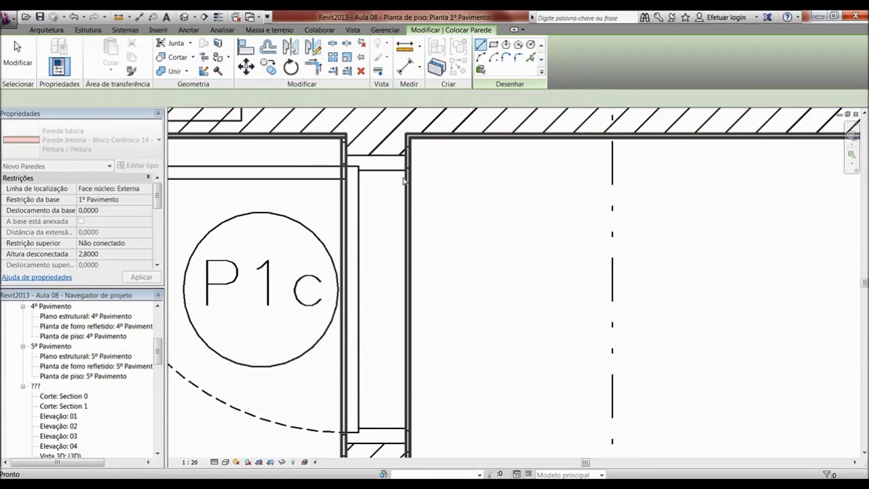
scroll(435, 206, "down", 6)
scroll(504, 152, "down", 3)
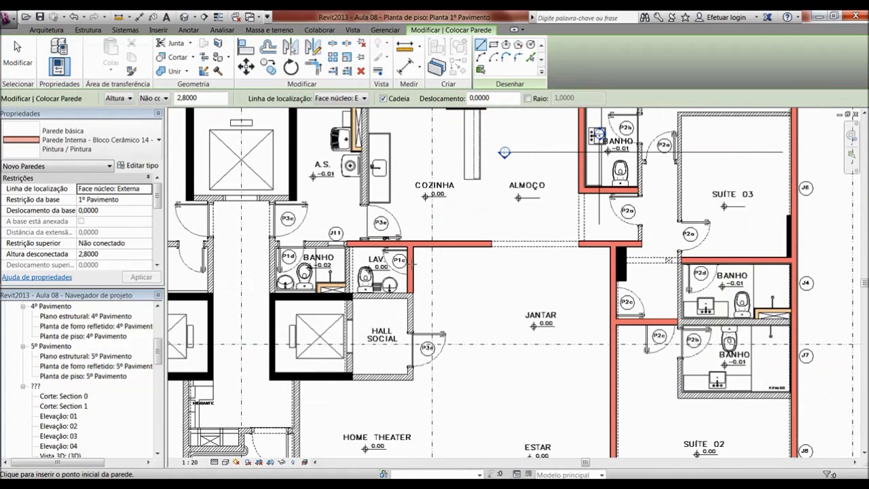
scroll(292, 252, "up", 2)
scroll(269, 242, "up", 2)
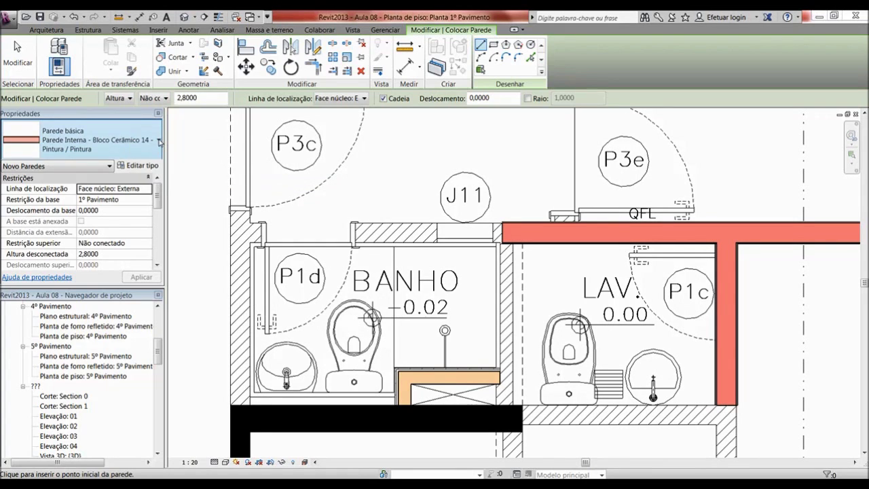
Switch to Parede Interna - Bloco Cerâmico 14 - Pintura / Cerâmica and start a wall above BANHO.
left_click(159, 139)
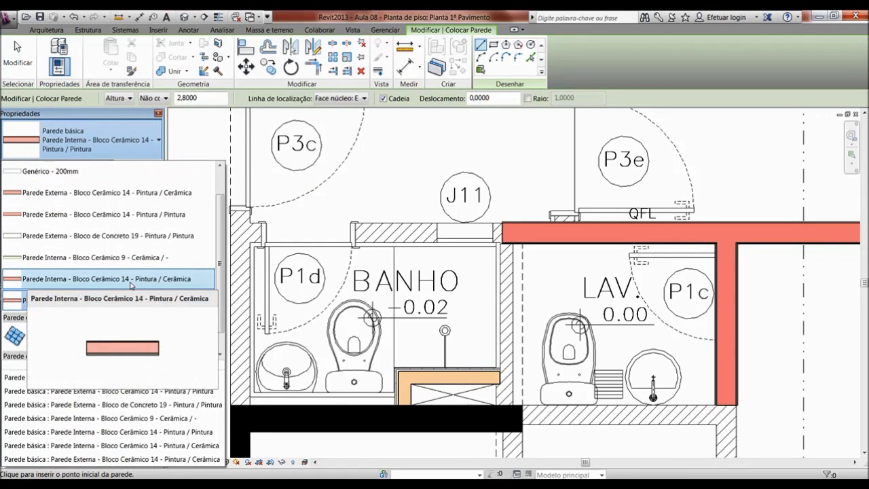
left_click(175, 279)
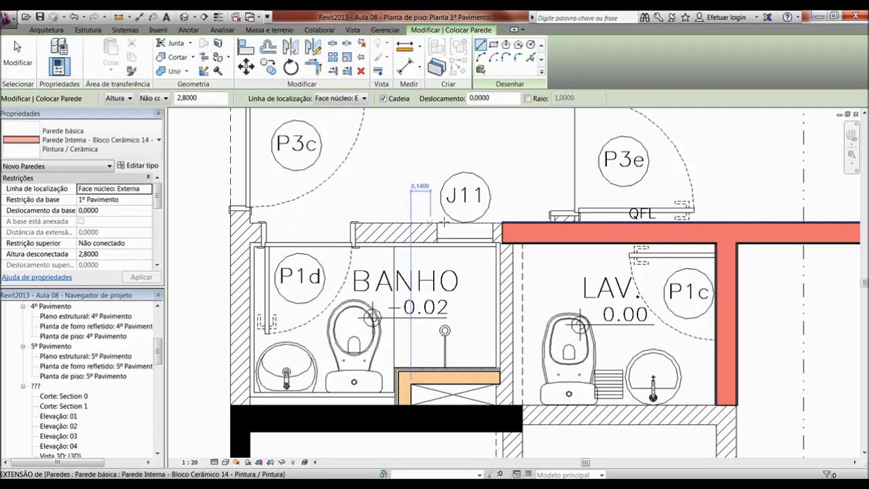
left_click(251, 221)
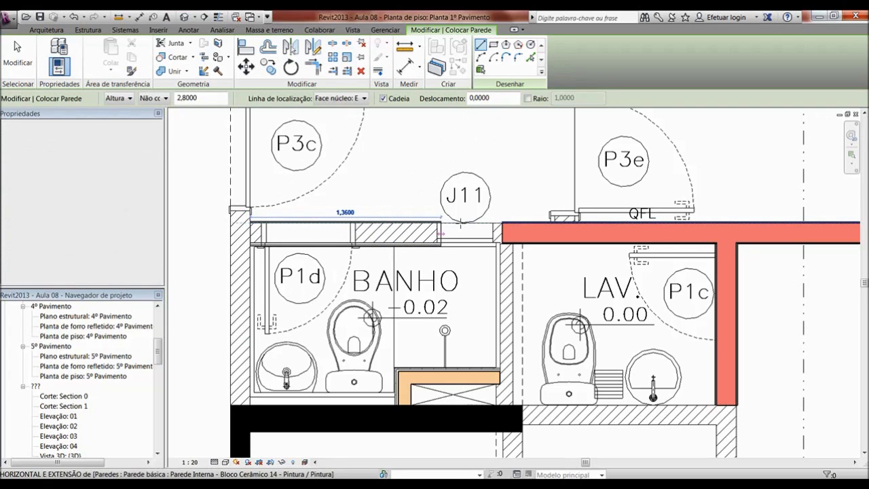
End the BANHO top wall at the red wall's corner over LAV and stop chaining.
scroll(503, 222, "up", 2)
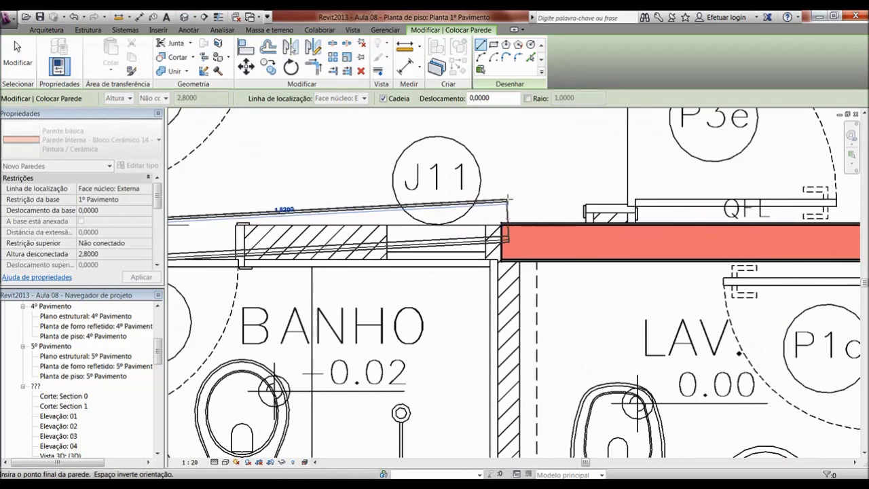
scroll(499, 234, "up", 2)
left_click(496, 250)
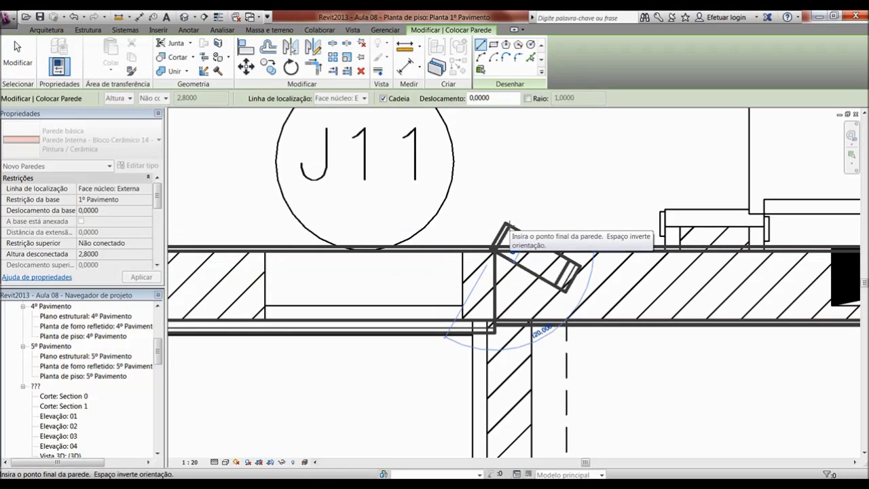
key("Escape")
Zoom out to check the new wall along the top of BANHO and LAV.
scroll(510, 227, "down", 2)
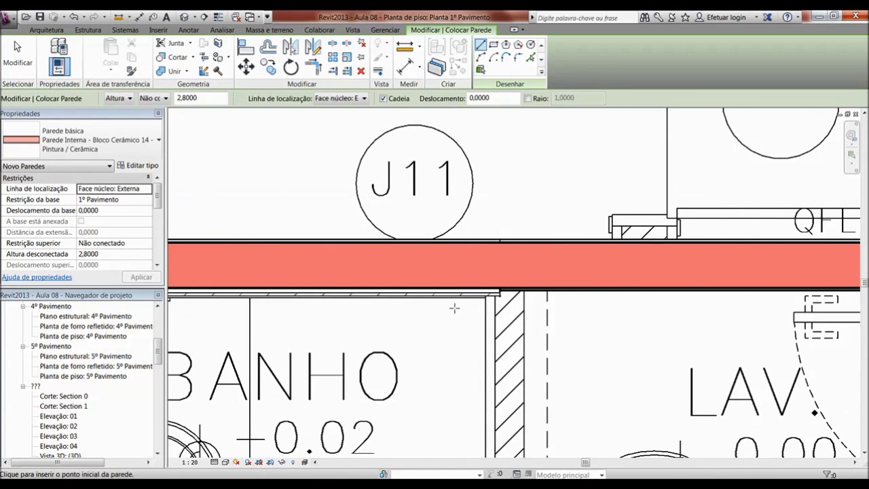
scroll(455, 307, "up", 2)
scroll(454, 306, "up", 2)
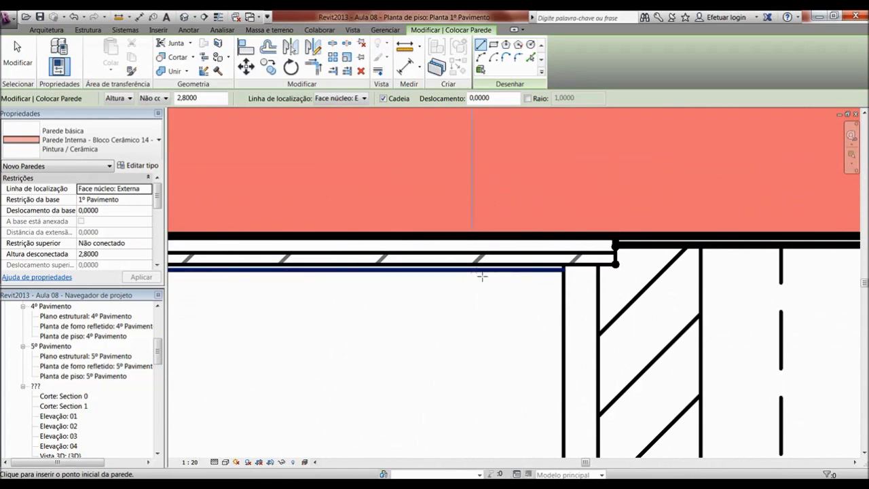
scroll(518, 304, "down", 4)
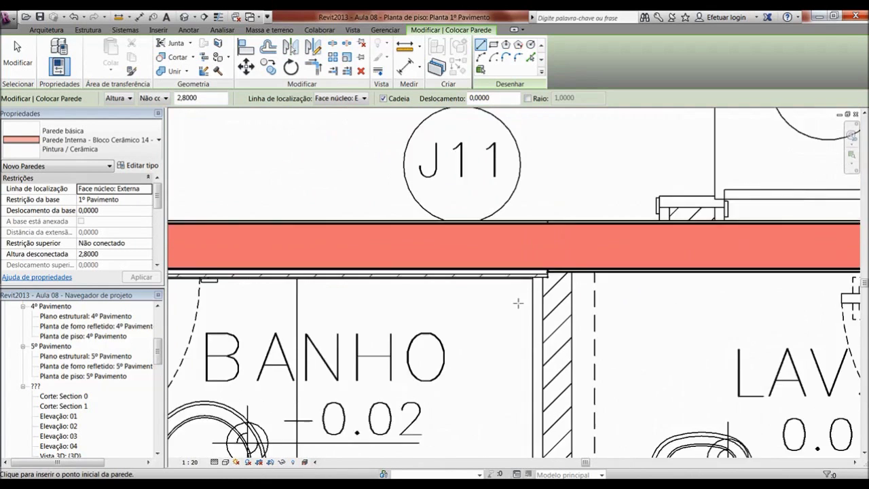
scroll(518, 303, "down", 2)
scroll(524, 231, "up", 2)
scroll(524, 231, "up", 2)
scroll(524, 232, "down", 1)
scroll(322, 227, "down", 2)
scroll(322, 227, "down", 2)
scroll(322, 225, "down", 1)
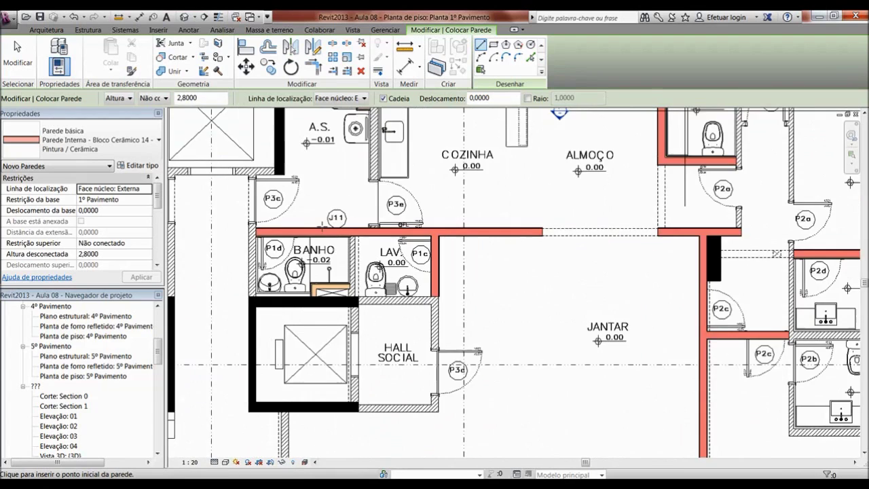
scroll(322, 224, "down", 2)
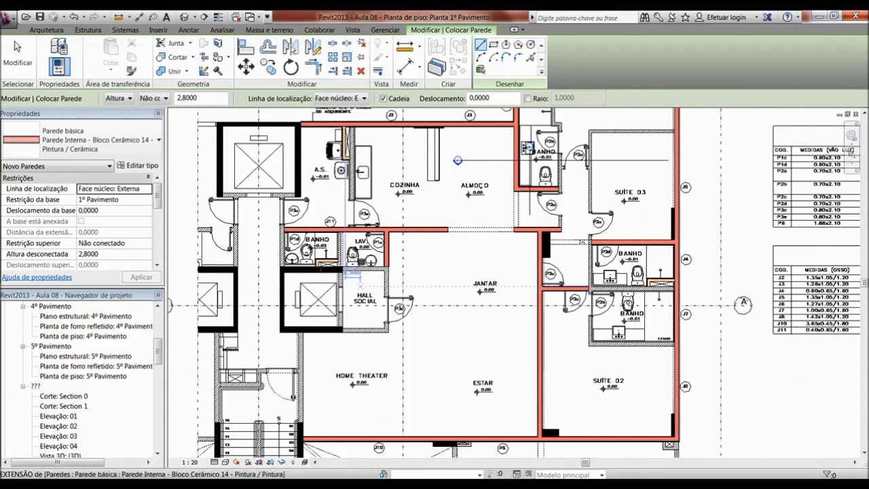
Zoom the plan out and back in around the BANHO bathroom walls.
scroll(319, 267, "down", 1)
scroll(320, 267, "down", 1)
scroll(319, 267, "down", 1)
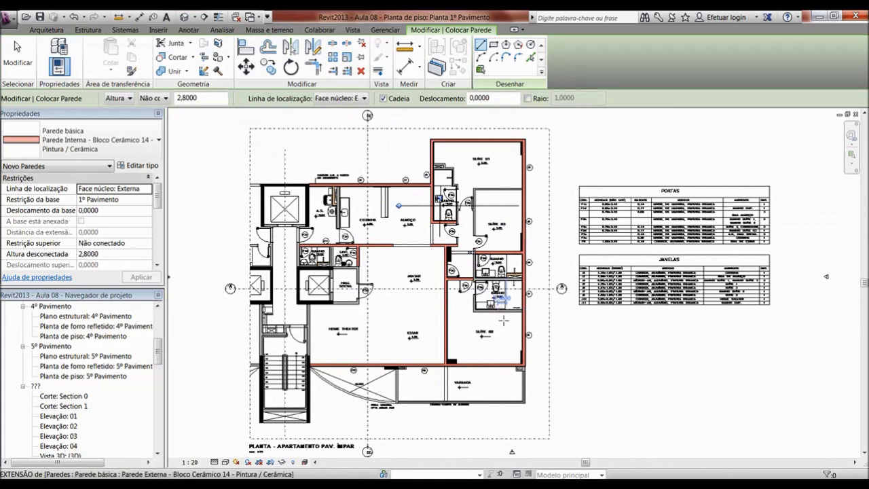
scroll(510, 328, "up", 2)
scroll(510, 328, "up", 2)
scroll(479, 272, "up", 2)
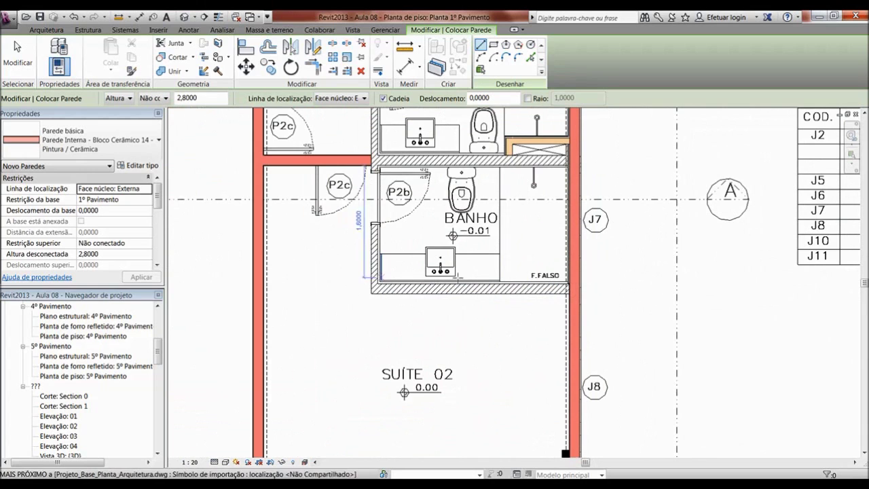
scroll(464, 281, "up", 2)
scroll(463, 281, "up", 1)
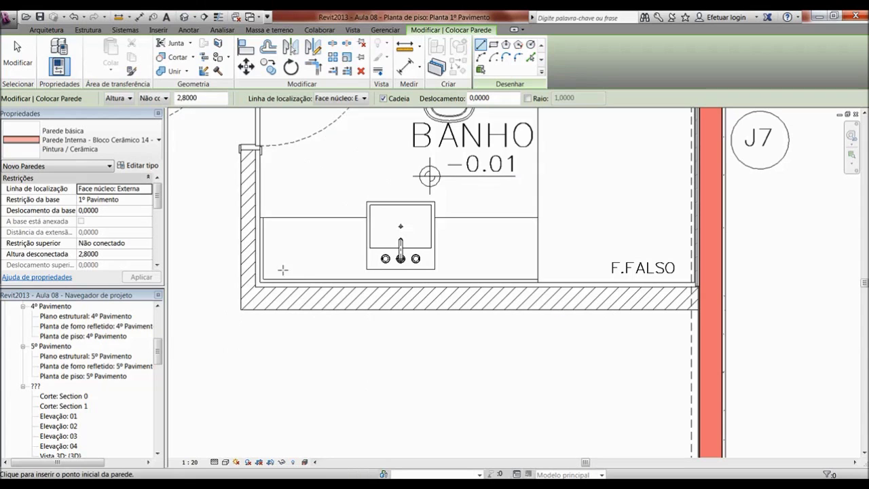
Draw a wall from the hatched wall's left corner below BANHO to the exterior wall.
left_click(257, 284)
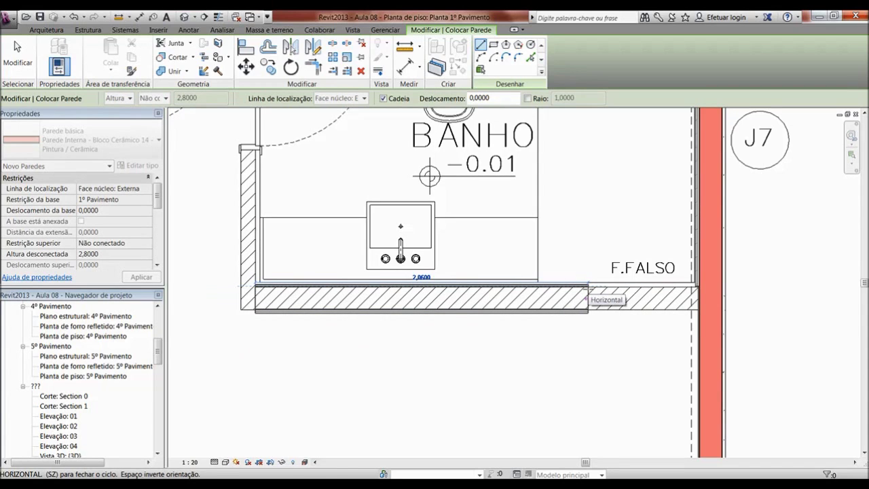
left_click(587, 297)
key("Escape")
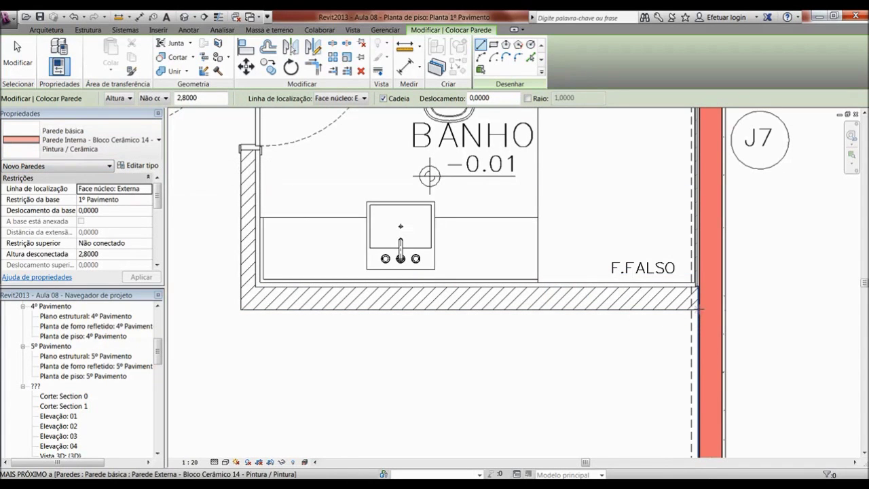
Trace the hatched wall below BANHO from its right to left corner, then exit the Wall tool.
scroll(699, 309, "up", 3)
scroll(699, 309, "up", 2)
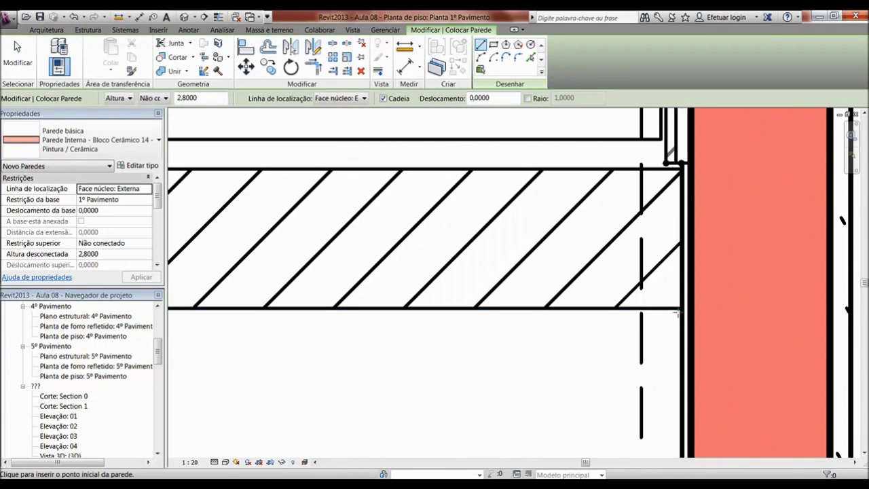
left_click(679, 309)
scroll(652, 299, "down", 2)
scroll(649, 299, "down", 2)
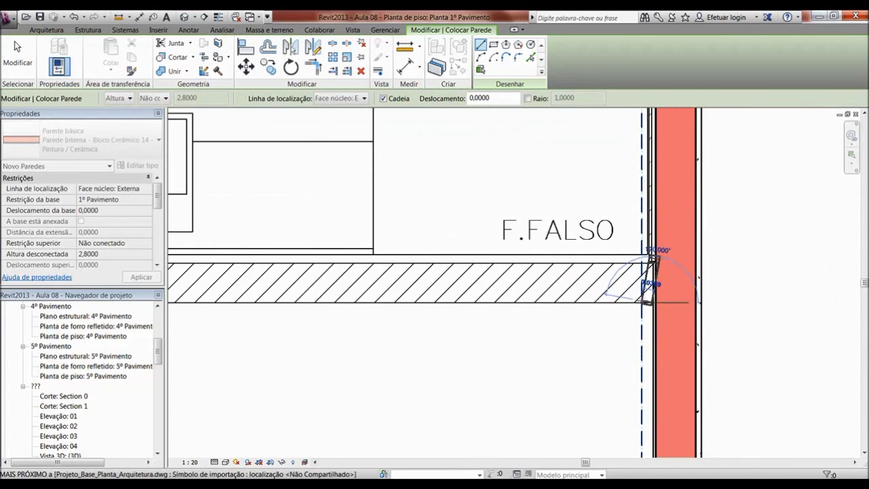
scroll(645, 298, "down", 1)
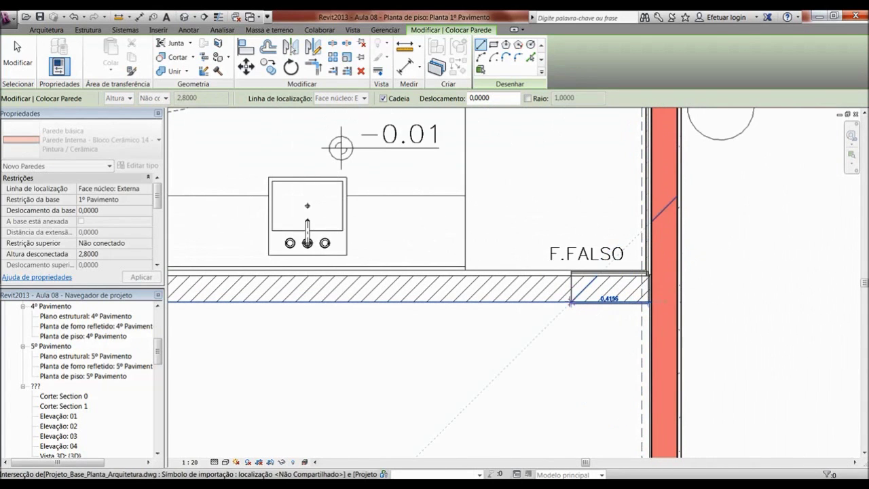
scroll(557, 301, "down", 2)
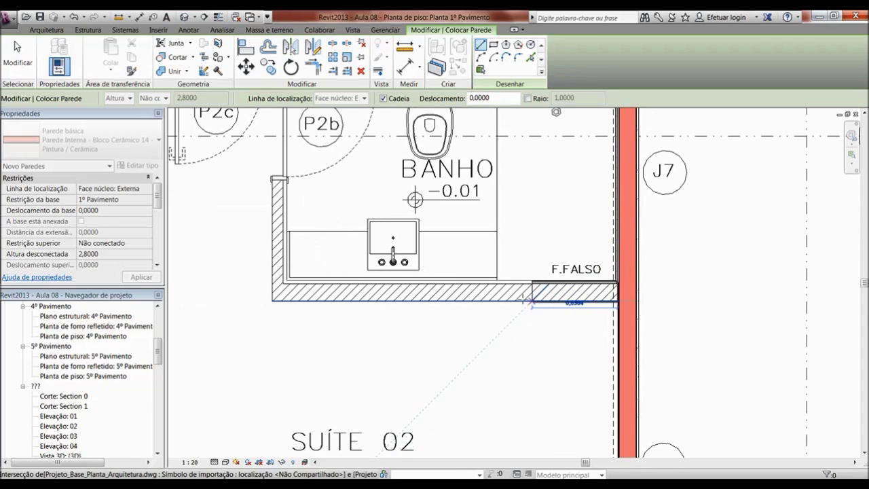
scroll(280, 298, "up", 2)
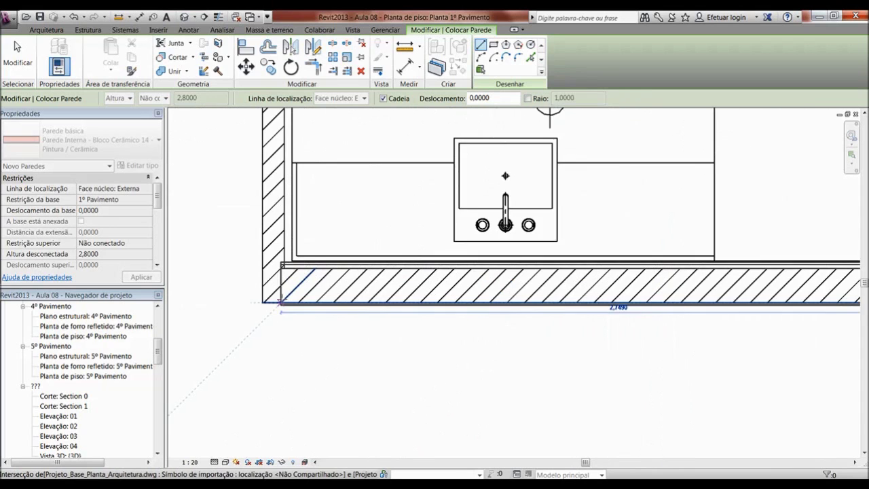
scroll(280, 299, "up", 2)
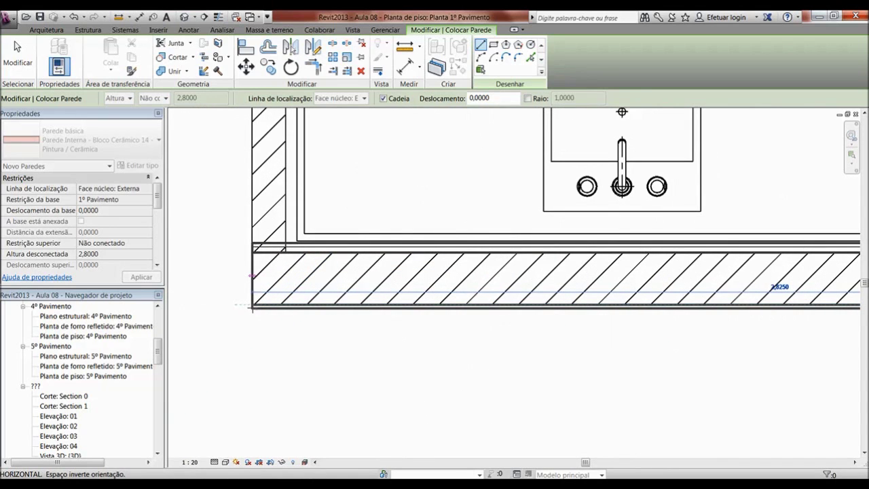
left_click(252, 309)
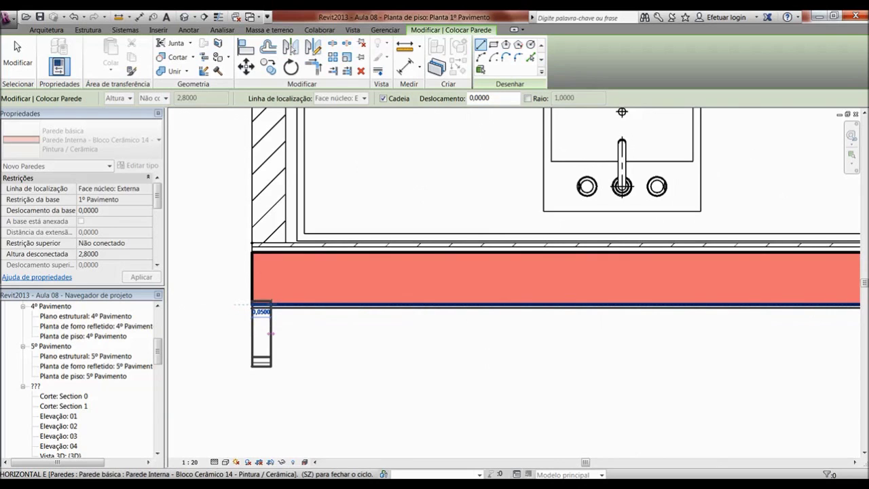
key("Escape")
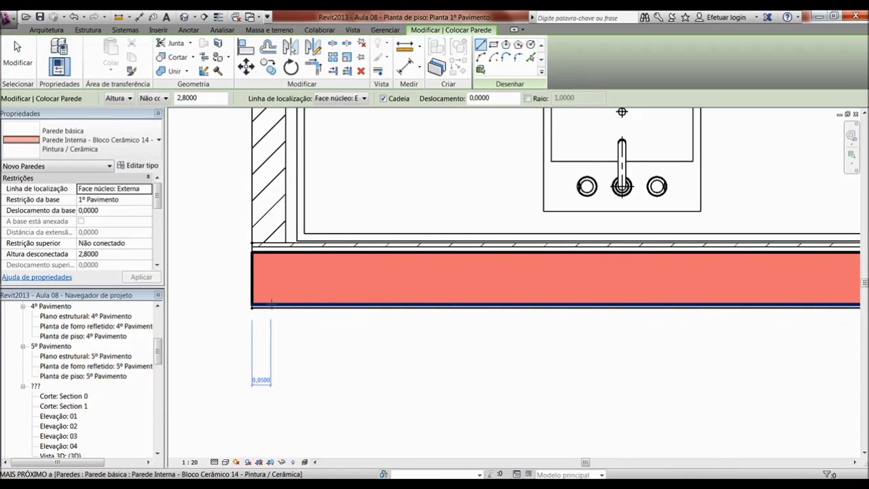
key("Escape")
Zoom around the floor plan to inspect the traced walls around each room.
scroll(394, 301, "down", 2)
scroll(546, 324, "down", 1)
scroll(545, 324, "down", 3)
scroll(543, 325, "down", 2)
scroll(546, 325, "down", 1)
scroll(475, 285, "up", 1)
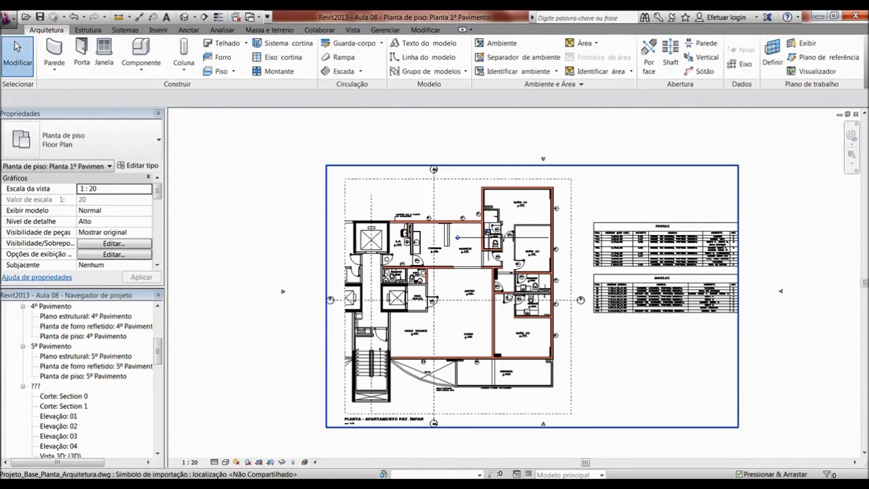
scroll(468, 272, "up", 1)
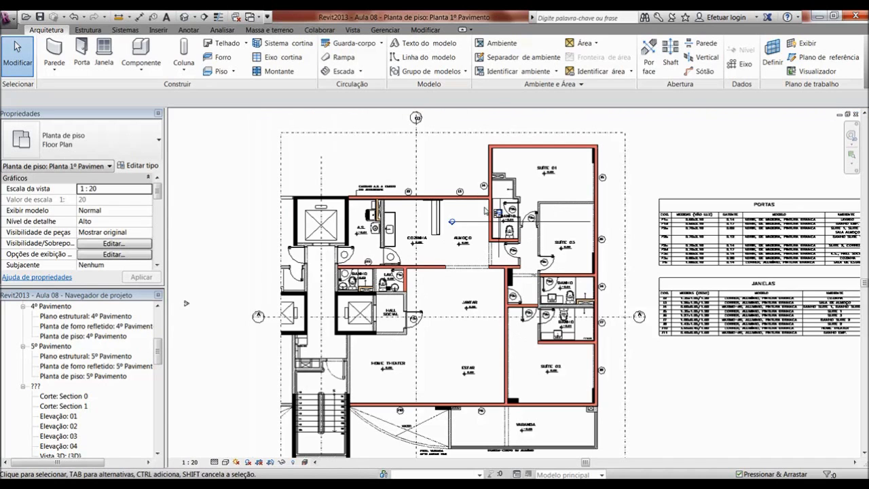
scroll(463, 206, "up", 2)
scroll(448, 207, "up", 2)
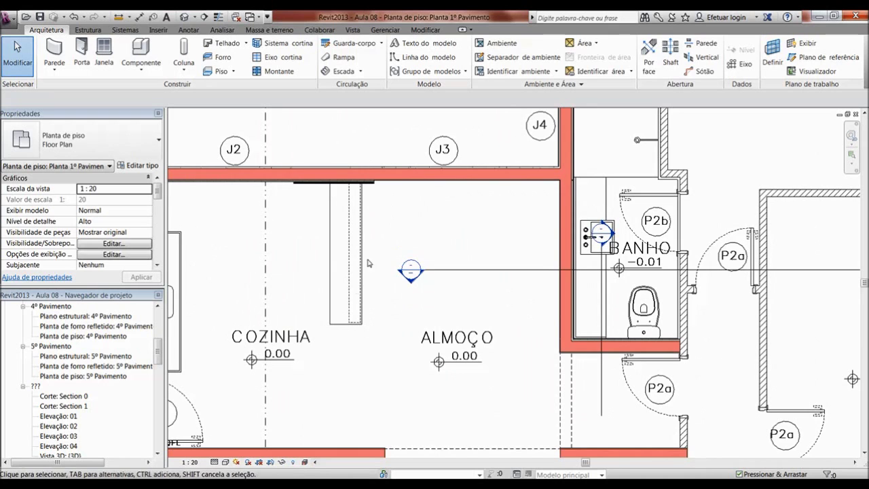
scroll(367, 216, "down", 1)
scroll(382, 216, "down", 2)
scroll(387, 218, "down", 2)
scroll(394, 272, "down", 1)
scroll(400, 335, "up", 2)
scroll(384, 338, "up", 2)
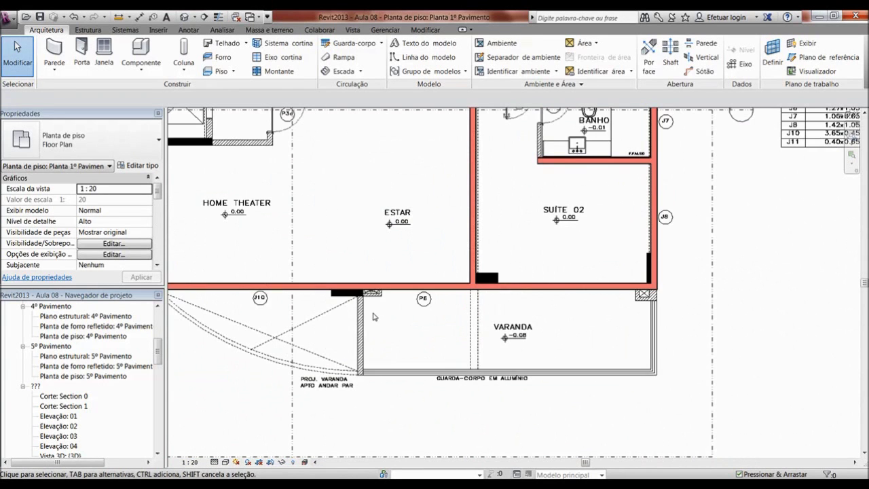
scroll(673, 285, "up", 2)
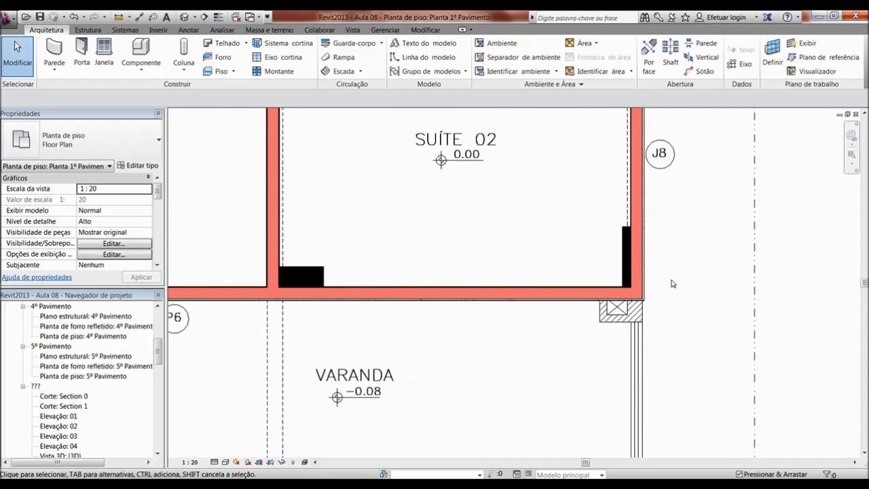
scroll(673, 285, "up", 2)
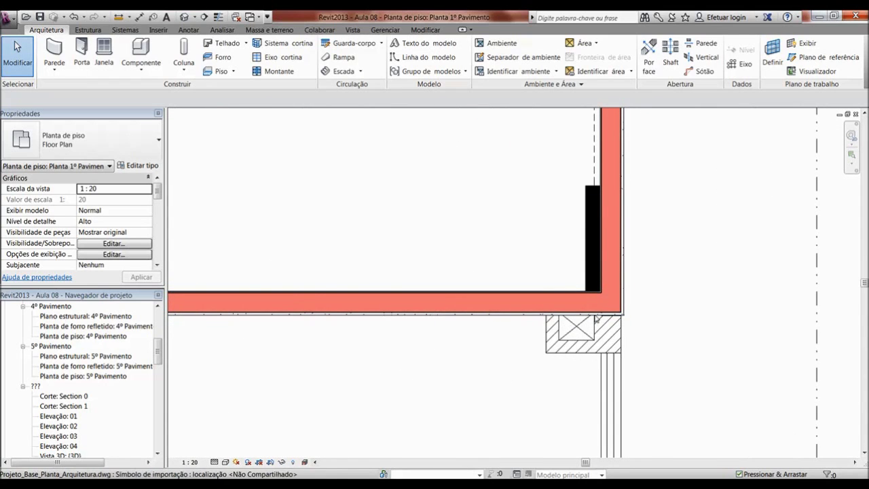
scroll(597, 337, "down", 2)
scroll(615, 325, "down", 2)
scroll(615, 325, "down", 1)
scroll(544, 333, "up", 2)
scroll(459, 326, "up", 4)
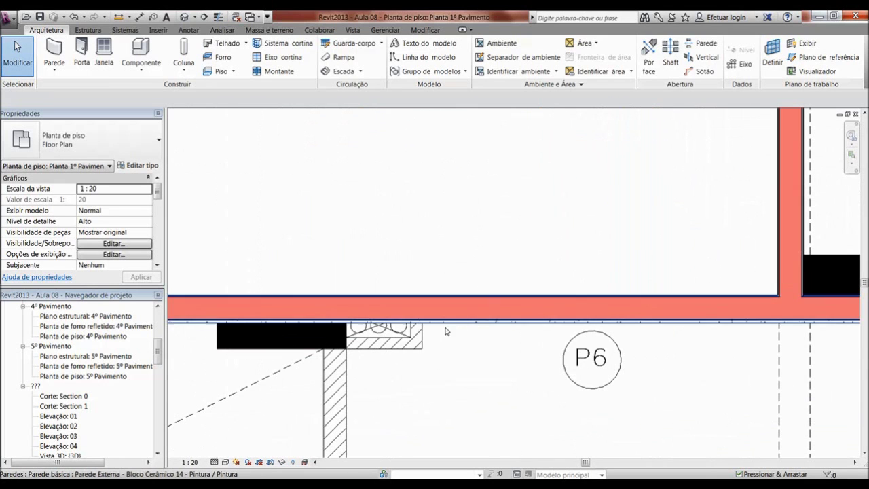
scroll(413, 336, "down", 1)
scroll(409, 326, "down", 3)
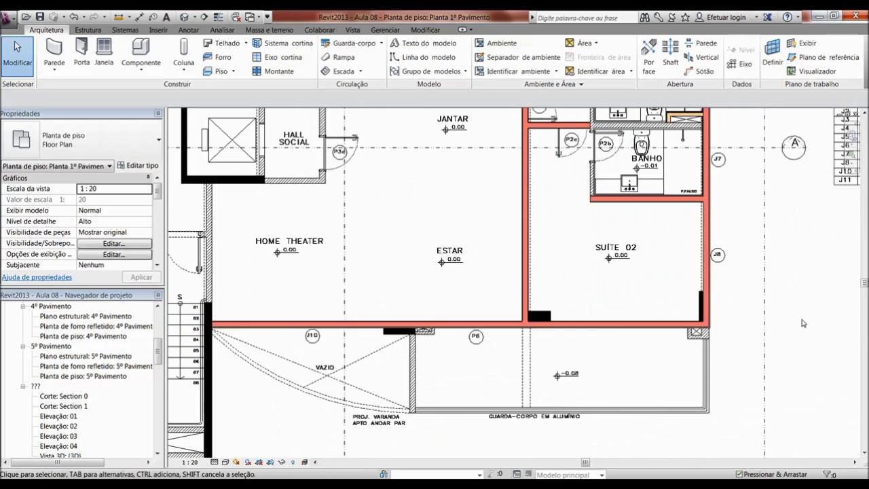
scroll(560, 350, "down", 3)
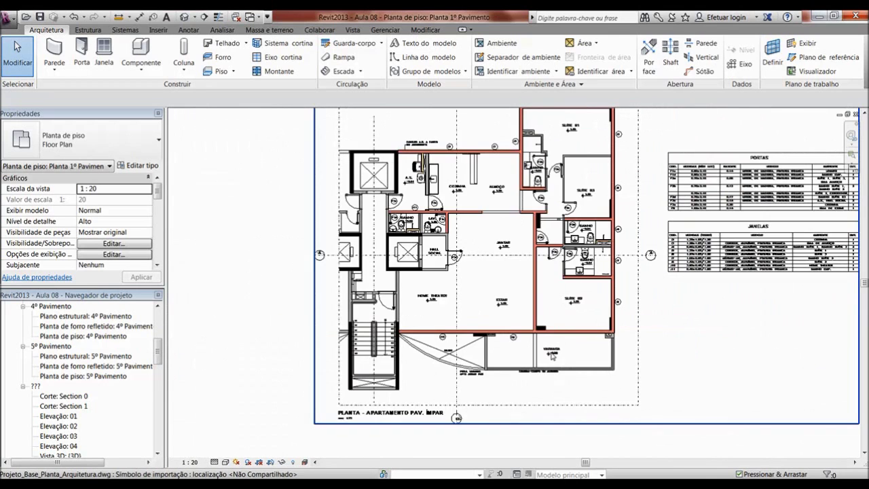
scroll(543, 299, "down", 2)
scroll(551, 319, "up", 2)
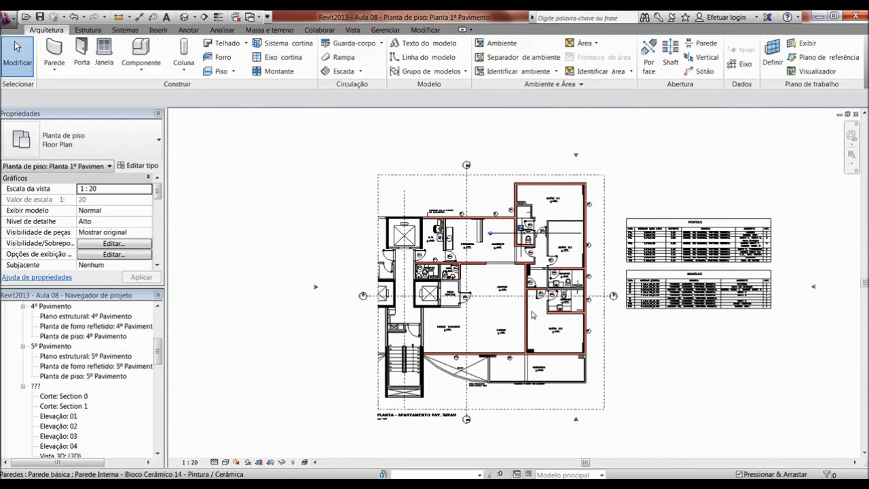
Switch to the apartment's 3D view.
key("ctrl+Tab")
scroll(475, 273, "down", 2)
scroll(475, 272, "up", 3)
Orbit the 3D model to inspect the exterior and interior walls from several corners.
middle_click_drag(482, 279, 667, 313)
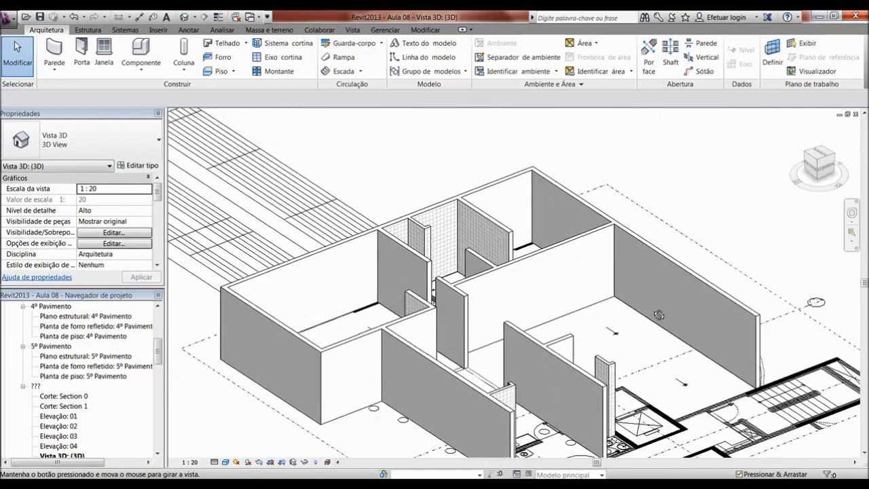
mouse_move(497, 239)
middle_mouse_down("shift")
mouse_move(380, 249)
mouse_move(600, 248)
middle_mouse_up("shift")
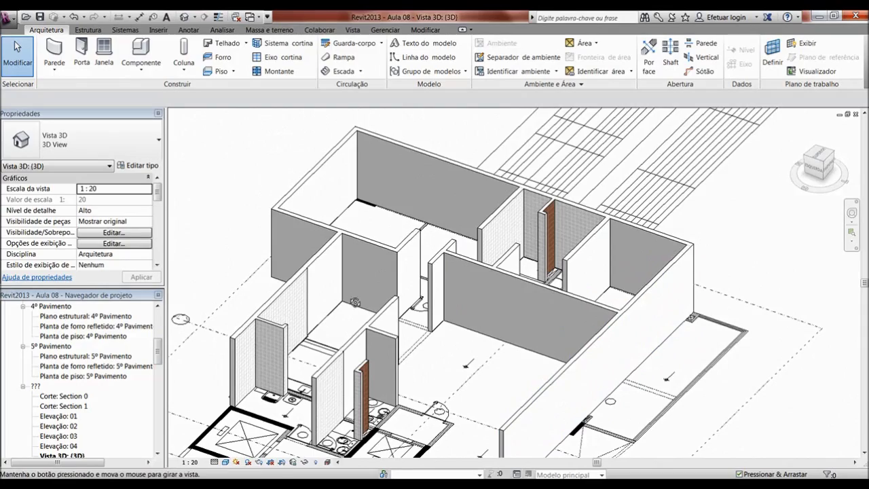
middle_click_drag(356, 288, 294, 255, "shift")
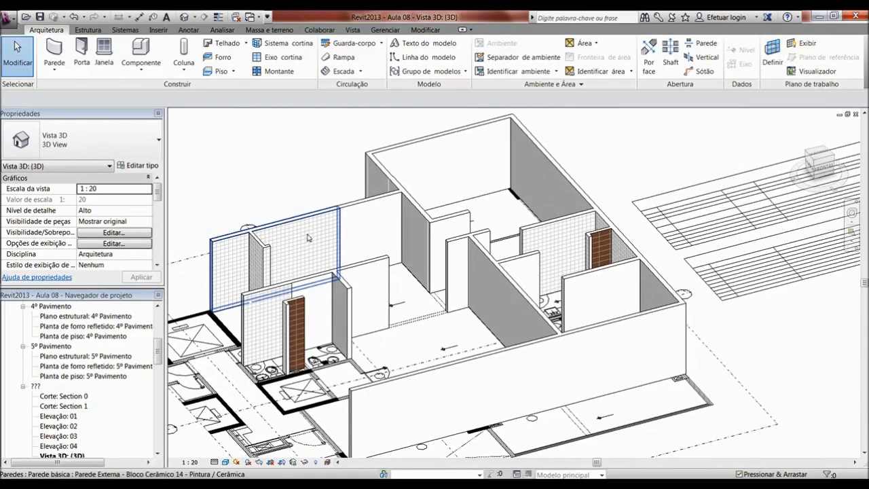
mouse_move(394, 292)
middle_mouse_down("shift")
mouse_move(503, 319)
mouse_move(666, 271)
mouse_move(406, 352)
middle_mouse_up("shift")
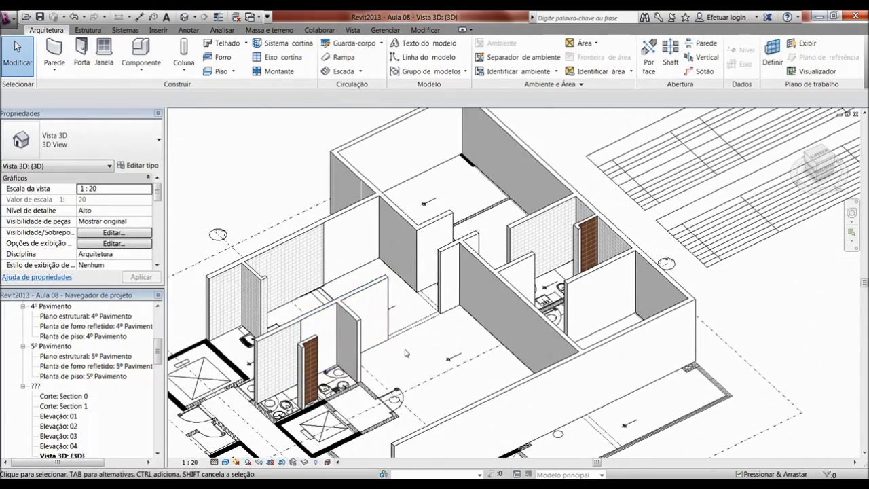